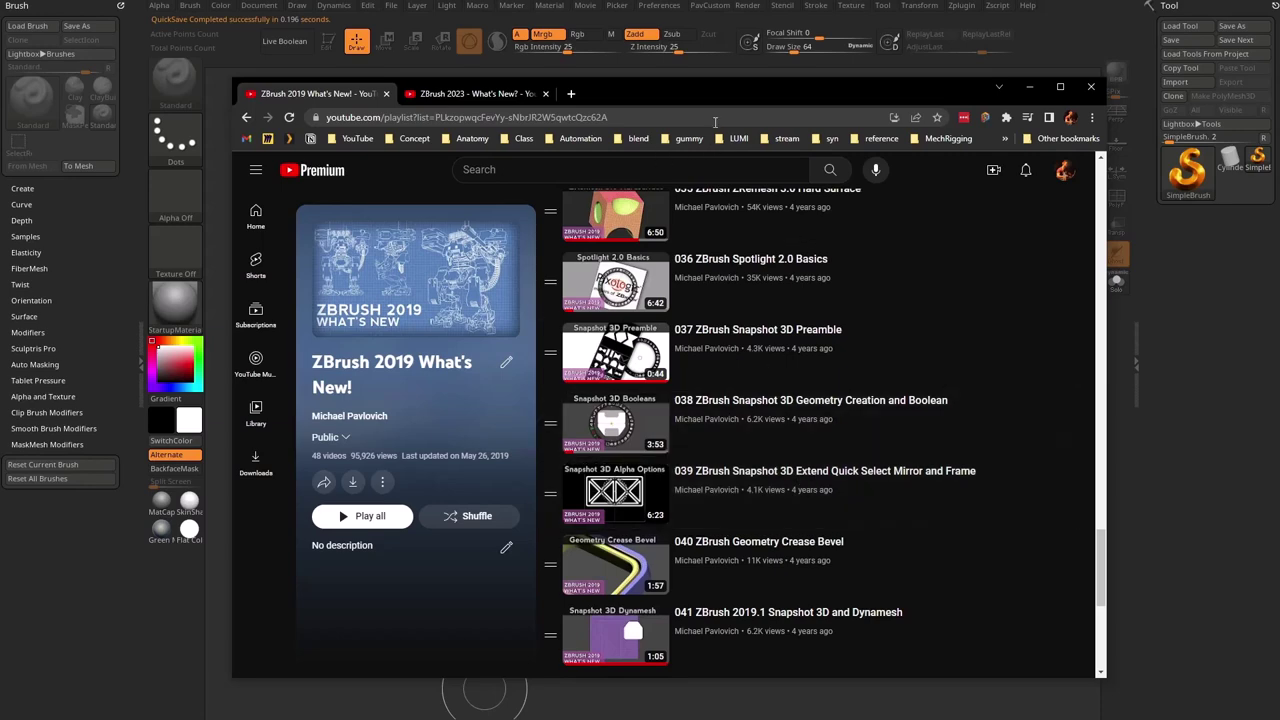
Step: Minimise the browser, return to ZBrush and select the Plane3D primitive as the active tool
click(1029, 87)
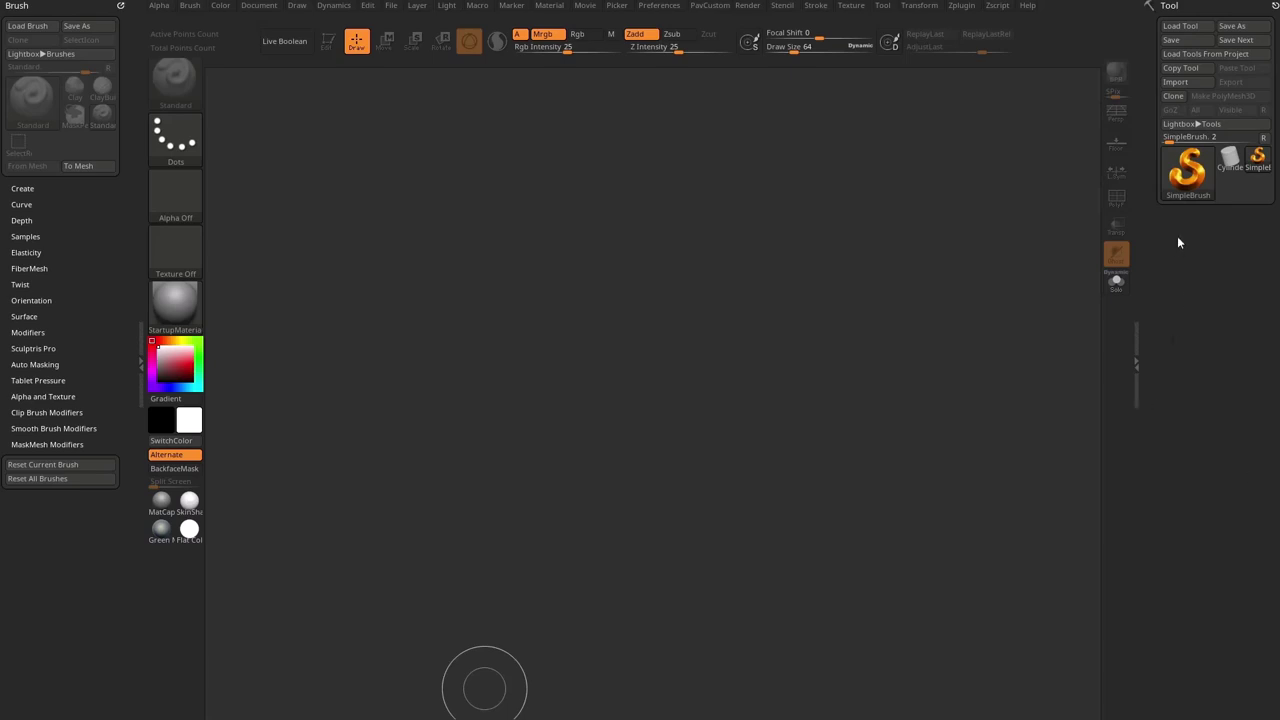
click(1190, 175)
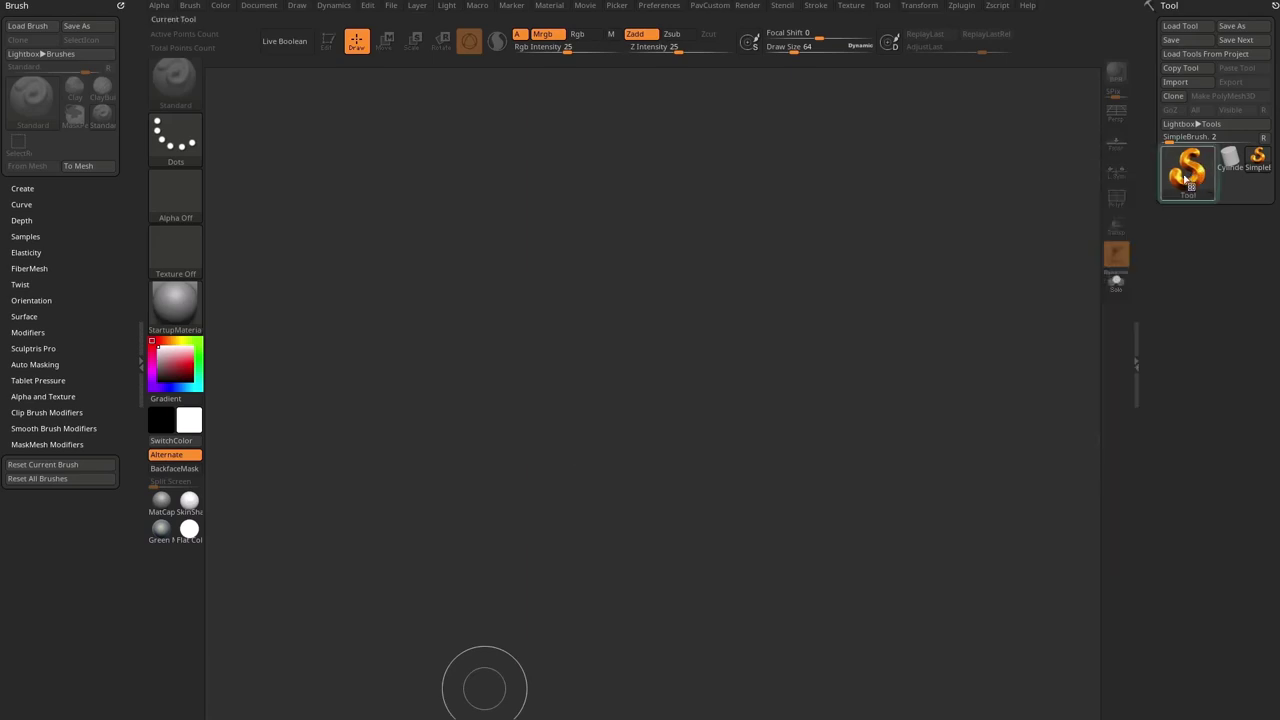
click(1187, 178)
click(1004, 229)
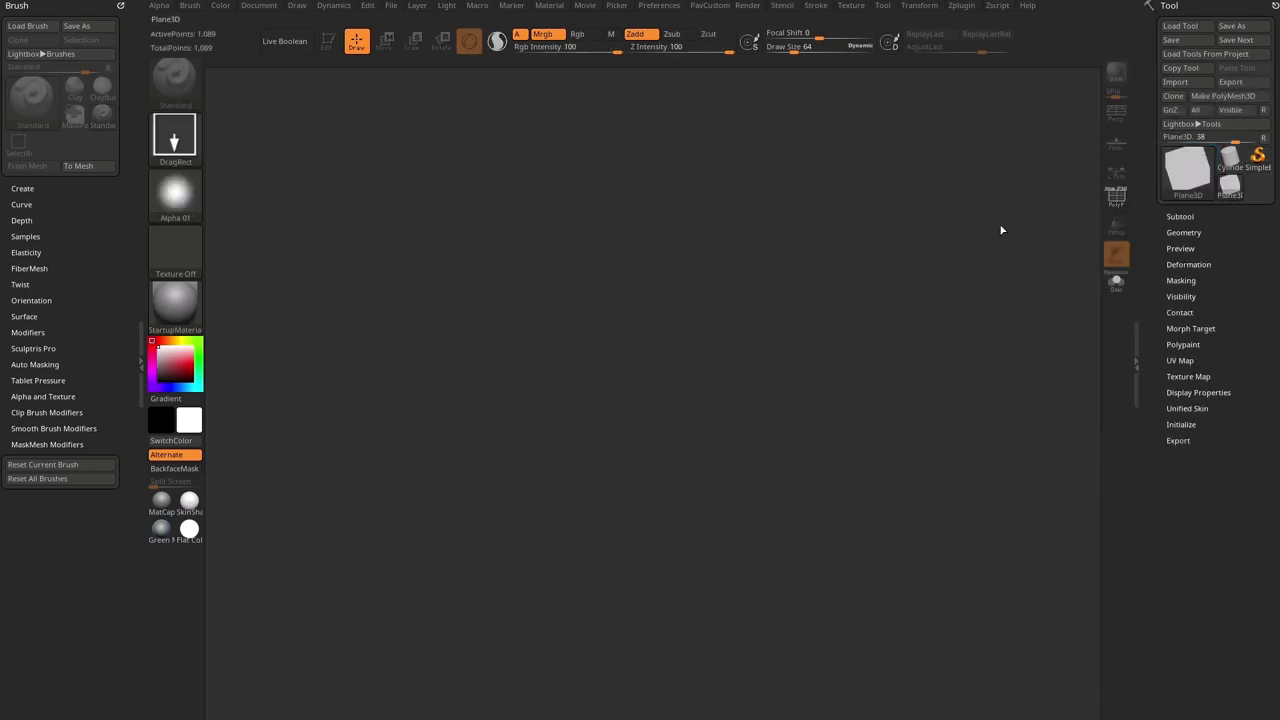
Step: Draw the plane on the canvas and convert it to a PolyMesh3D in Edit mode
drag(607, 393, 660, 535)
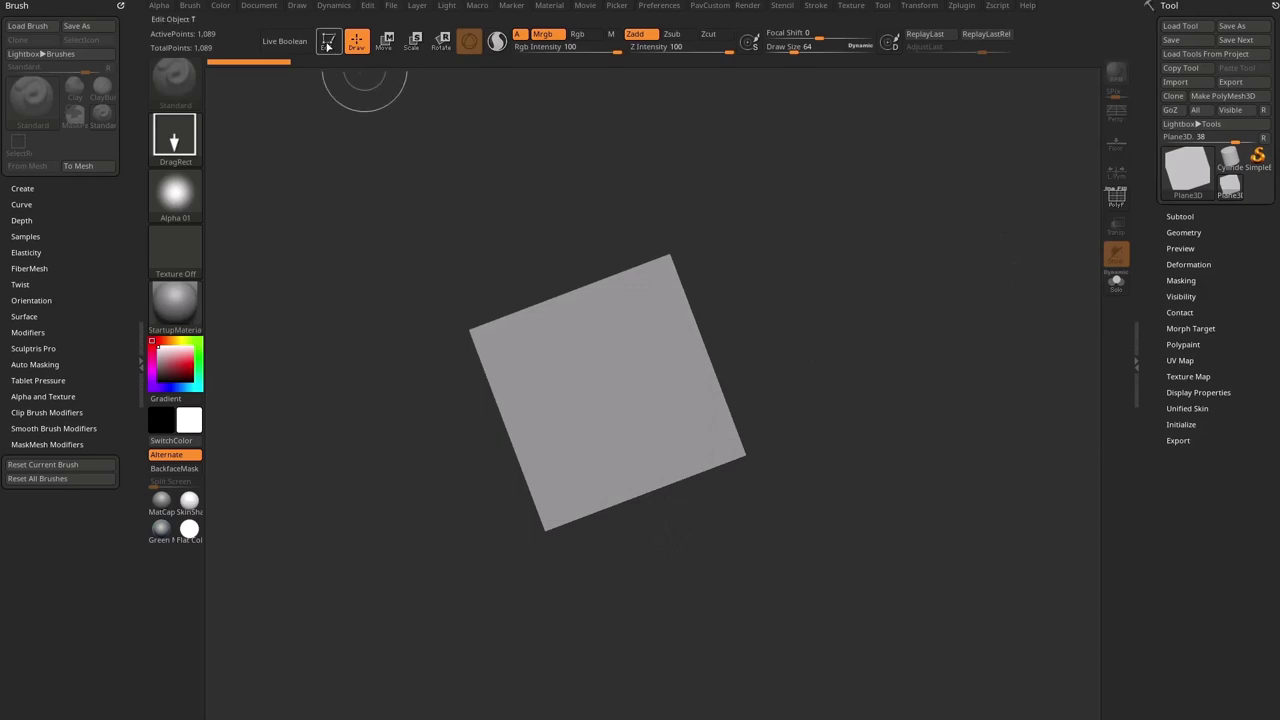
click(328, 42)
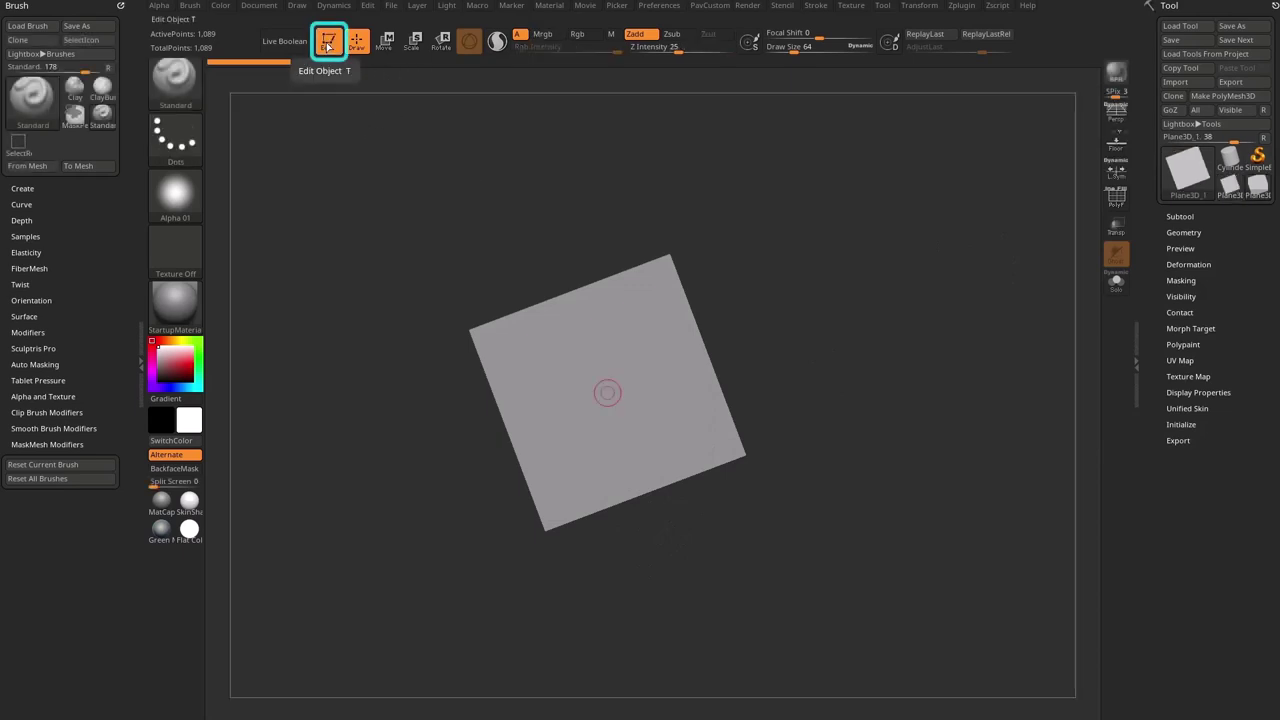
click(1222, 96)
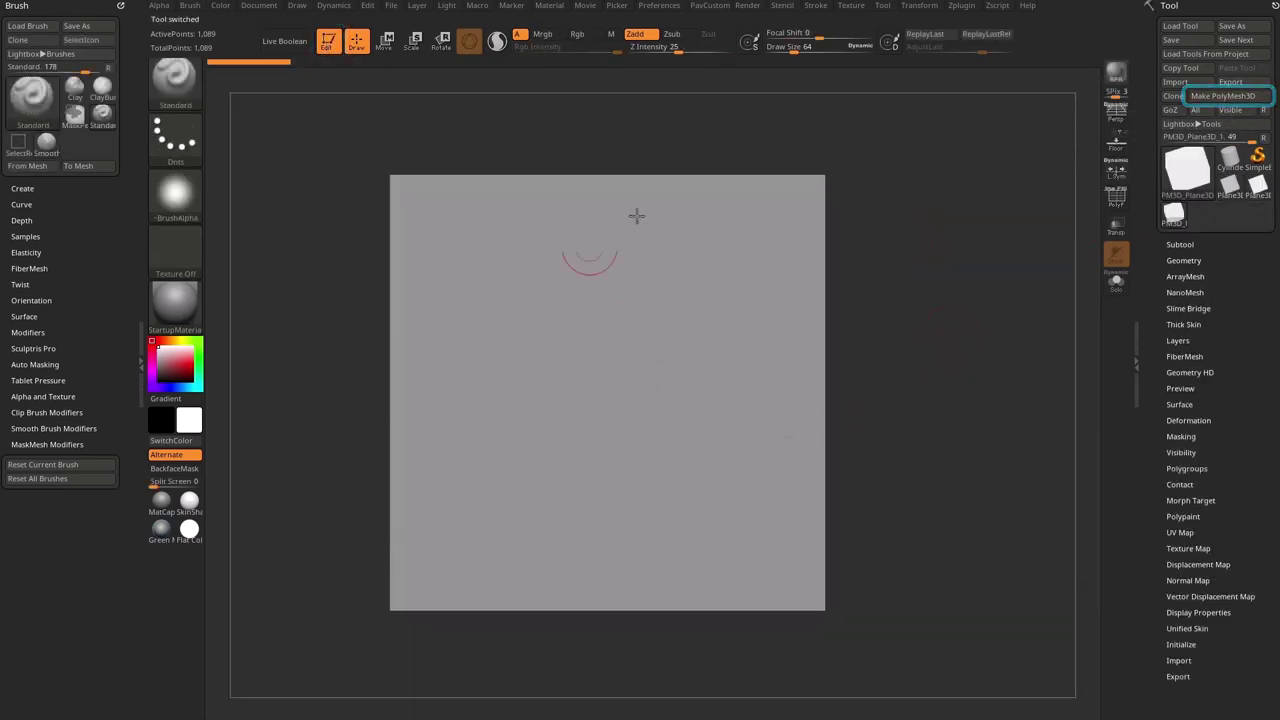
Step: Enlarge the brush slightly, test a Standard brush stroke on the plane and undo it
key(s)
click(594, 383)
mouse_move(607, 295)
mouse_down()
mouse_move(551, 297)
mouse_move(580, 415)
mouse_move(732, 501)
mouse_up()
key(ctrl+z)
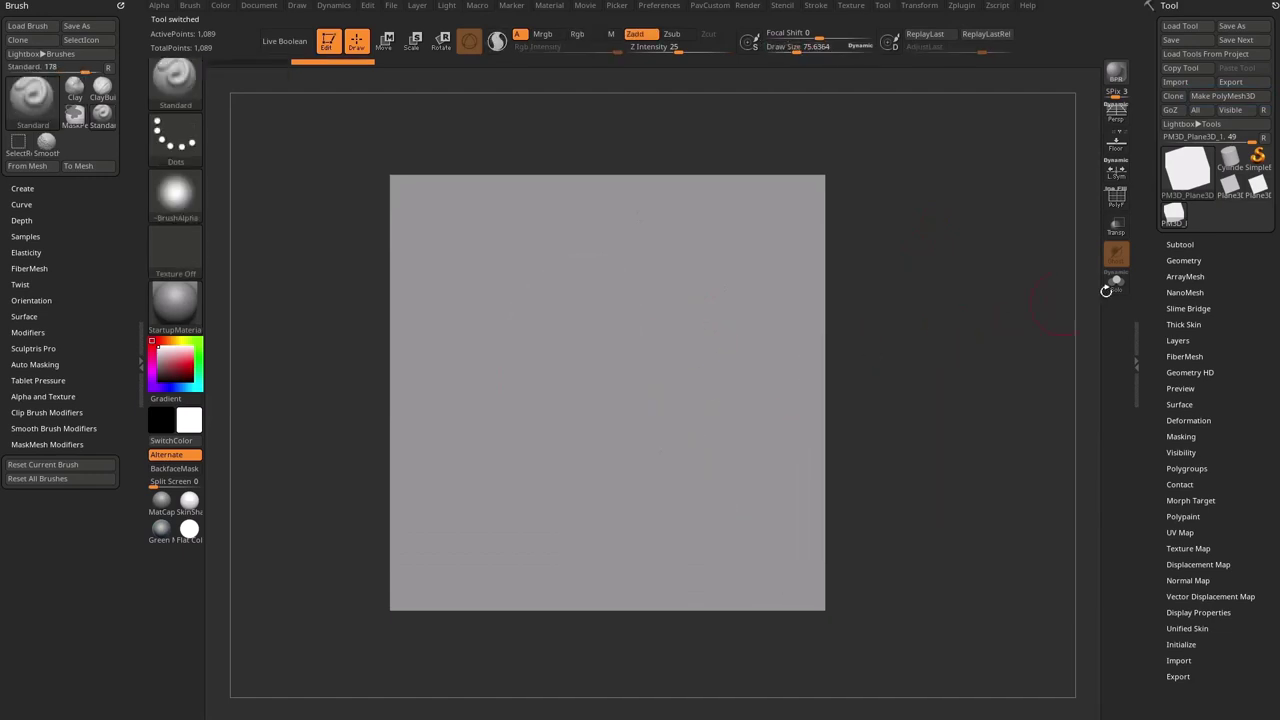
Step: Divide the plane's geometry up to subdivision level 6
click(1183, 260)
scroll(1148, 285, down, 1)
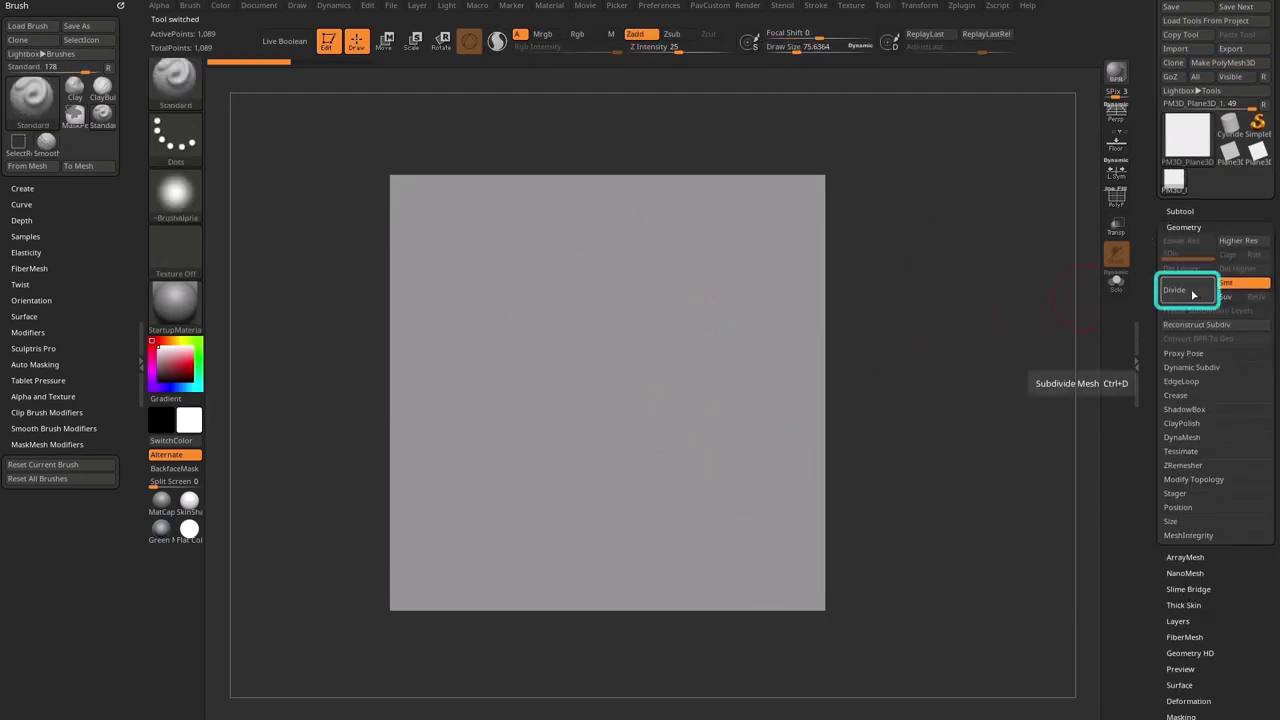
click(1188, 291)
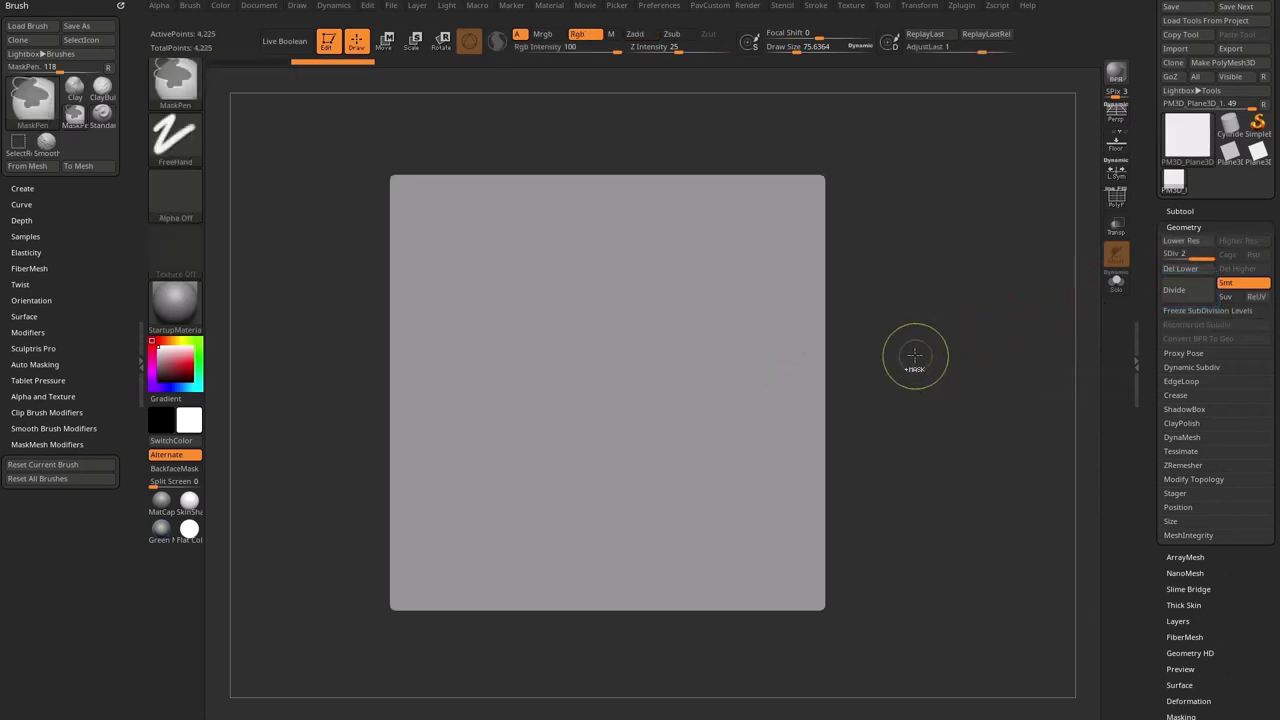
key(ctrl+d)
key(ctrl+d)
key(ctrl+d)
key(ctrl+d)
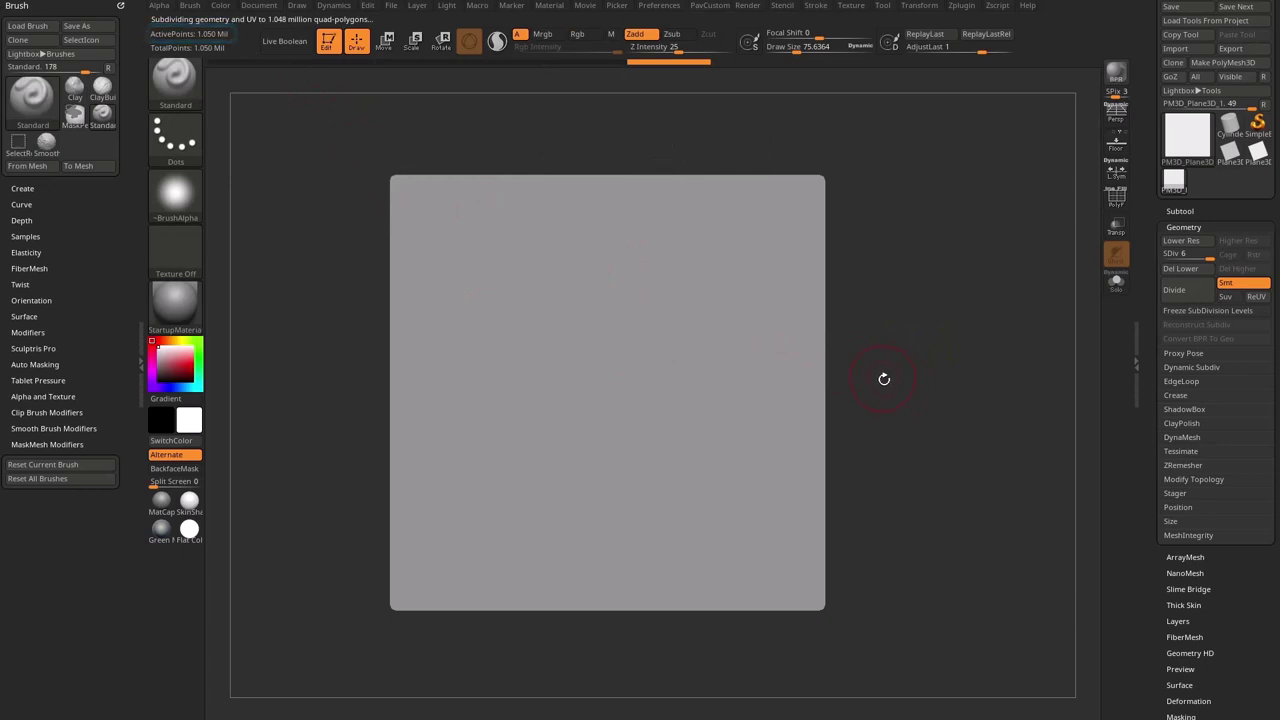
Step: Choose the star image, Texture 12, and add it to Spotlight
click(856, 6)
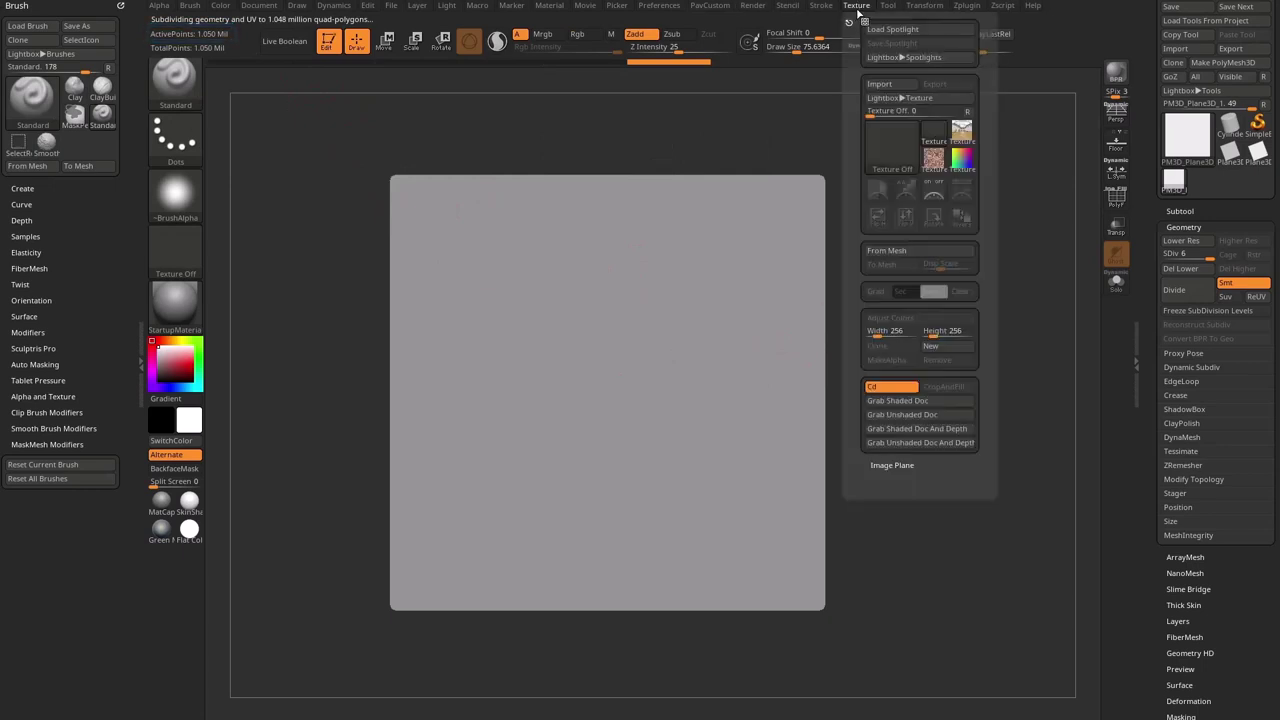
click(892, 145)
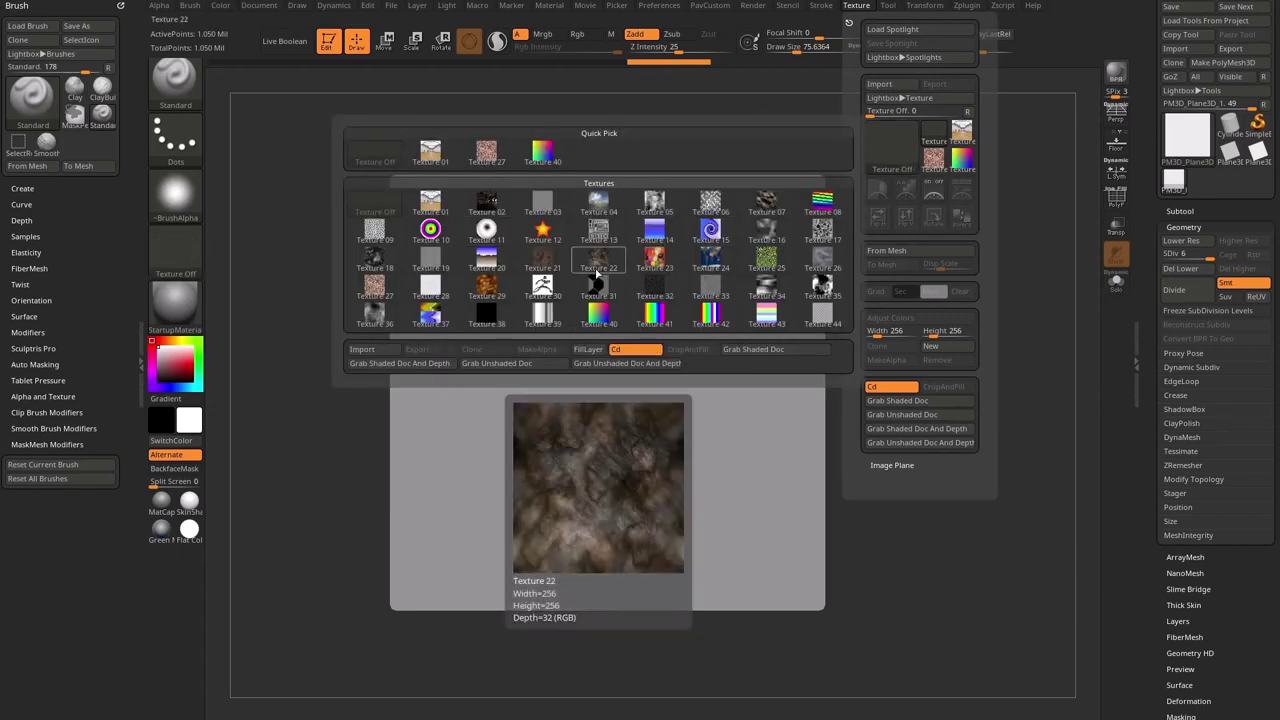
click(555, 244)
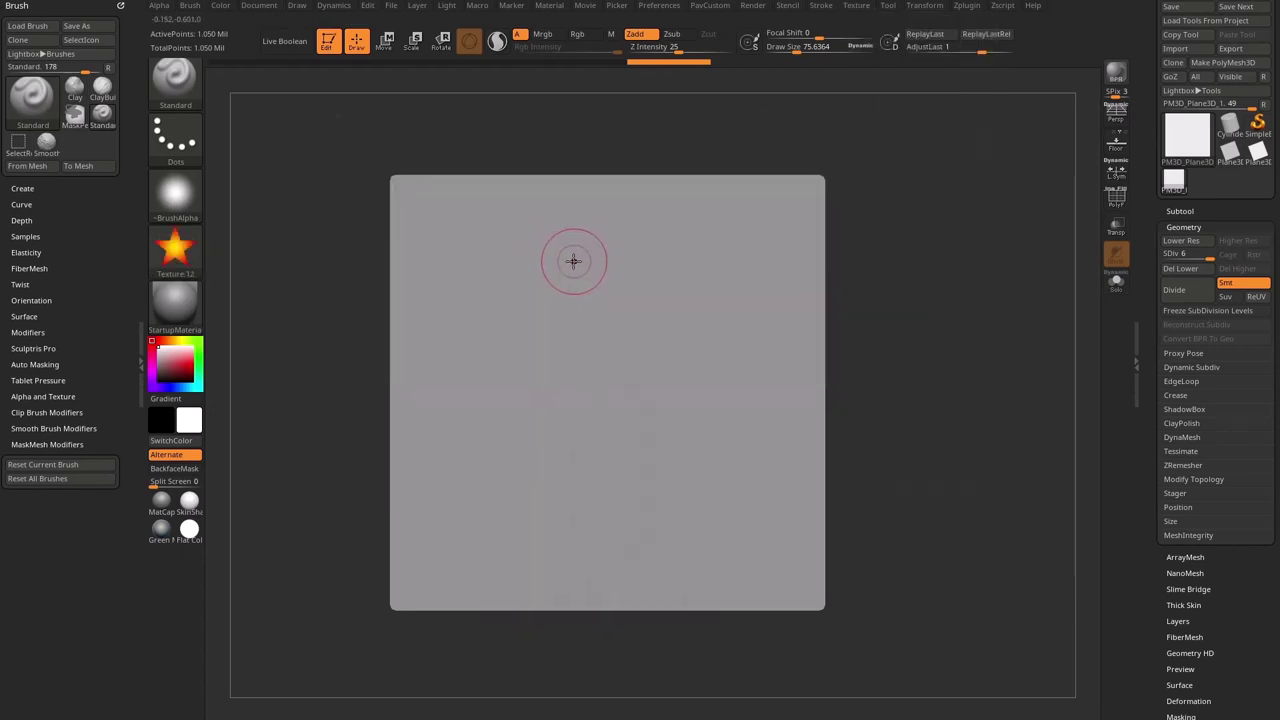
click(858, 10)
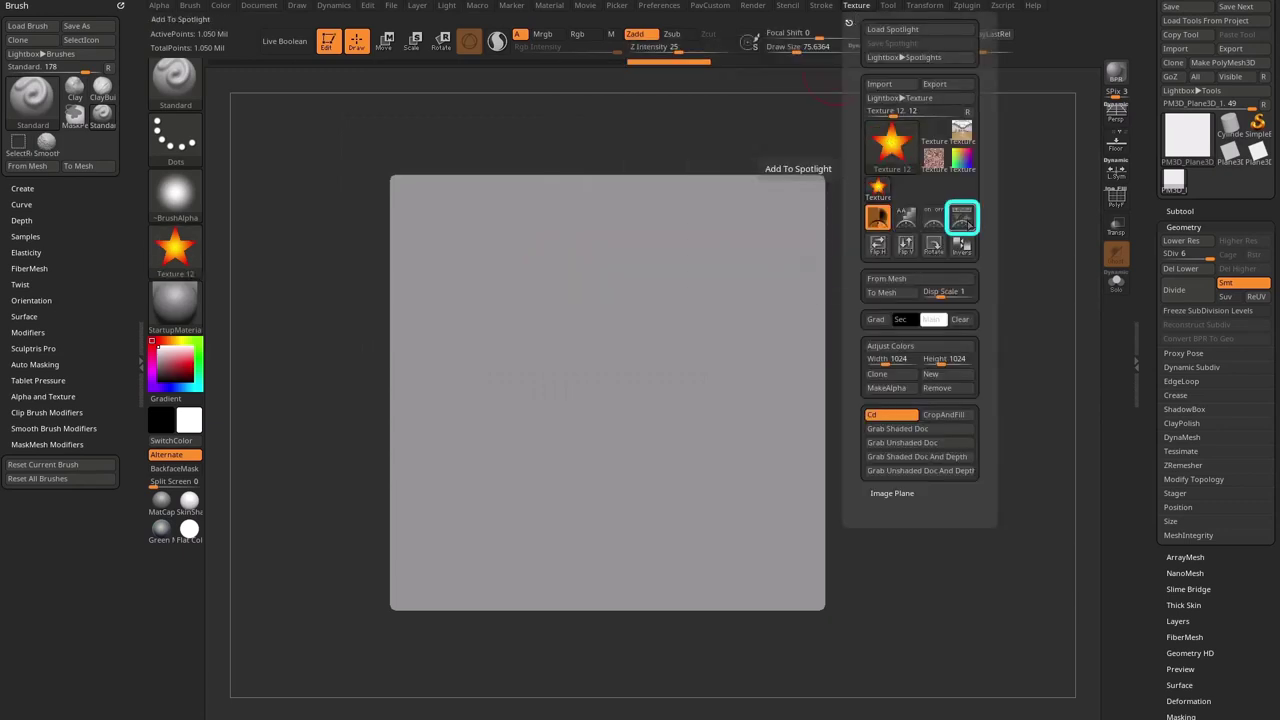
click(964, 218)
Step: Adjust and reposition the star image with the Spotlight dial, and delete it from Spotlight
mouse_move(683, 299)
mouse_down()
mouse_move(635, 295)
mouse_move(697, 306)
mouse_move(626, 318)
mouse_move(622, 357)
mouse_move(658, 300)
mouse_up()
drag(621, 371, 645, 381)
drag(638, 318, 632, 318)
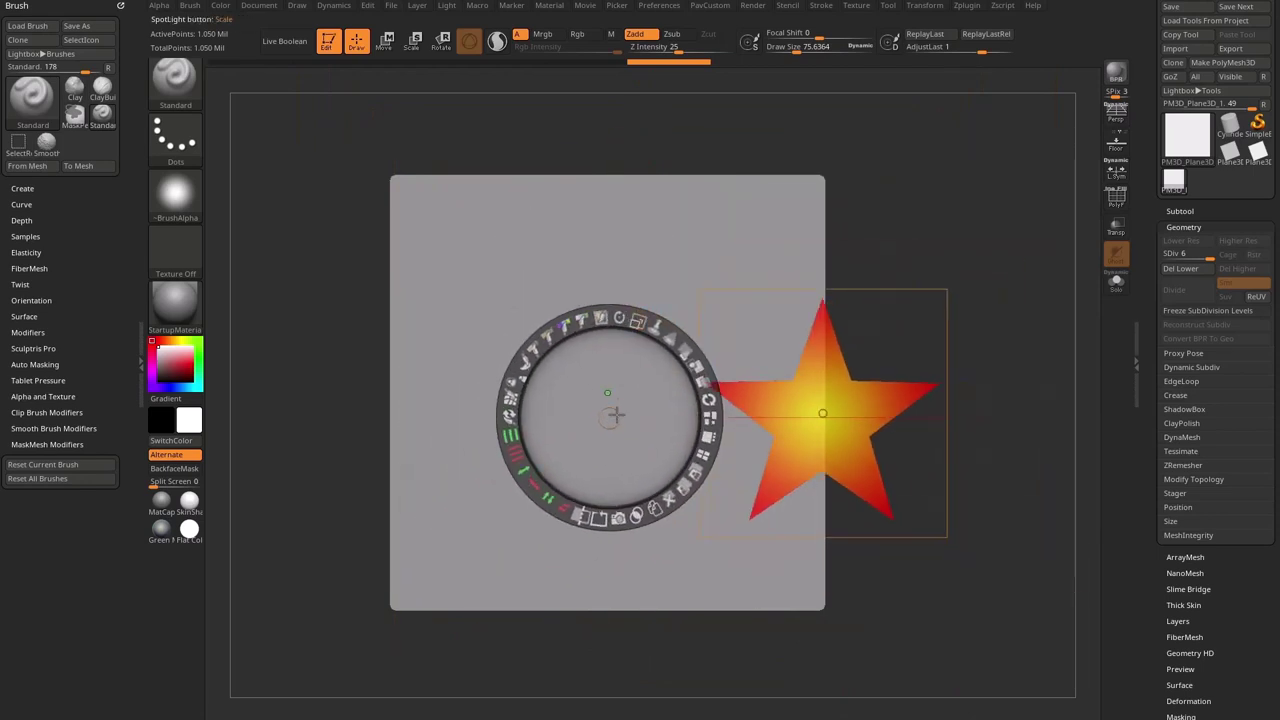
drag(613, 414, 733, 423)
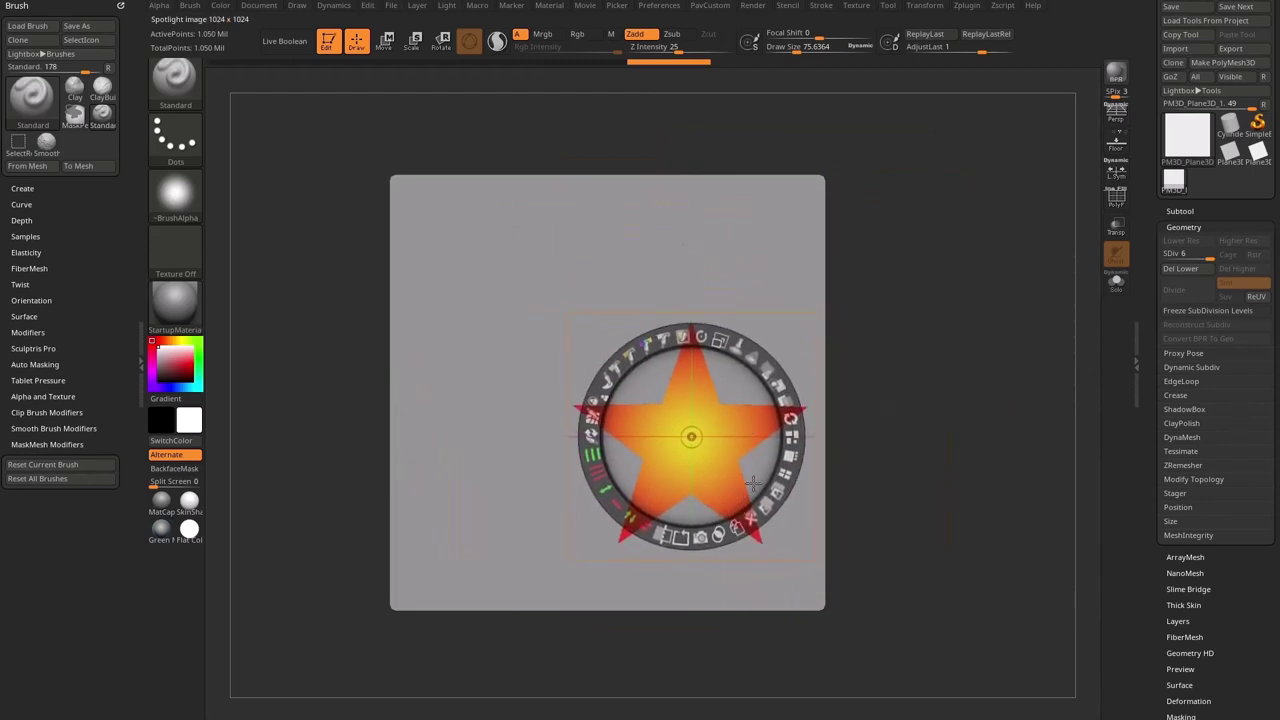
click(752, 518)
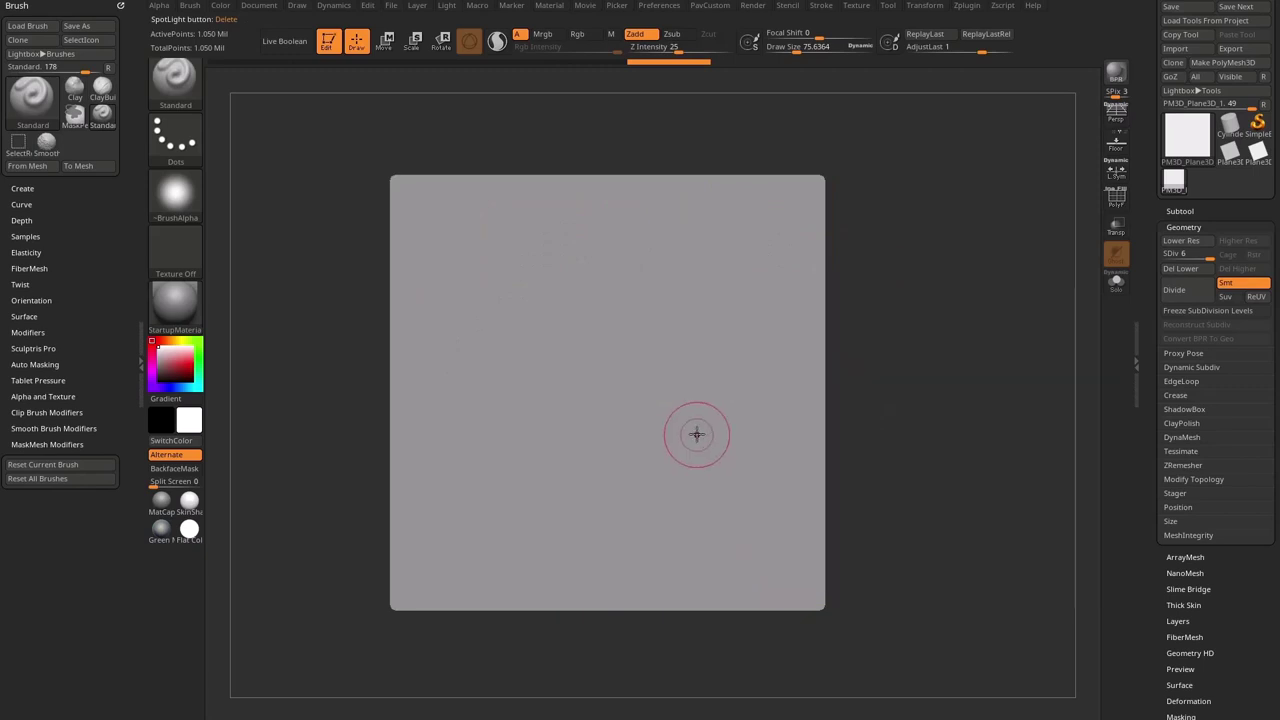
Step: Load the 512_HardSurface Spotlight set from Lightbox
key(comma)
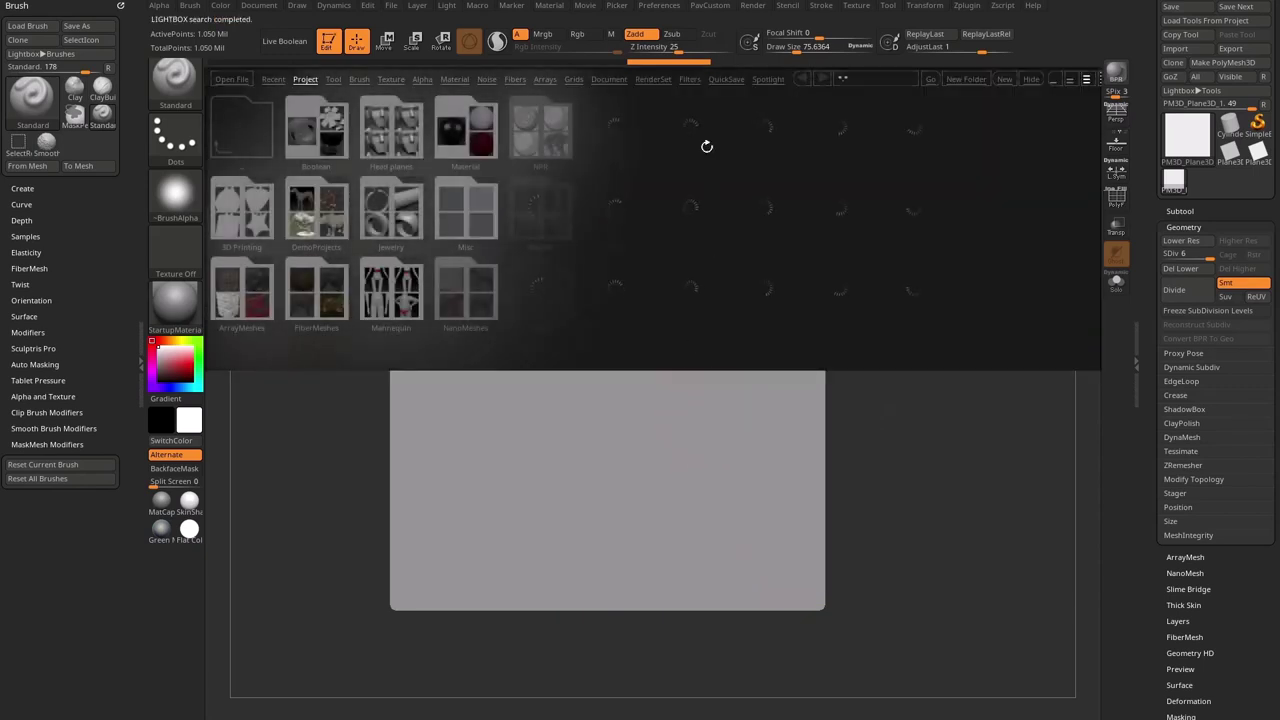
click(766, 81)
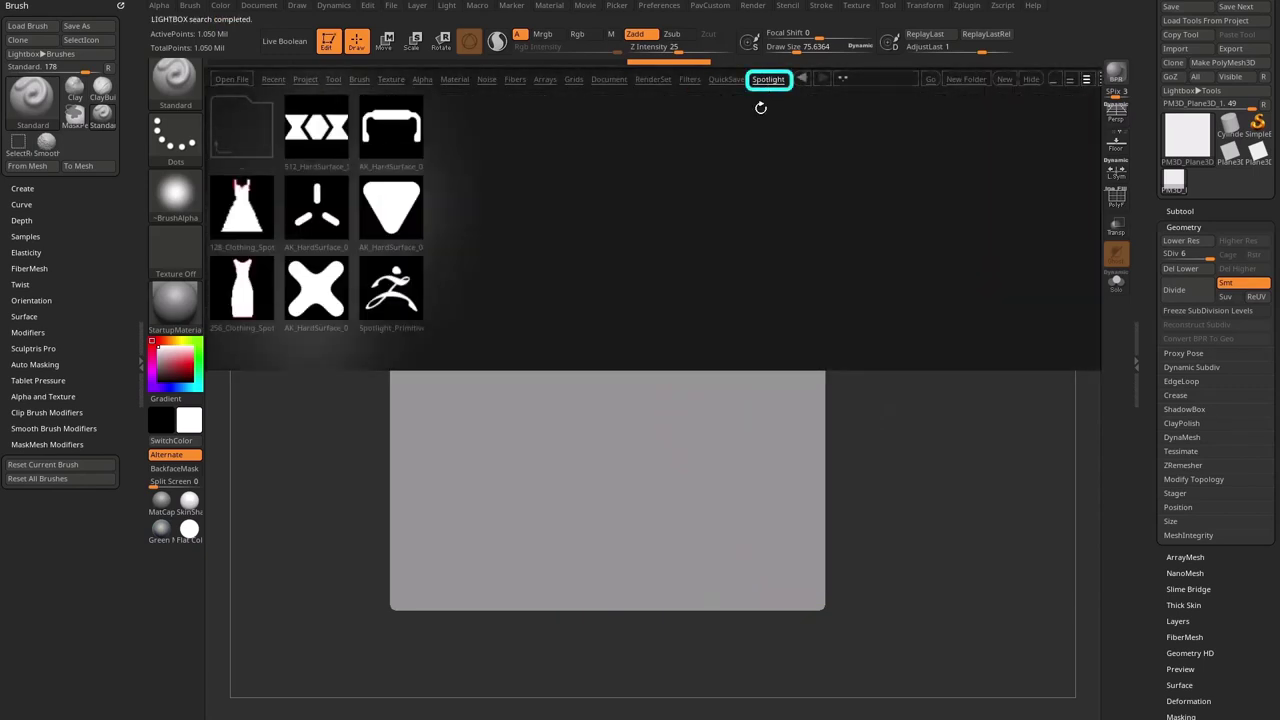
double_click(322, 128)
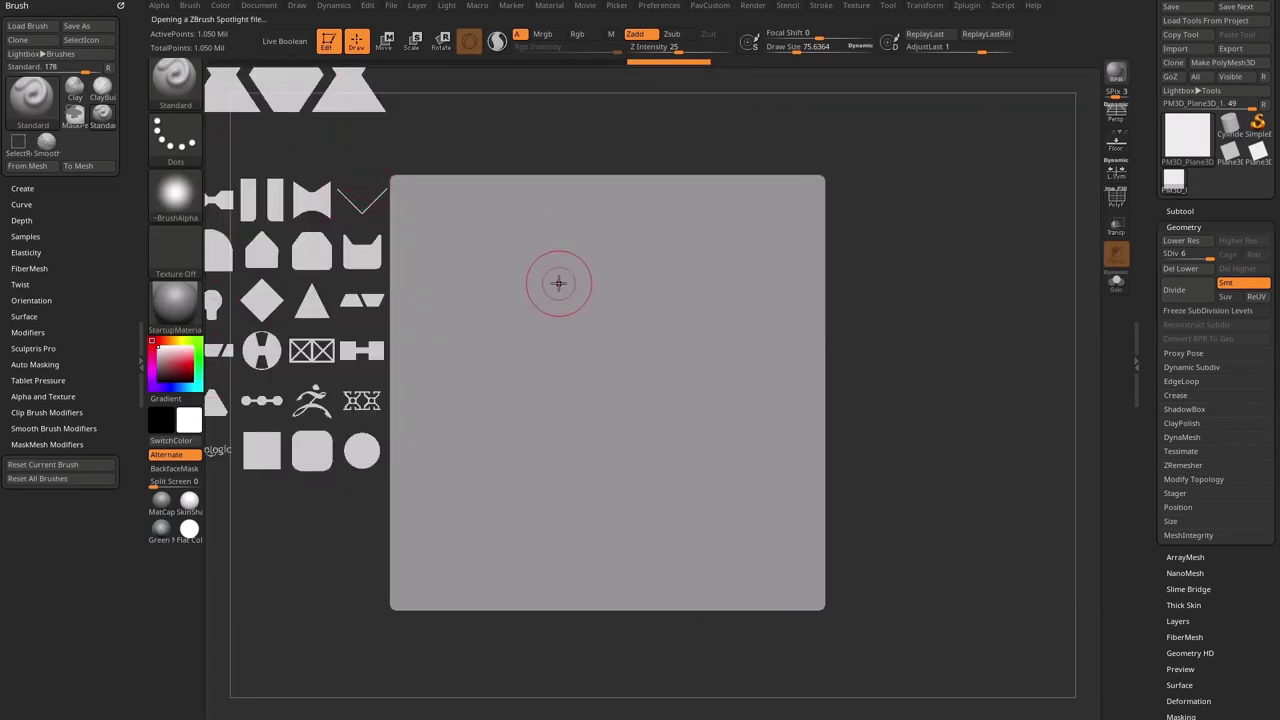
Step: Activate the Spotlight dial and move the whole set of shapes fully into view beside the plane
key(z)
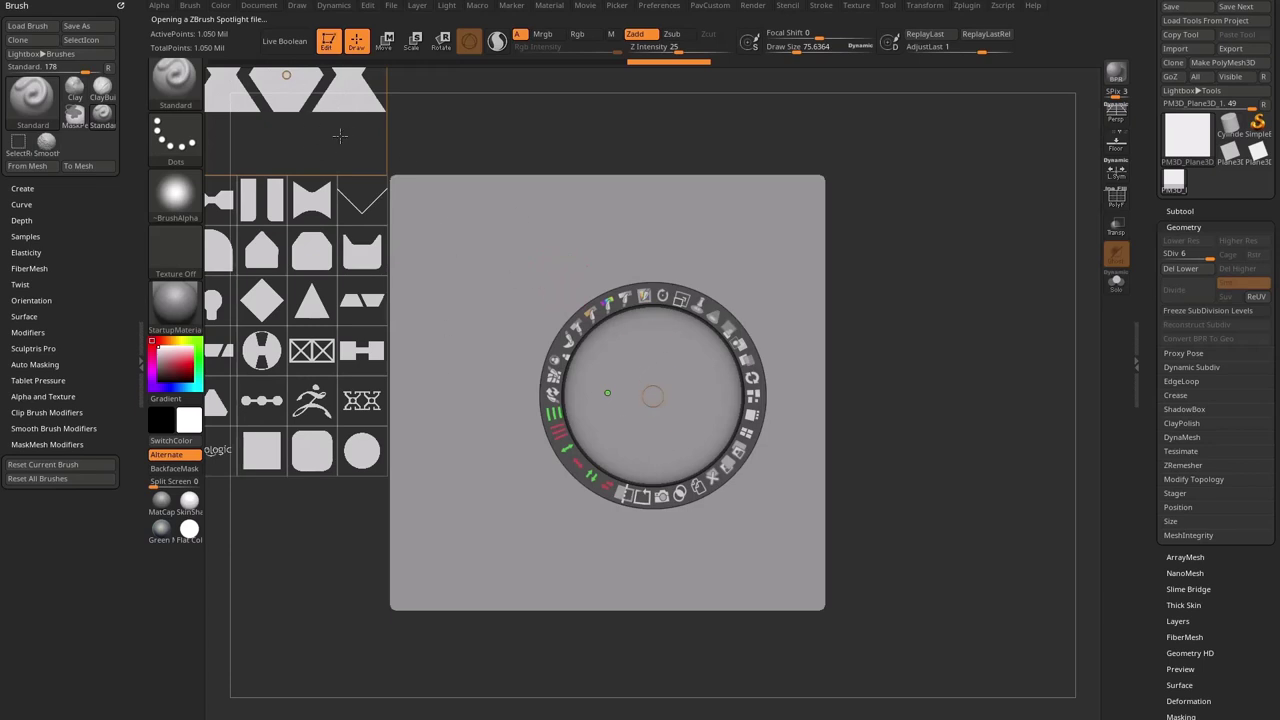
click(465, 125)
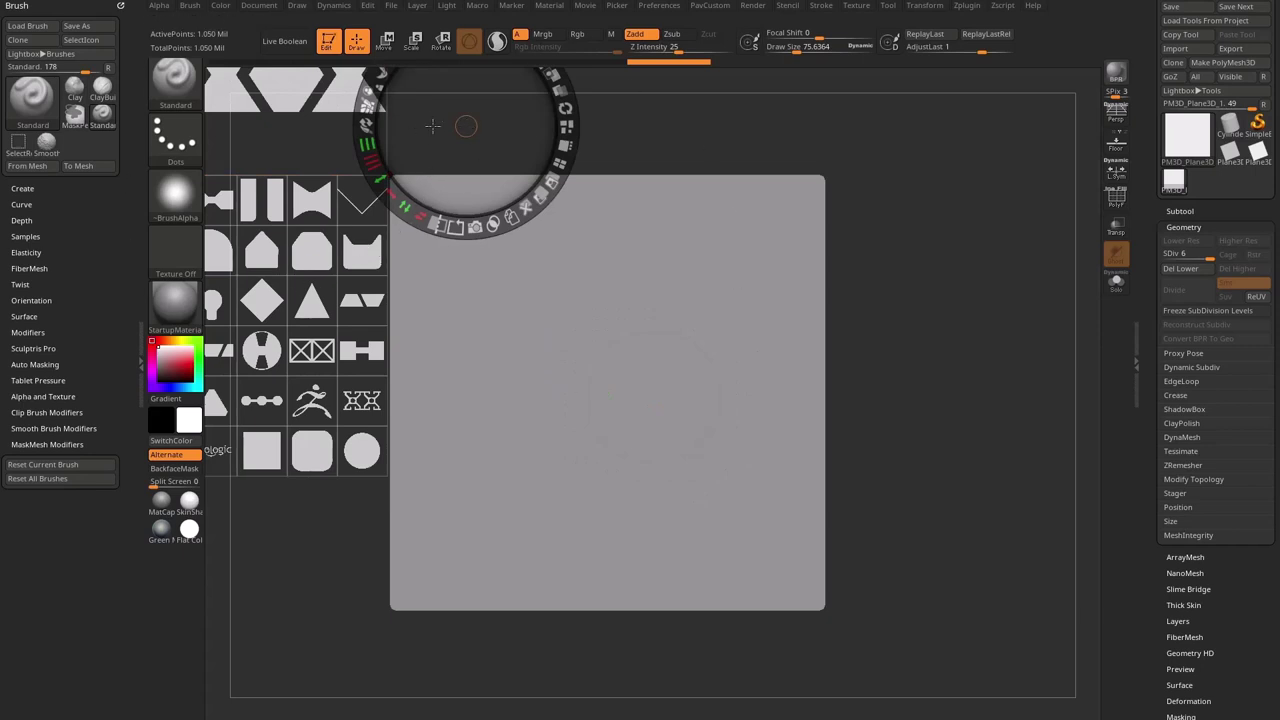
drag(433, 126, 478, 246)
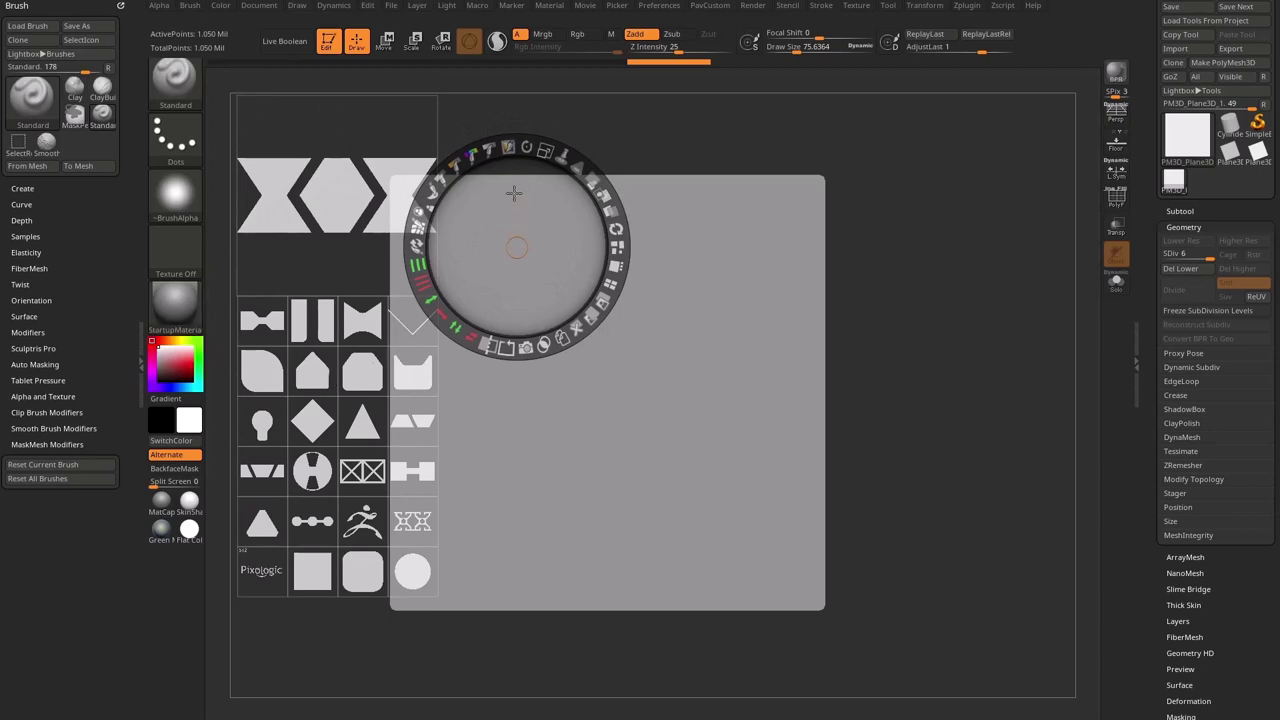
mouse_move(514, 193)
mouse_down()
mouse_move(608, 166)
mouse_move(511, 215)
mouse_up()
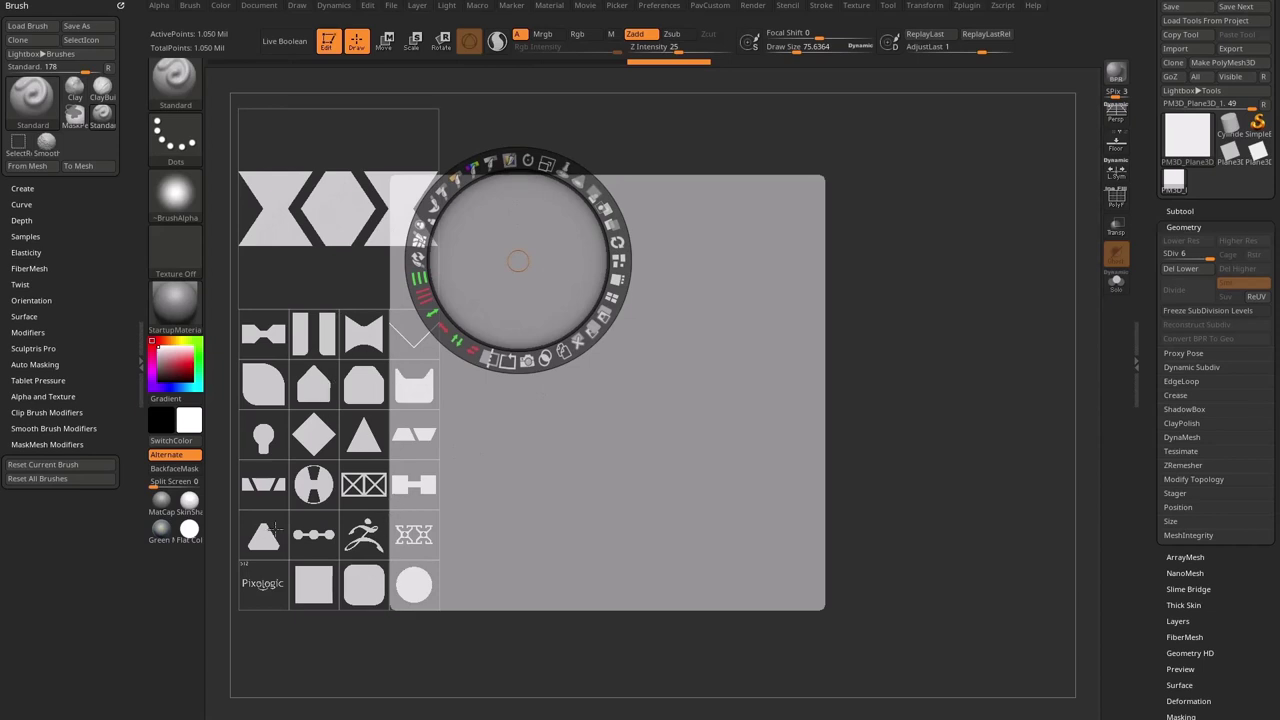
Step: Place the cut-corner triangle on the plane and swap it with other shapes by Quick Select, ending on the triangle again
drag(263, 535, 665, 428)
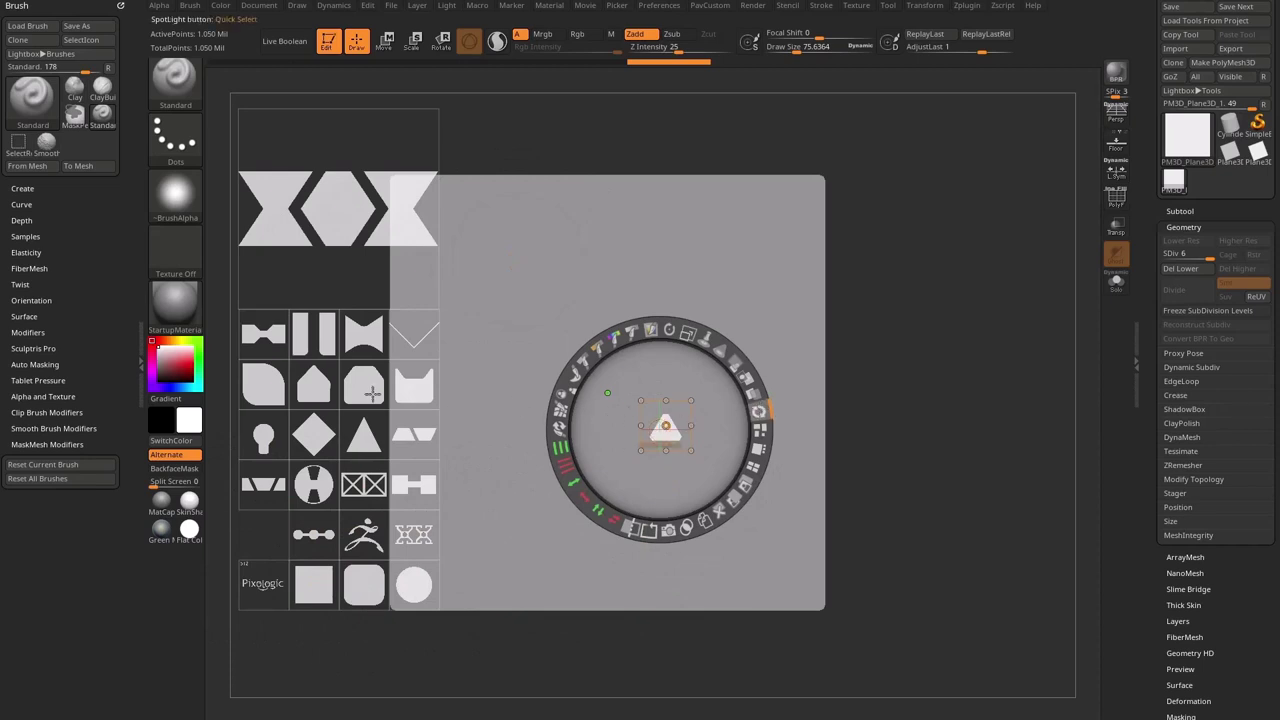
click(371, 392)
click(314, 385)
click(314, 336)
click(364, 336)
click(364, 385)
click(314, 385)
click(414, 389)
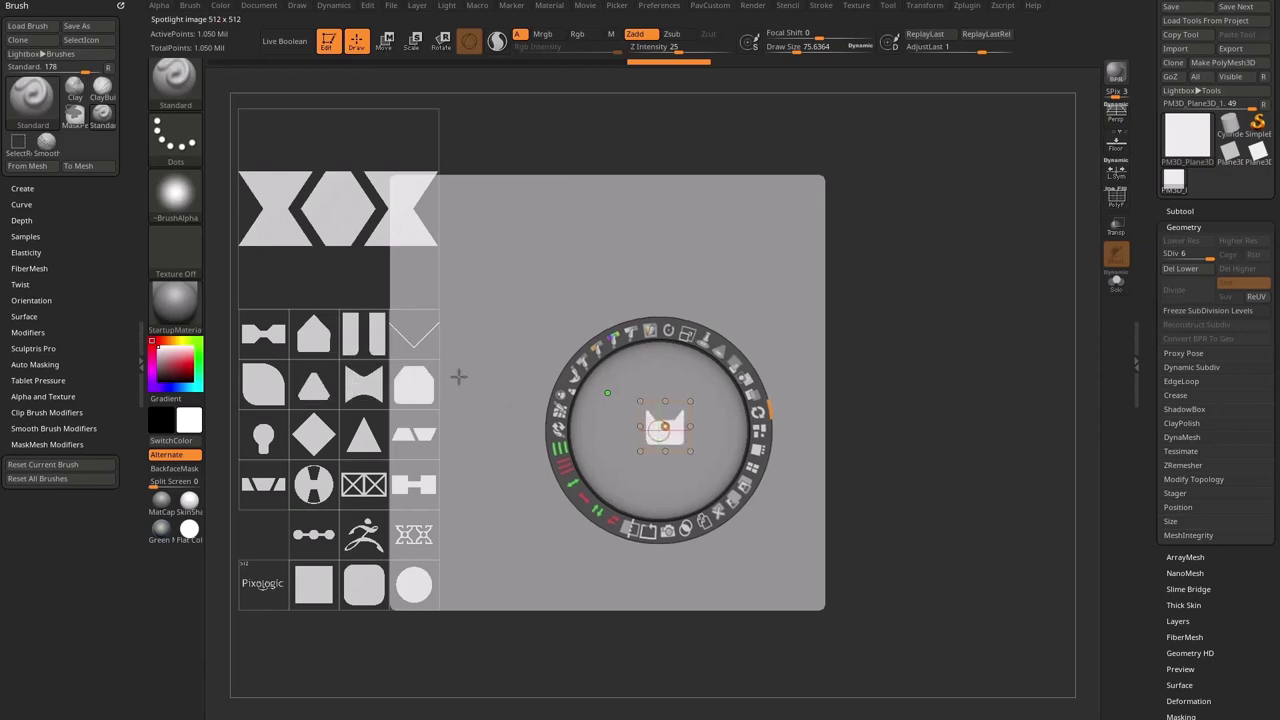
click(363, 423)
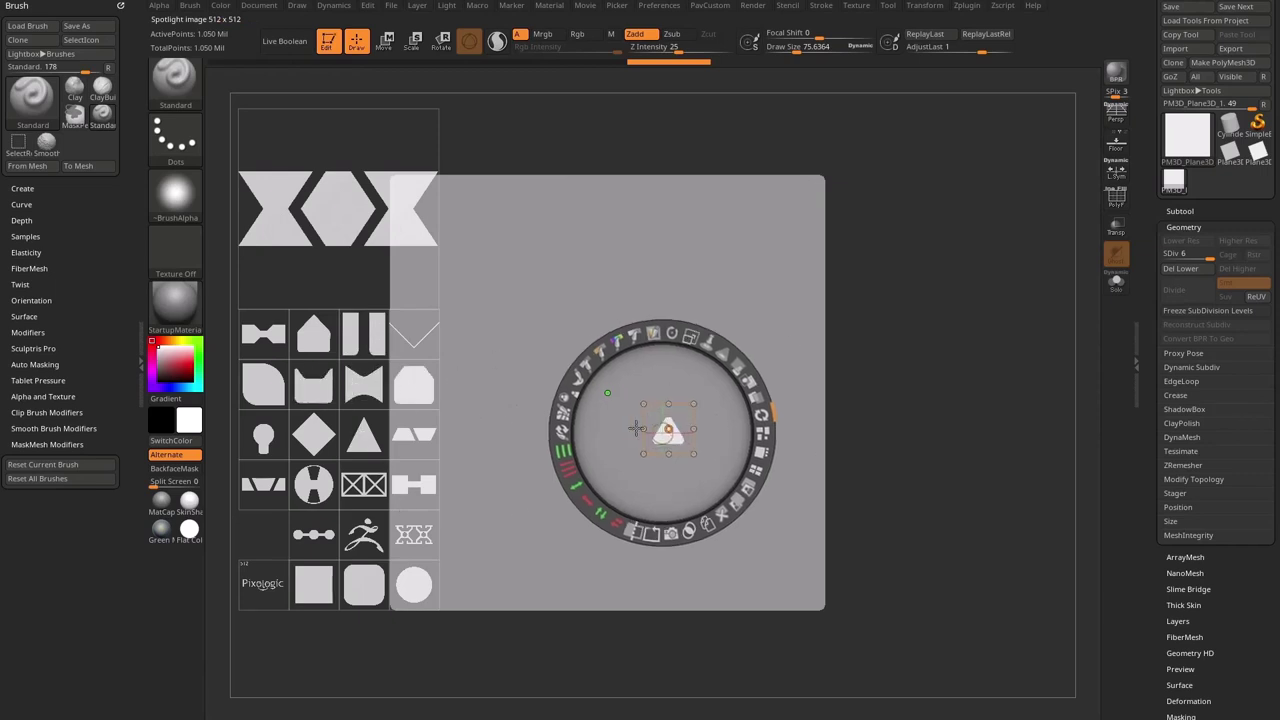
Step: Scale up the triangle shape, leave Spotlight editing and set the brush's draw size to 112
drag(688, 338, 786, 504)
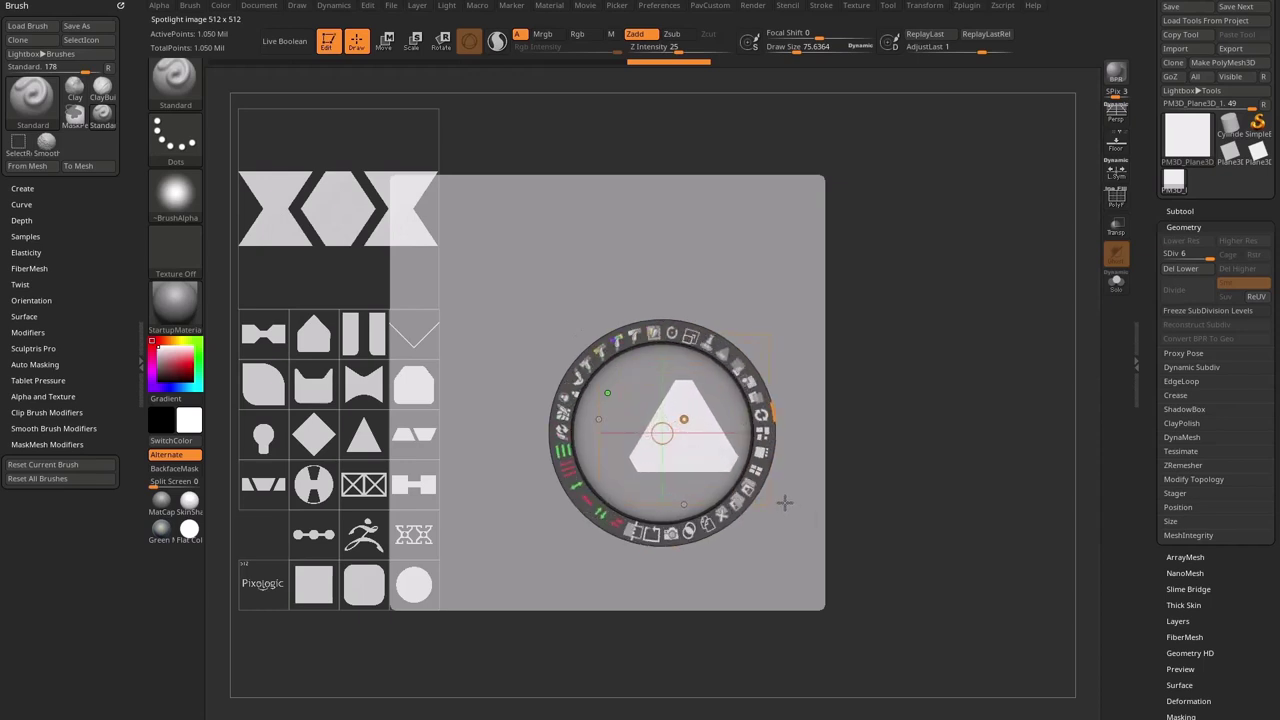
key(z)
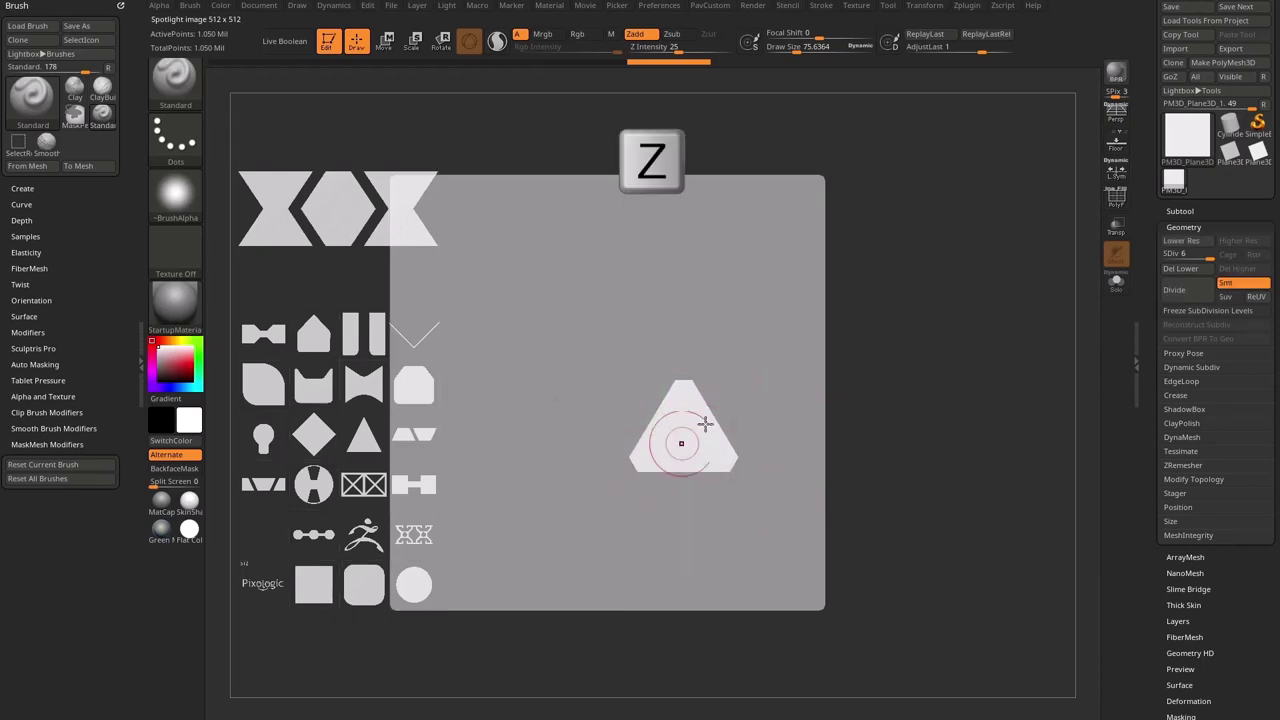
key(s)
mouse_move(686, 447)
mouse_down()
mouse_move(705, 449)
mouse_move(694, 449)
mouse_up()
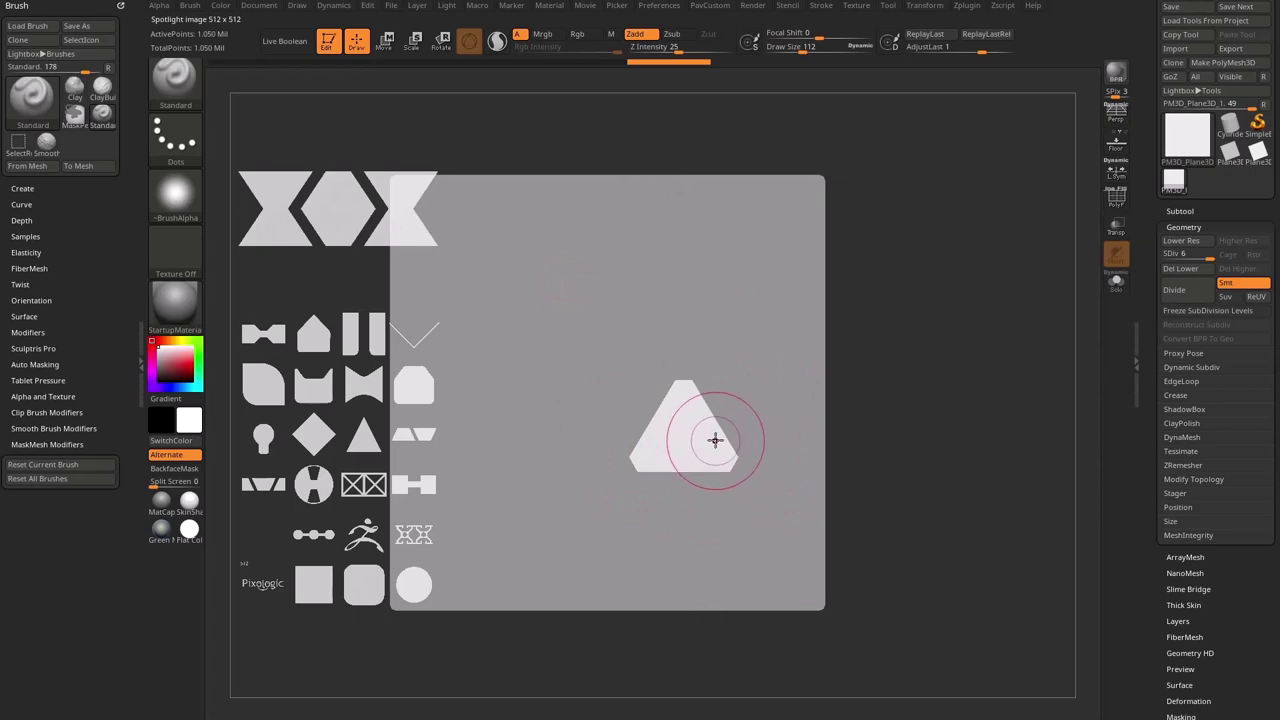
Step: Move the triangle shape towards the plane's right edge, and shift the plane sideways beneath the Spotlight images
key(z)
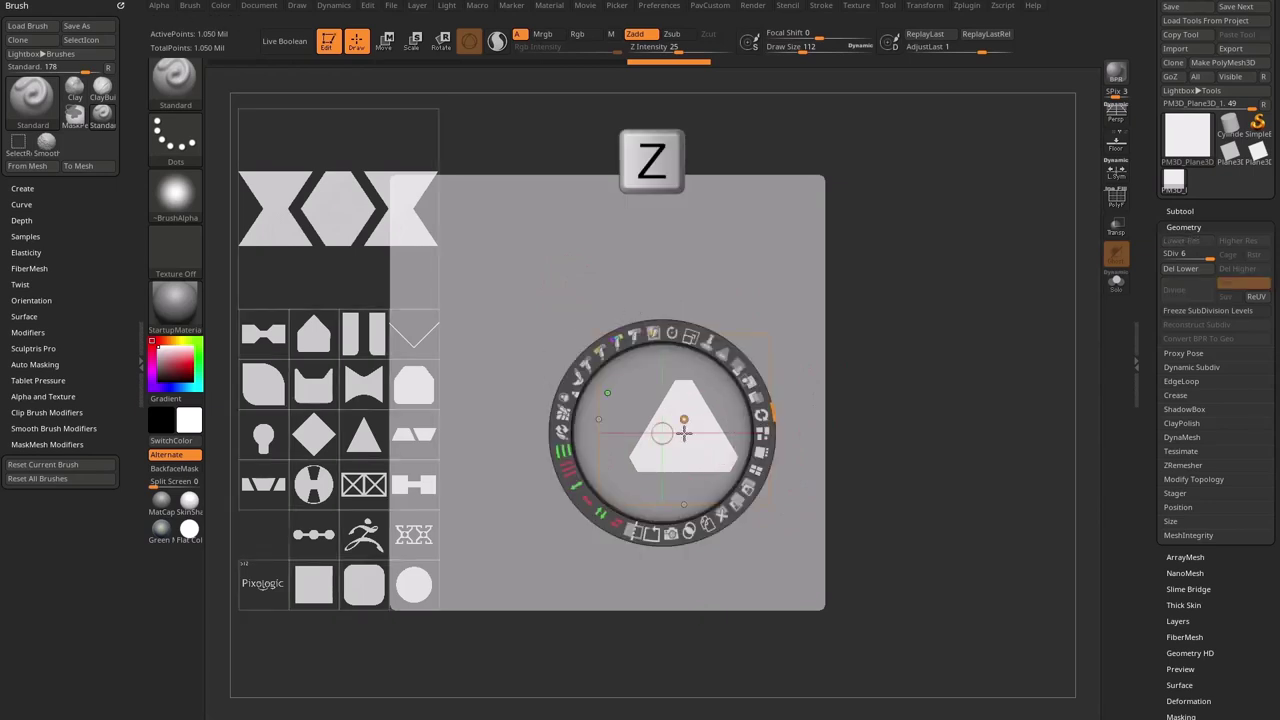
drag(667, 432, 797, 356)
key(z)
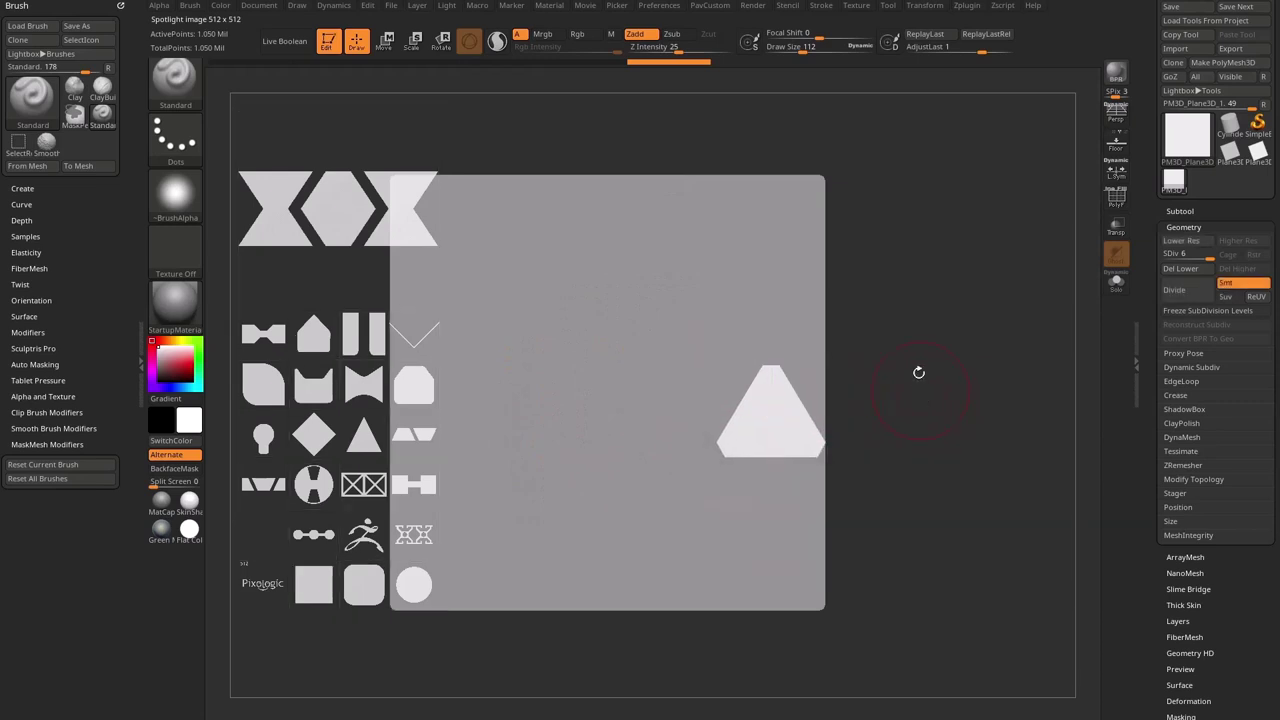
alt+drag(833, 294, 946, 309)
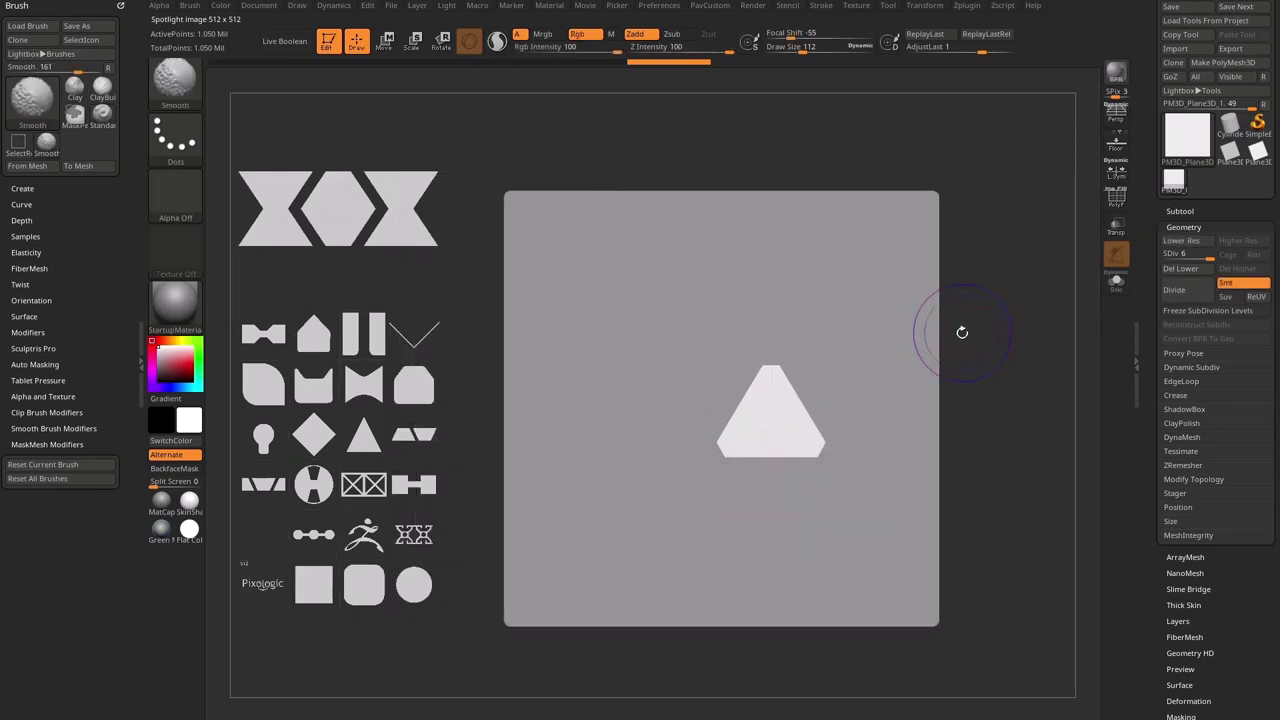
Step: Hide all Spotlight images, and bring them back in editing mode with the dial
key(shift+z)
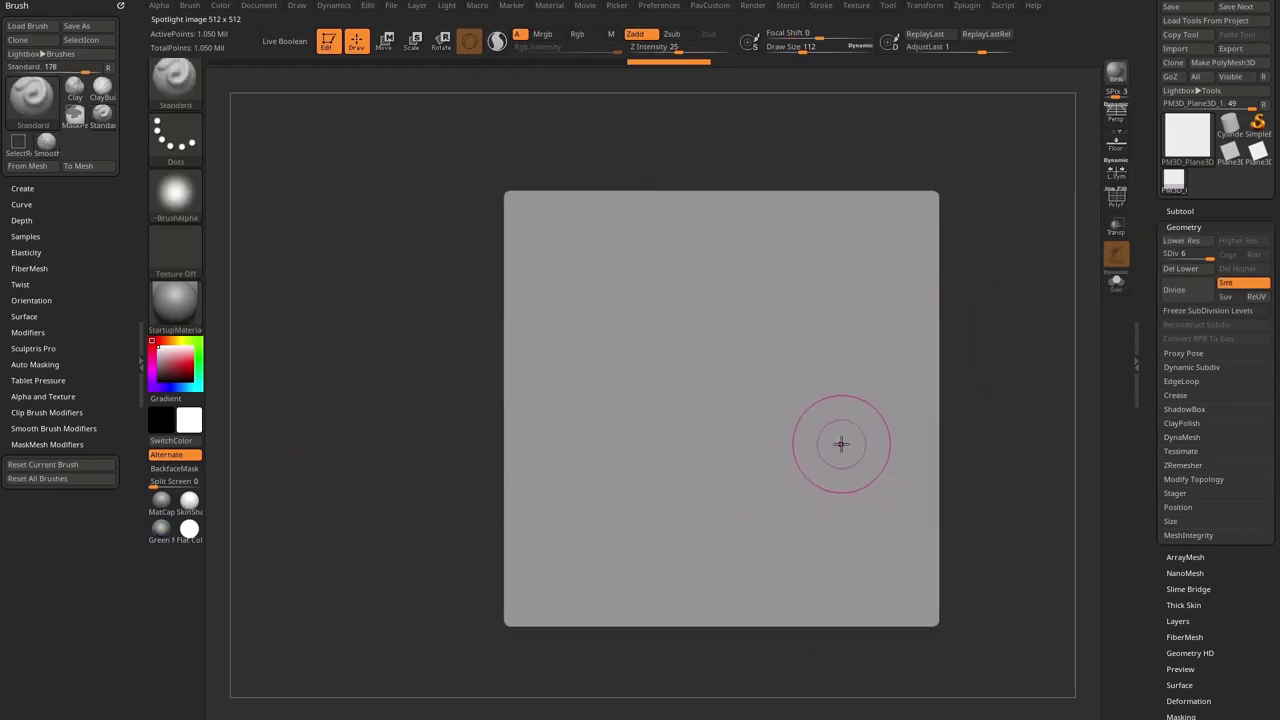
key(z)
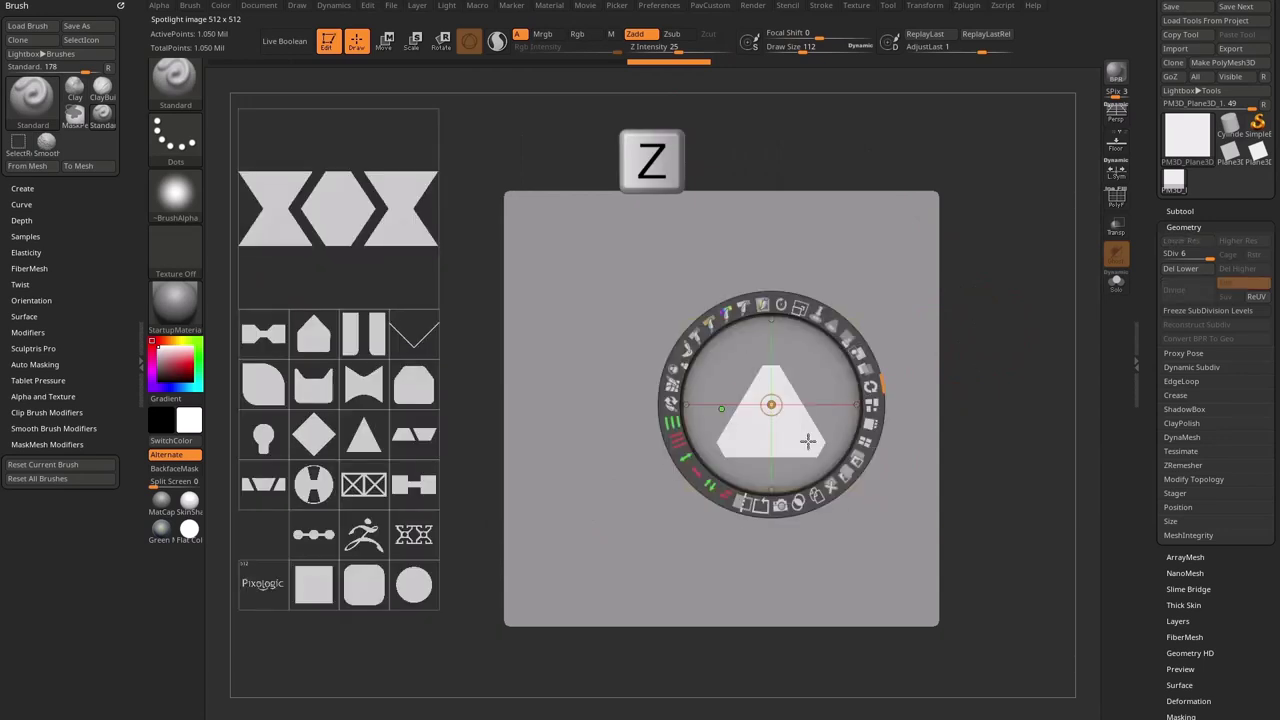
Step: Try sculpting the triangle shape into the plane with the Dots stroke, check the relief with Spotlight hidden, and undo it
key(z)
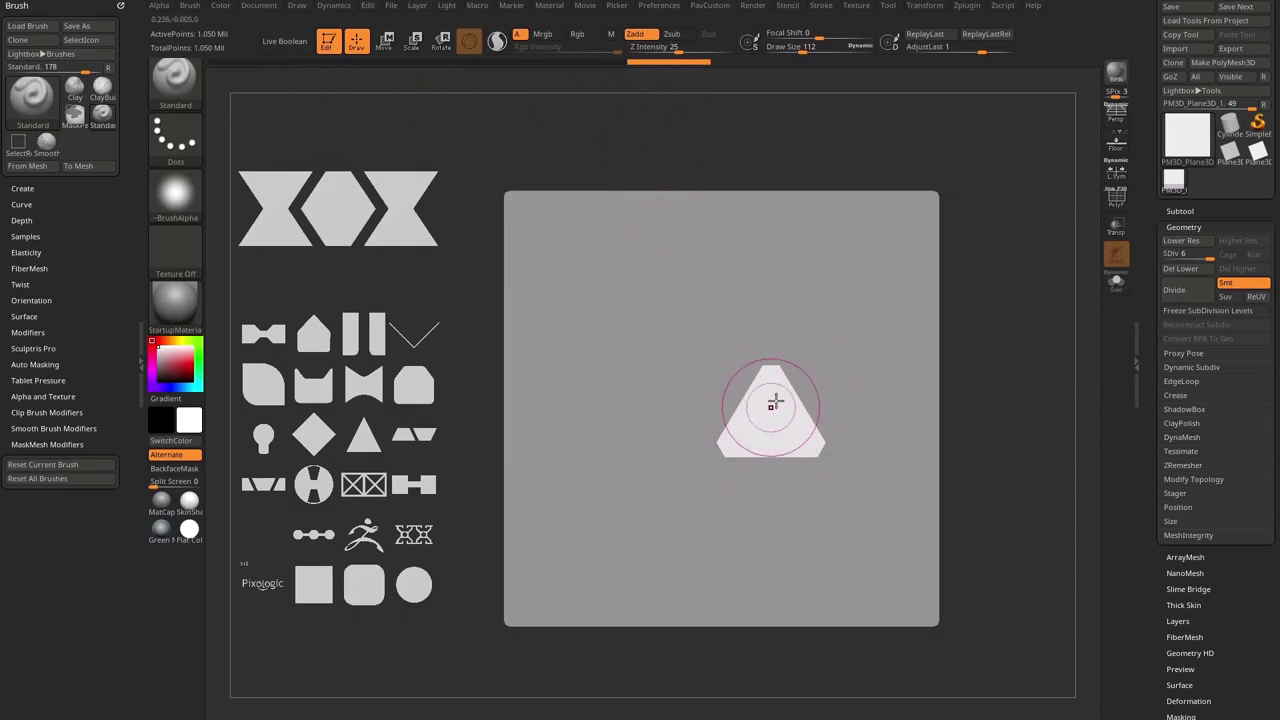
mouse_move(739, 400)
mouse_down()
mouse_move(743, 367)
mouse_move(770, 370)
mouse_move(734, 440)
mouse_move(771, 427)
mouse_up()
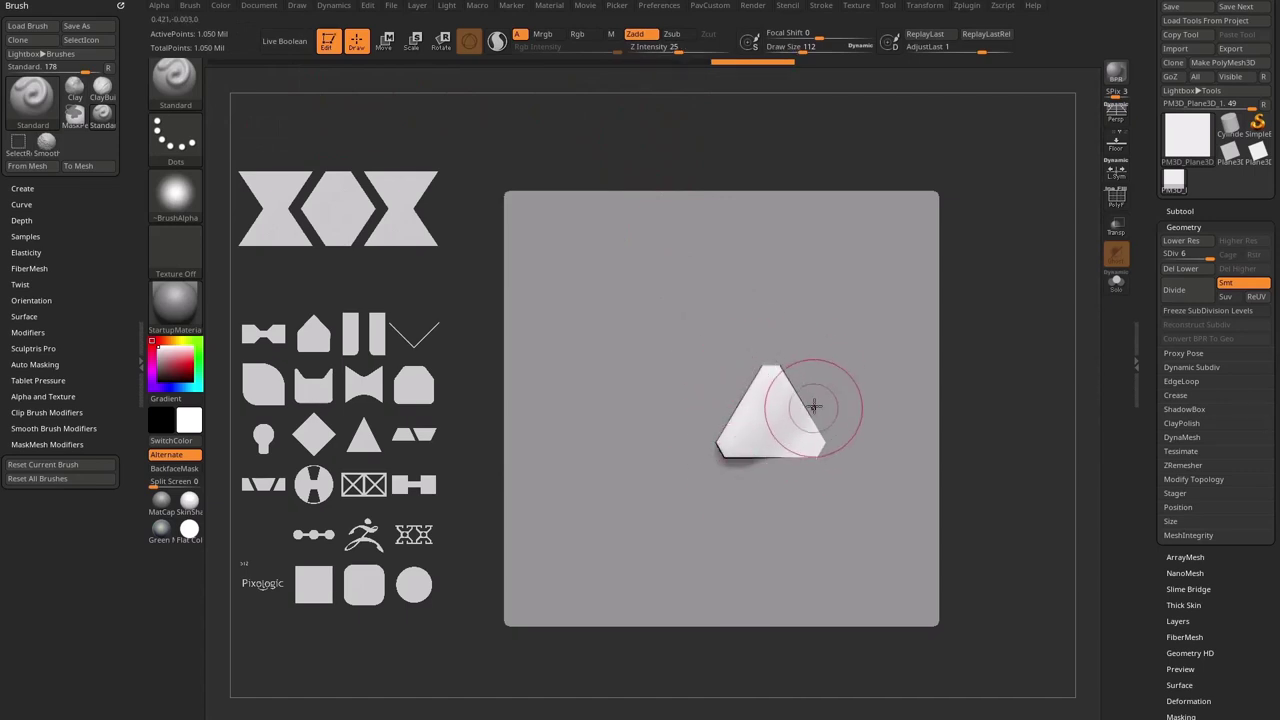
key(shift+z)
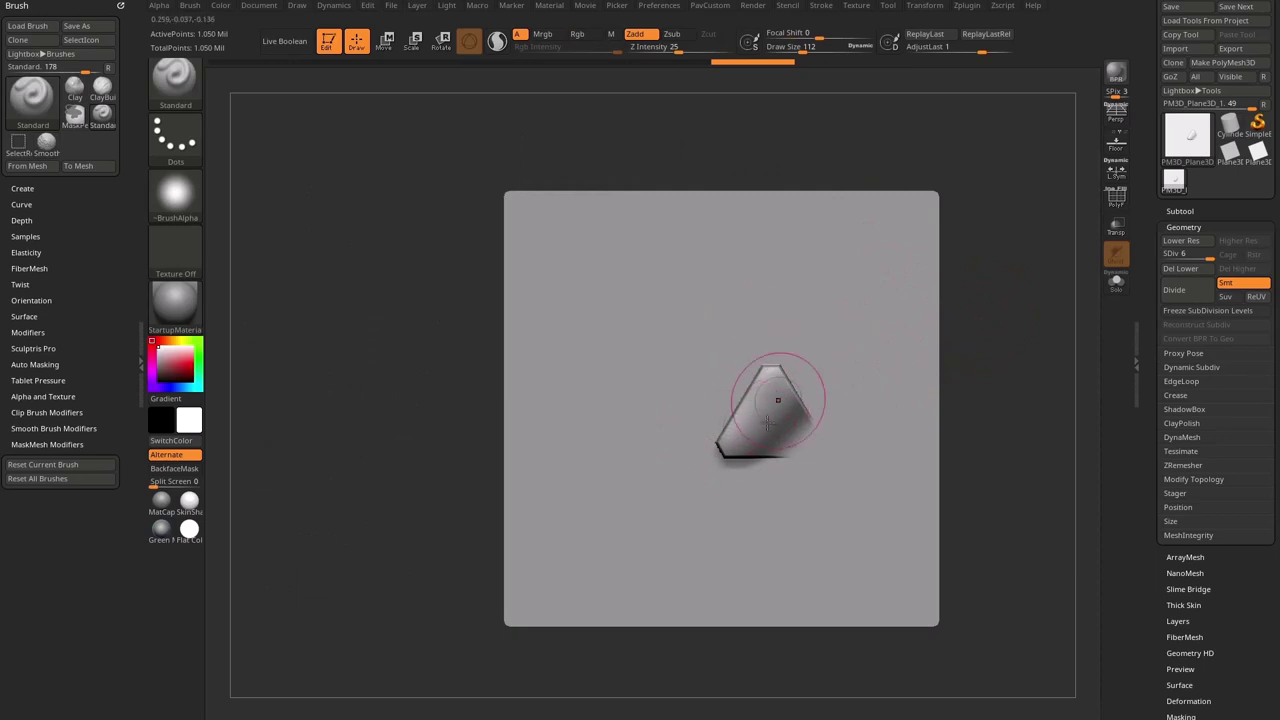
mouse_move(999, 311)
mouse_down()
mouse_move(1015, 389)
mouse_move(1005, 400)
mouse_move(974, 354)
mouse_move(968, 384)
mouse_move(997, 380)
mouse_up()
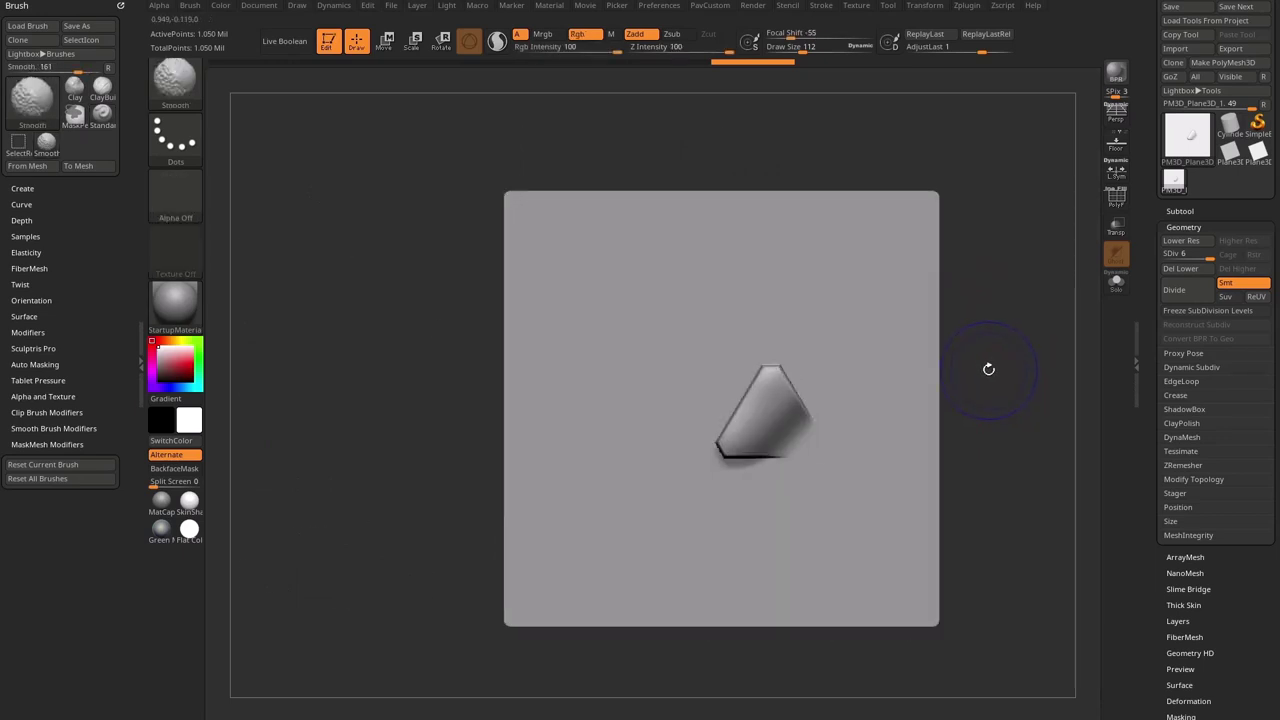
key(shift+z)
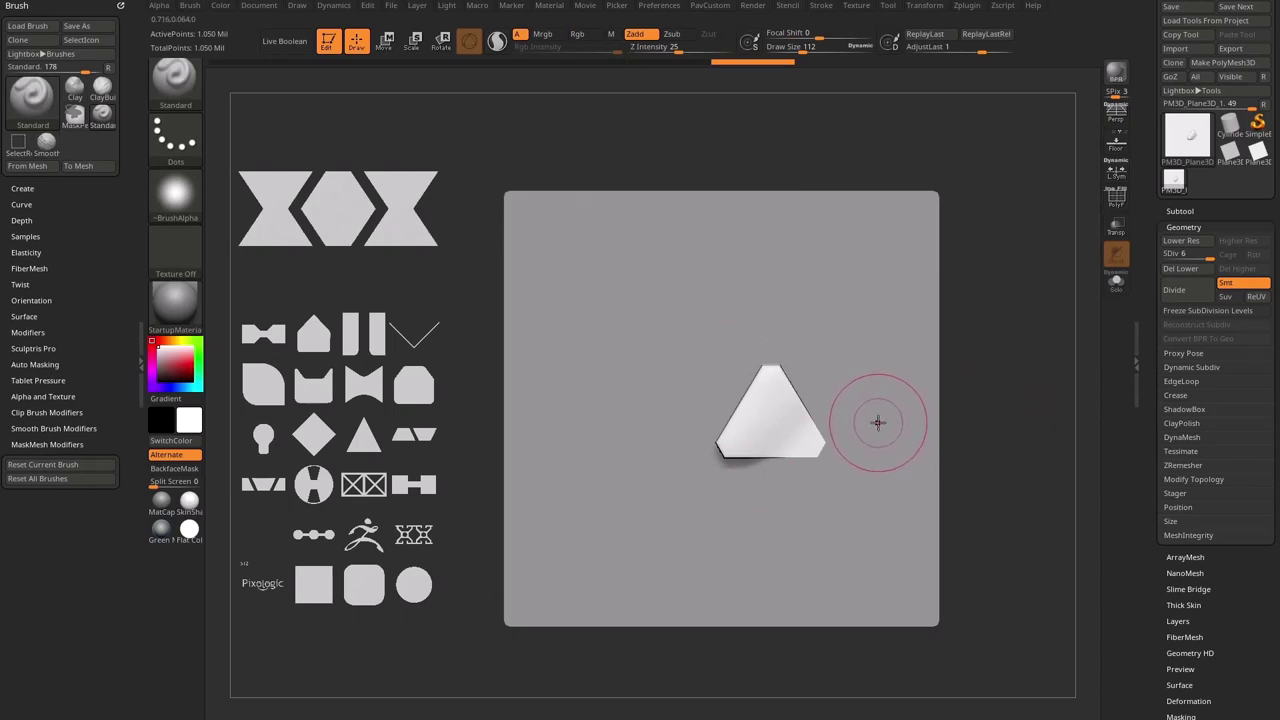
mouse_move(992, 367)
mouse_down()
mouse_move(934, 409)
mouse_move(1012, 381)
mouse_up()
key(ctrl+z)
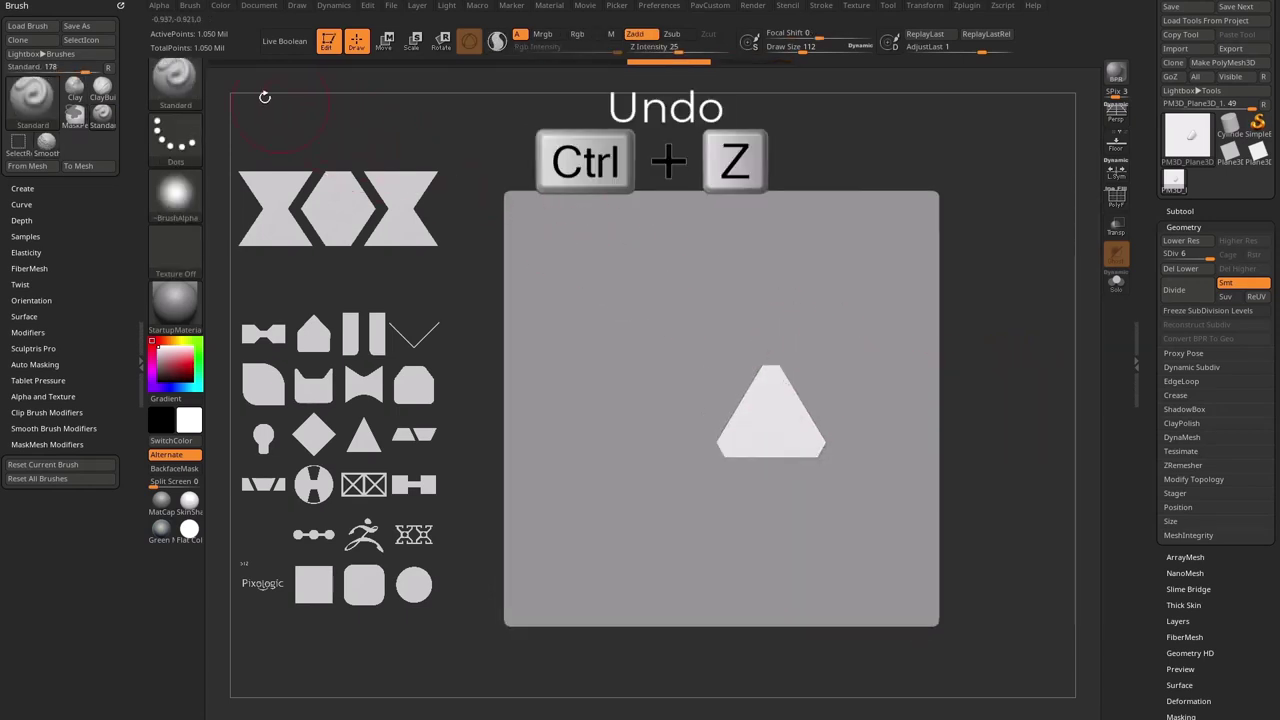
Step: Switch the stroke type to DragRect, emboss the triangle shape onto the plane with it, and undo the embossing
click(176, 146)
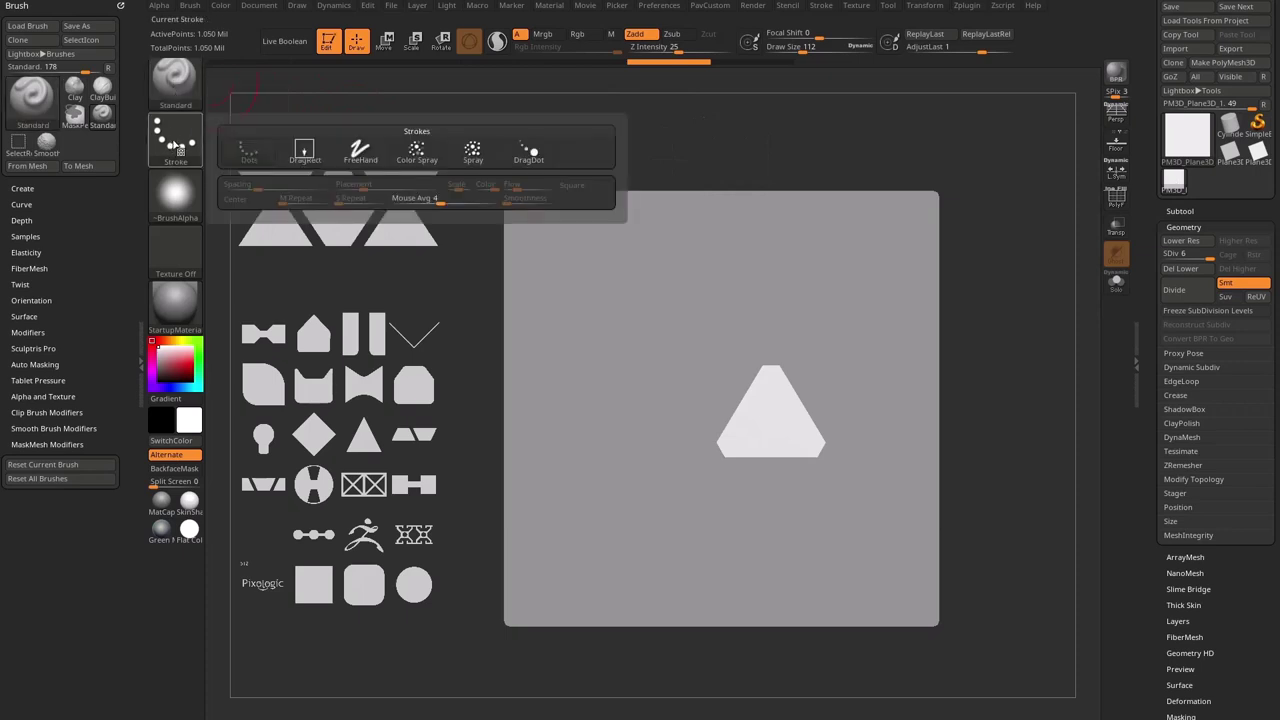
click(300, 153)
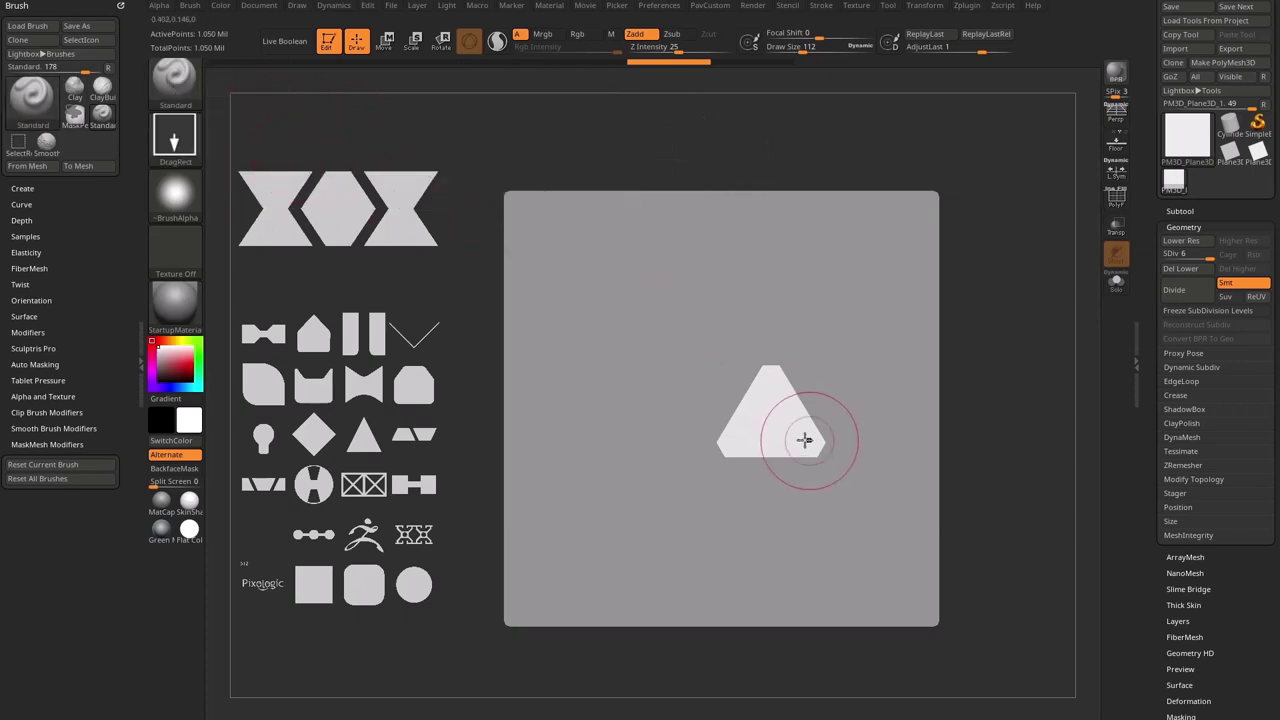
drag(774, 421, 961, 435)
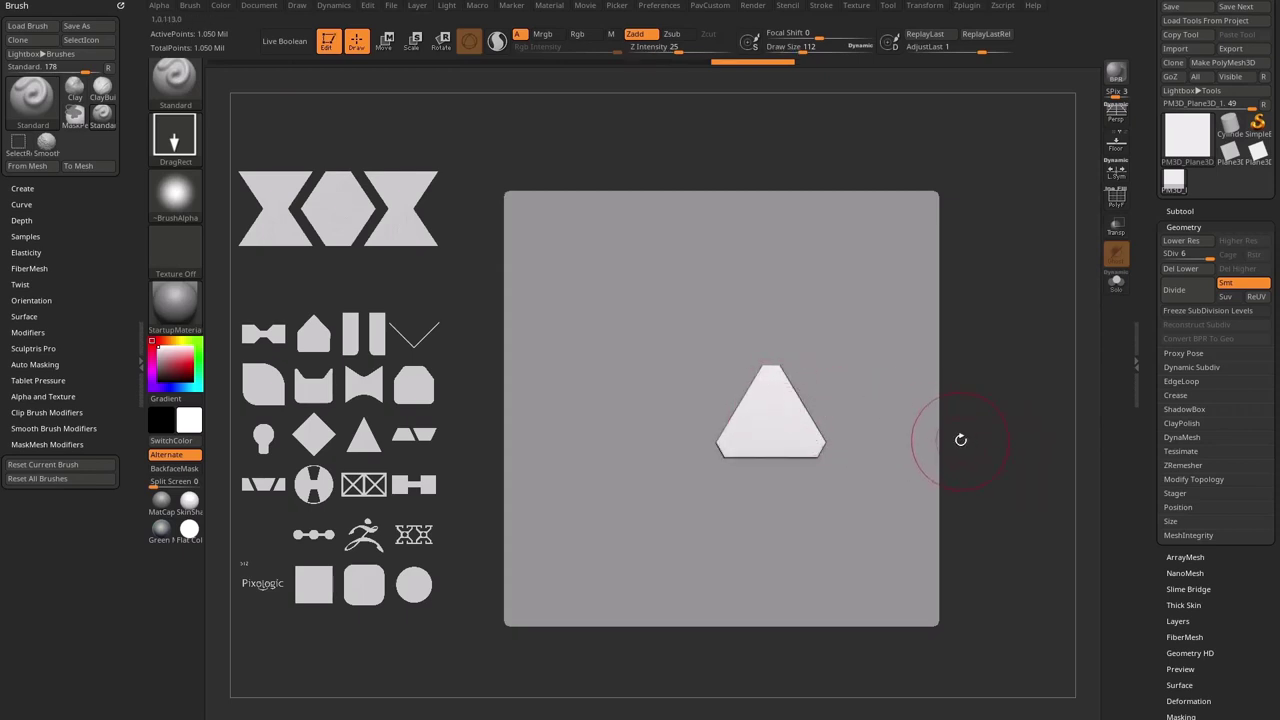
mouse_move(1006, 360)
mouse_down()
mouse_move(919, 418)
mouse_move(988, 360)
mouse_up()
key(ctrl+z)
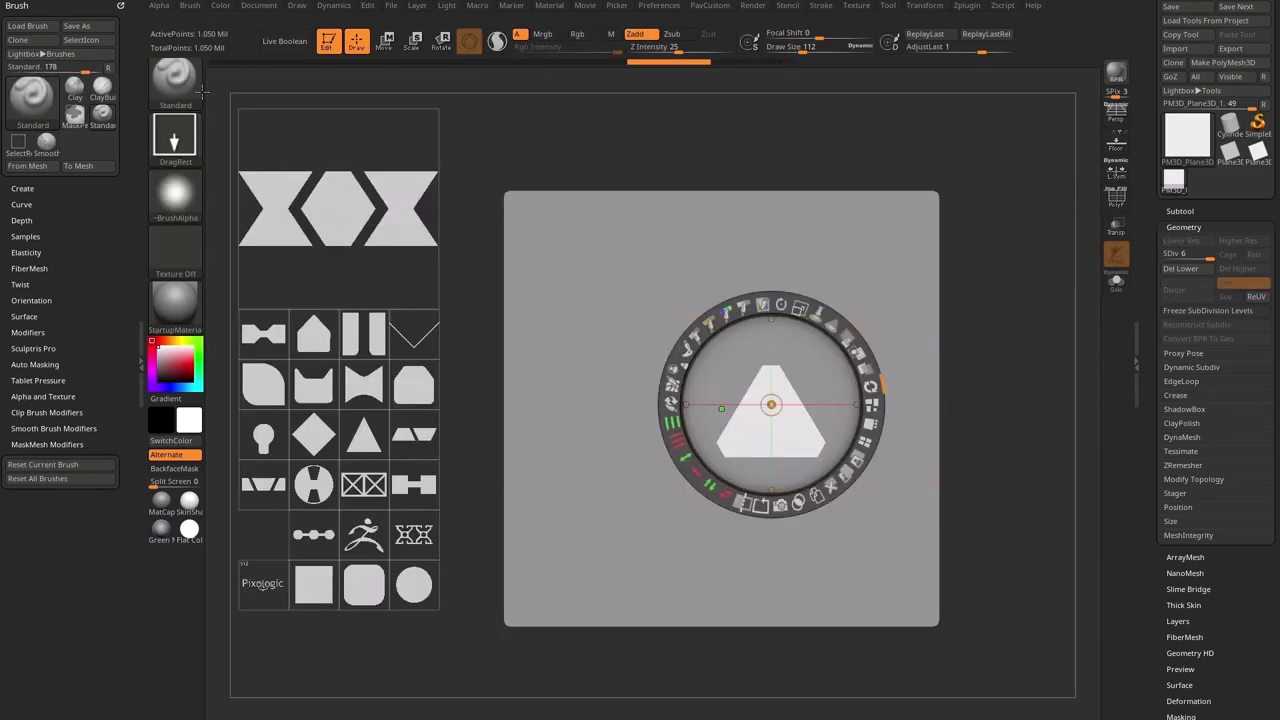
Step: Move the triangle shape to the plane's upper-left area, leave Spotlight editing and emboss it at Spotlight MidValue 0
click(26, 236)
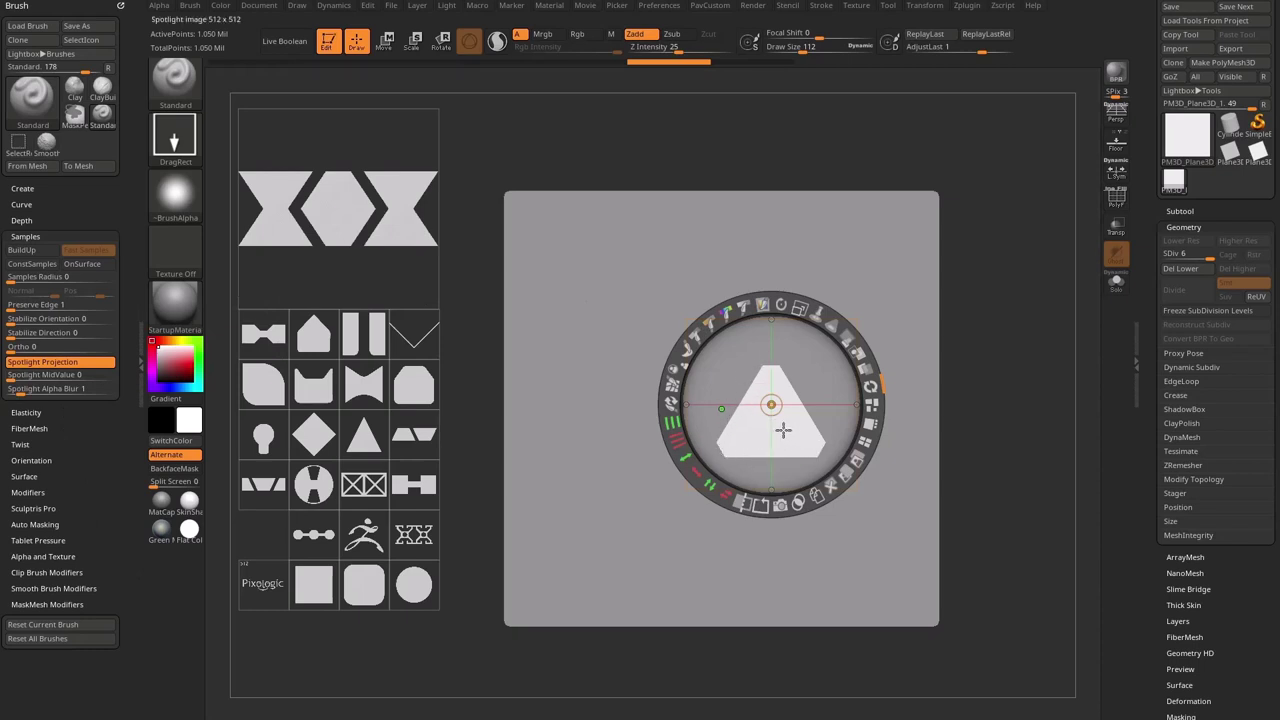
drag(777, 428, 617, 323)
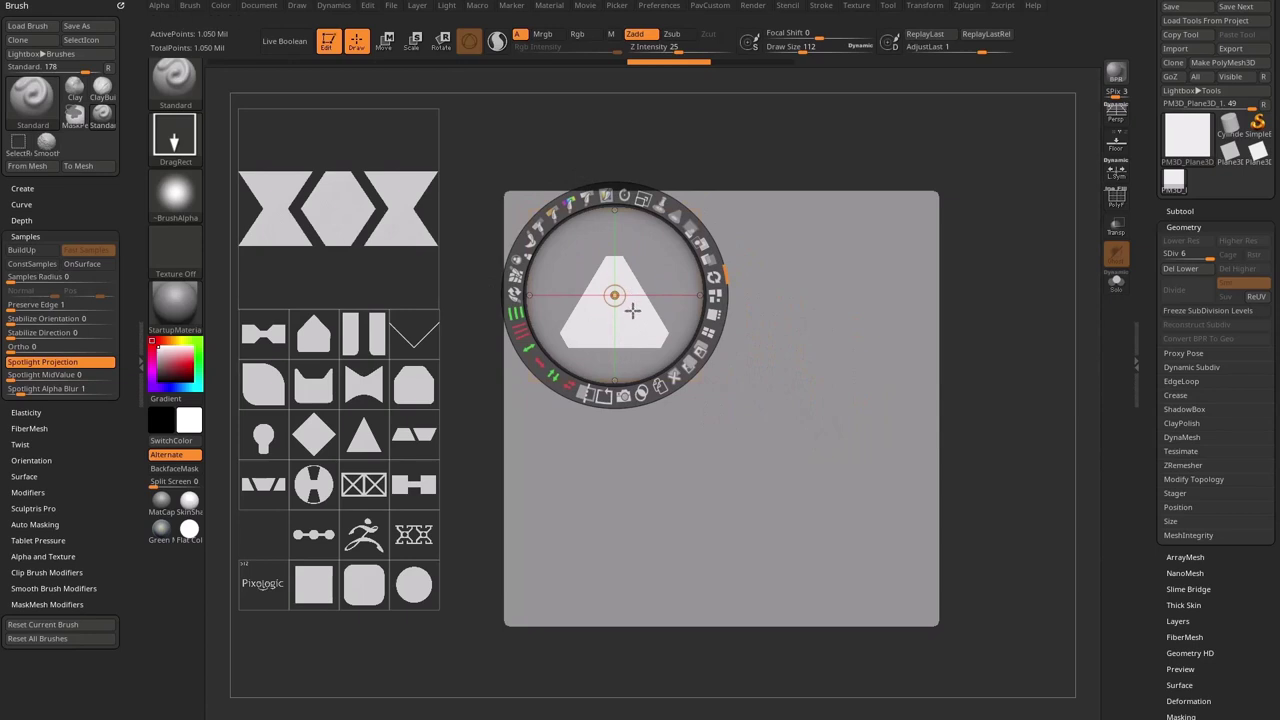
key(z)
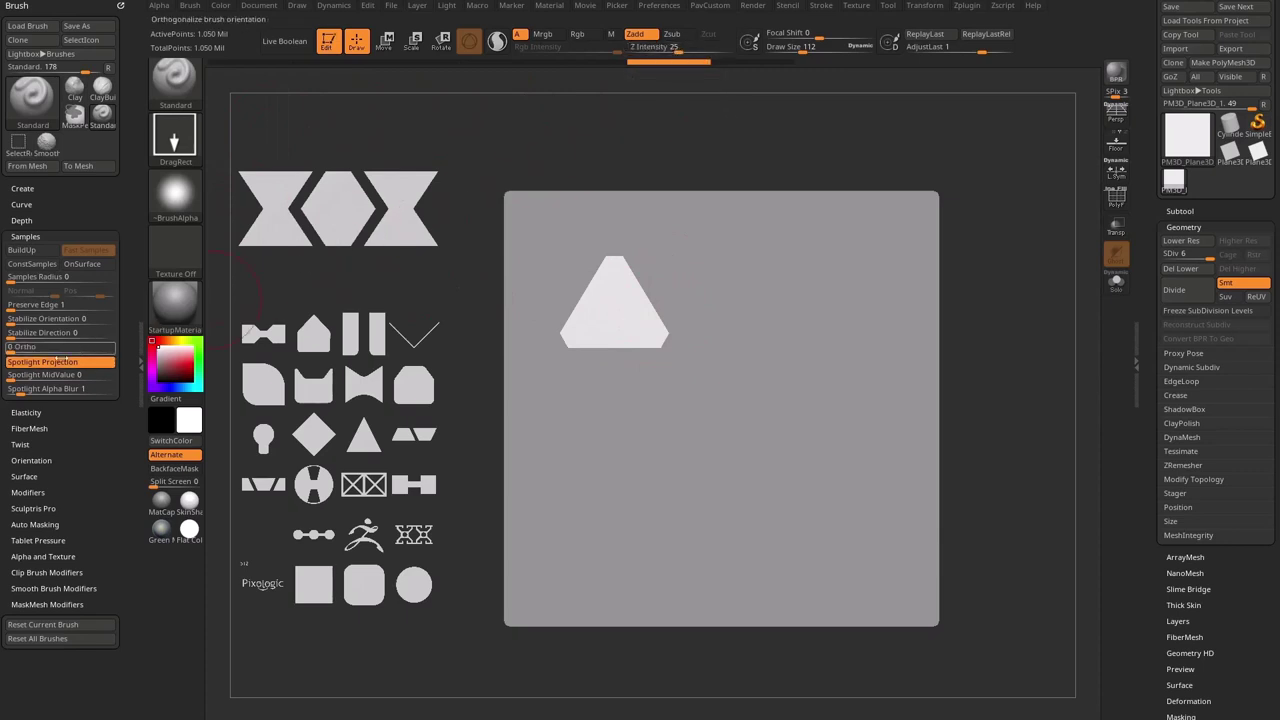
drag(615, 321, 785, 388)
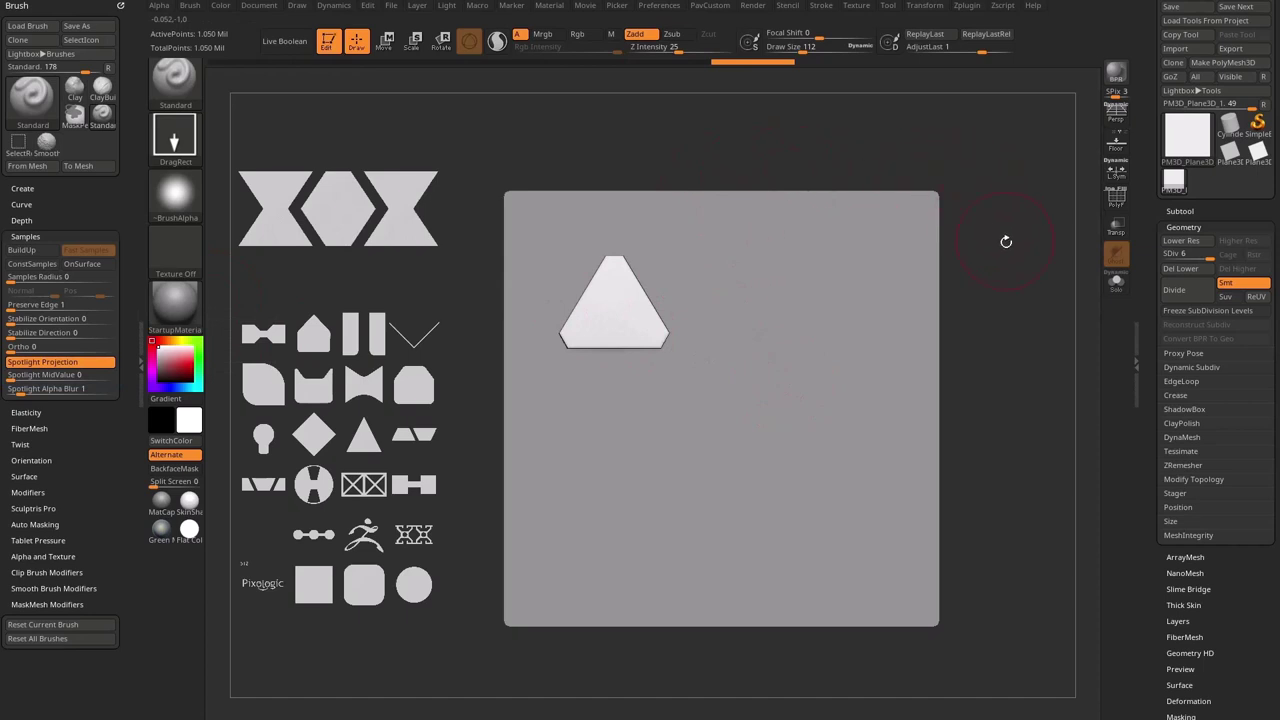
Step: Shift the plane sideways, set Spotlight MidValue to 50 and emboss a second triangle beside the first
drag(1006, 240, 886, 246)
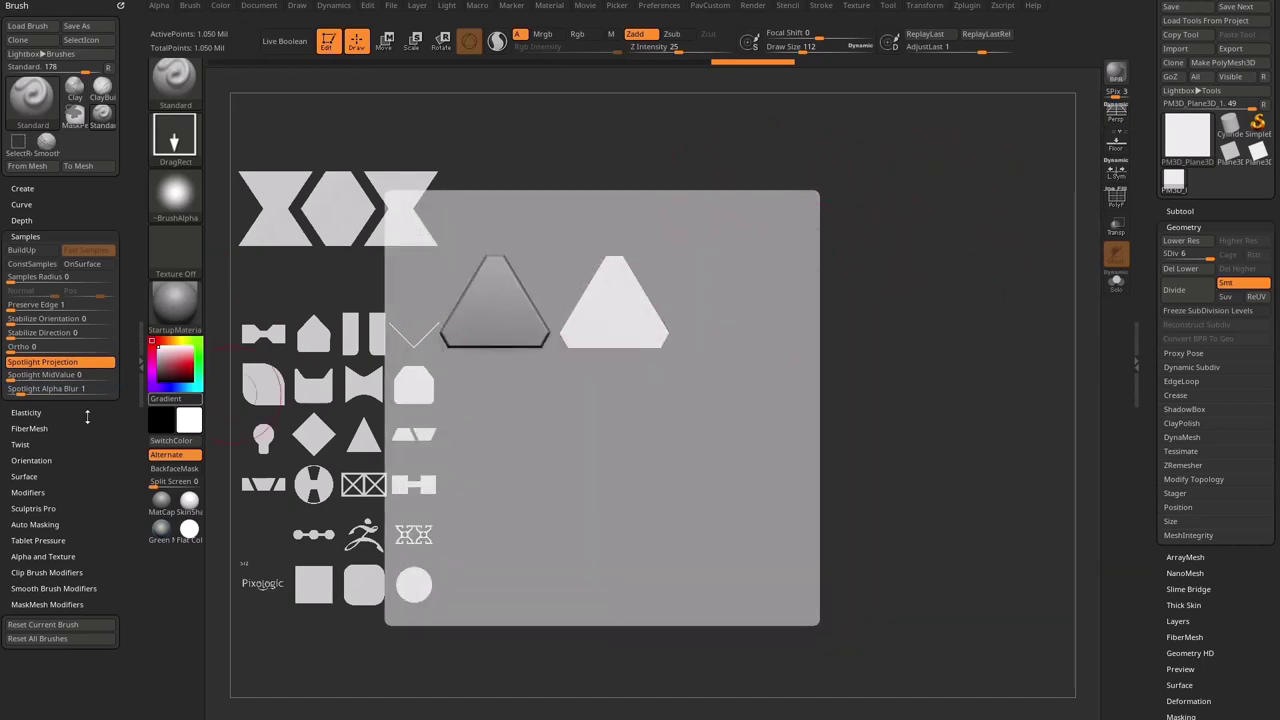
click(60, 376)
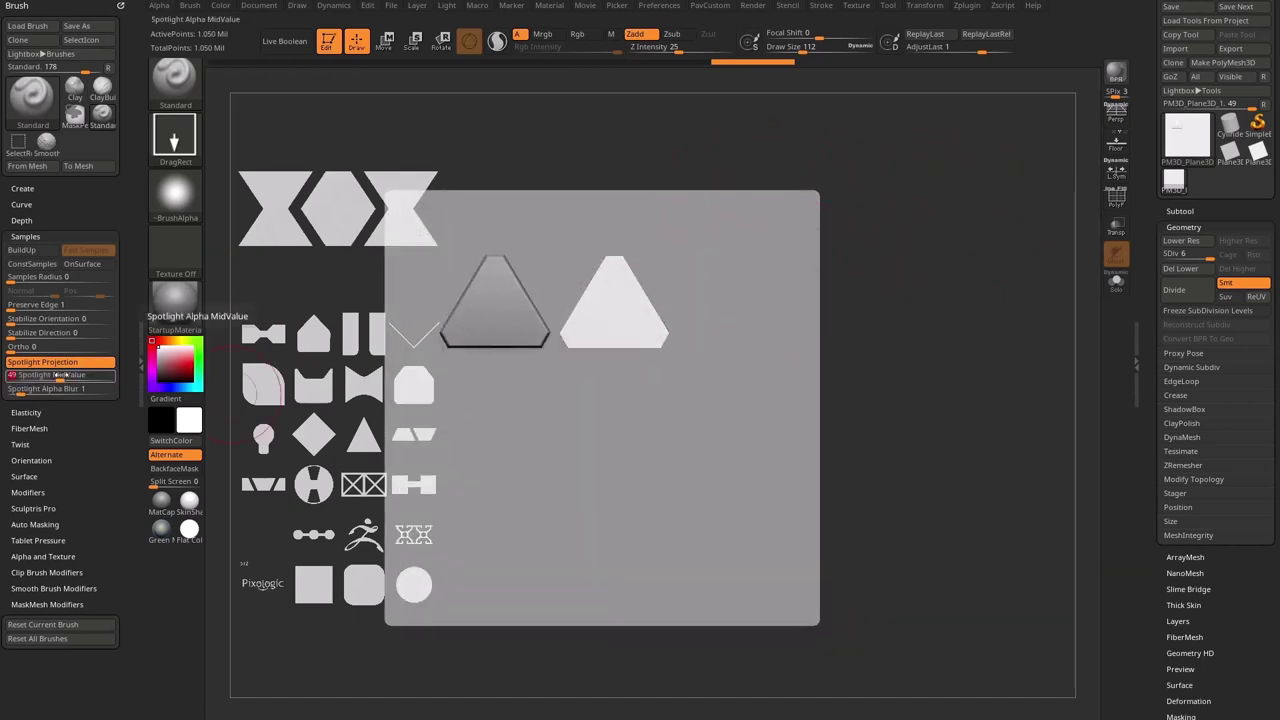
key(Return)
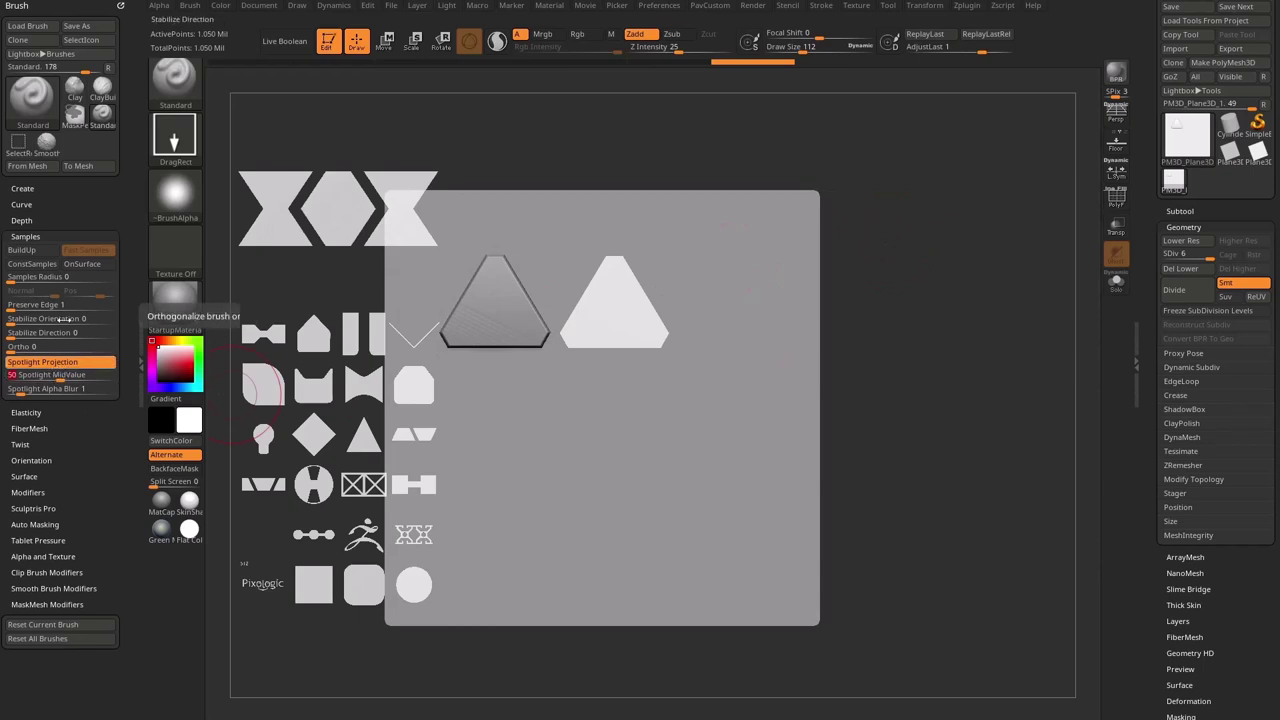
drag(606, 303, 860, 352)
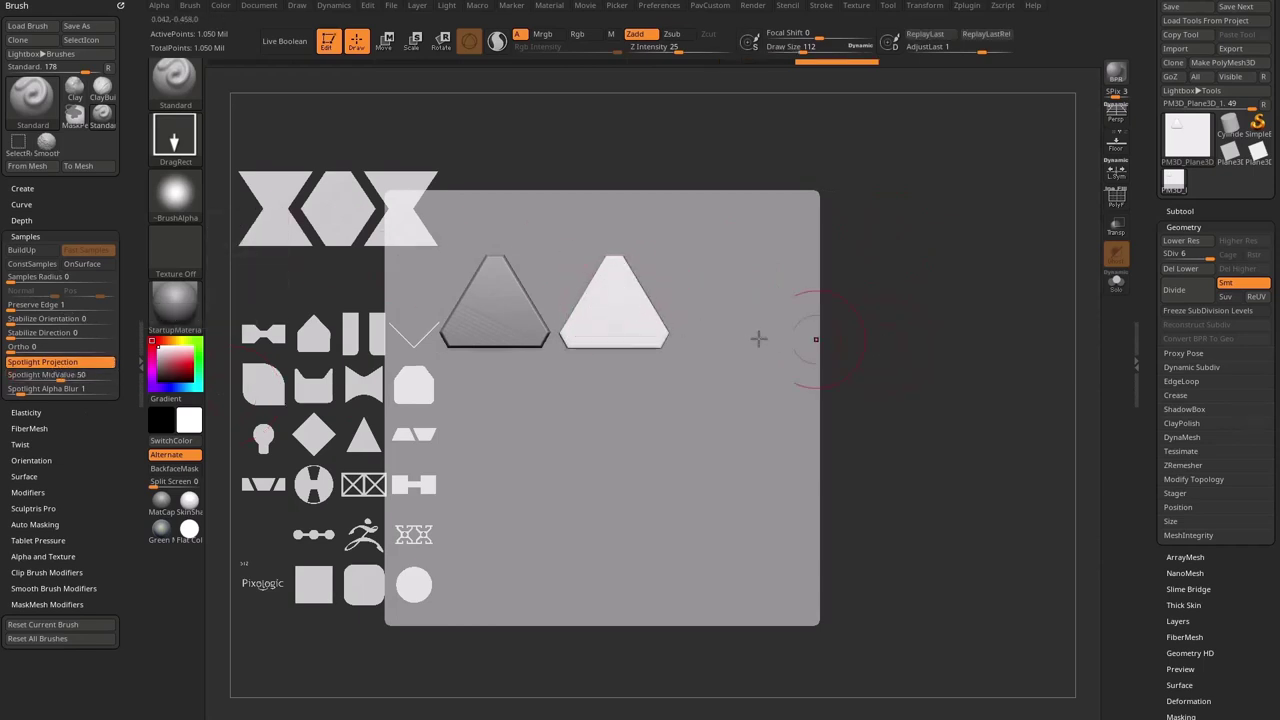
Step: Set Spotlight MidValue to 100 and reposition the plane for a third triangle embossed beside the other two
drag(91, 377, 117, 377)
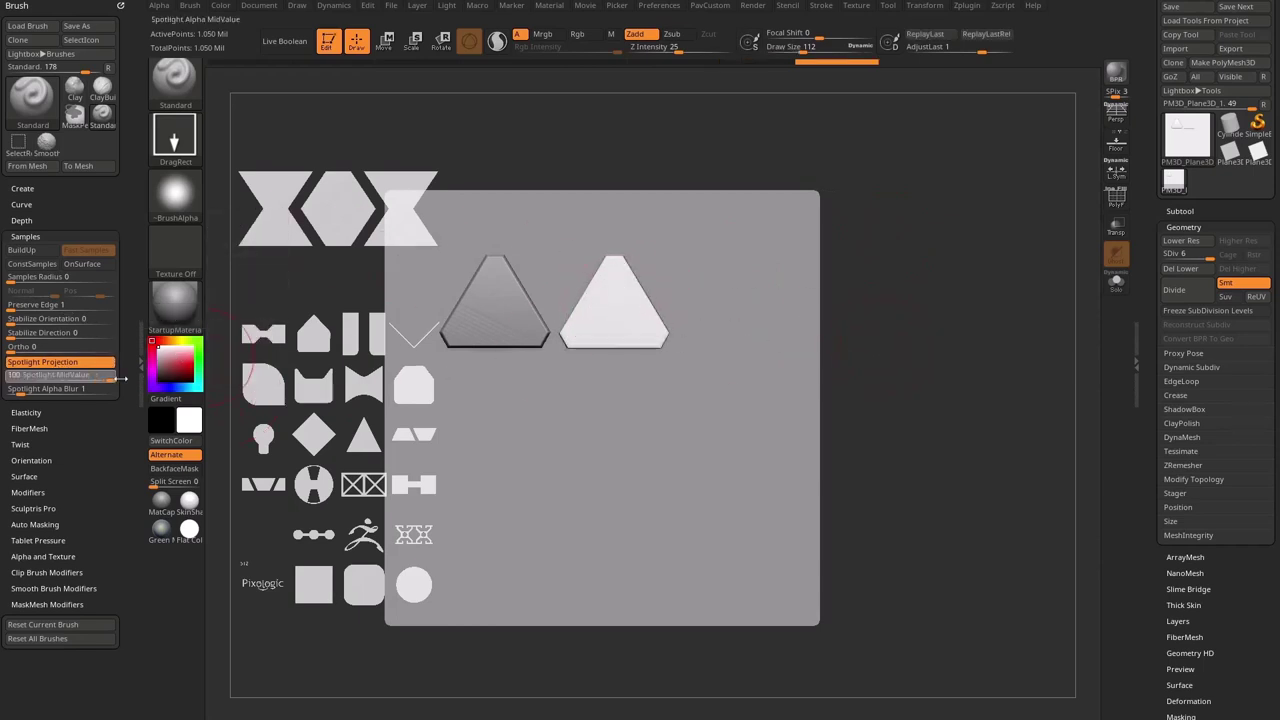
mouse_move(917, 286)
alt+mouse_down()
mouse_move(799, 286)
mouse_move(857, 280)
mouse_move(933, 316)
alt+mouse_up()
Step: Compare the relief of the three embossed triangles from several angles with the Spotlight images hidden, and return to the front view
key(shift+z)
mouse_move(919, 360)
mouse_down()
mouse_move(920, 234)
mouse_move(923, 268)
mouse_up()
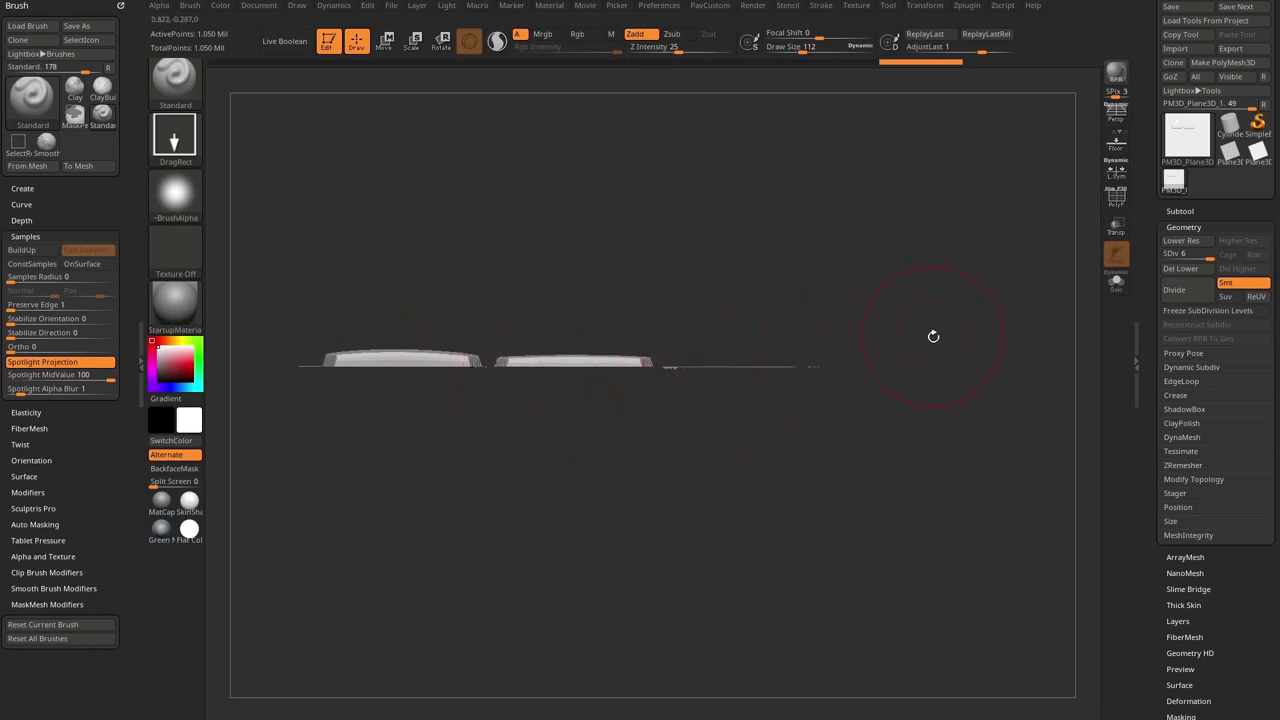
mouse_move(922, 301)
mouse_down()
mouse_move(923, 254)
mouse_move(932, 316)
mouse_up()
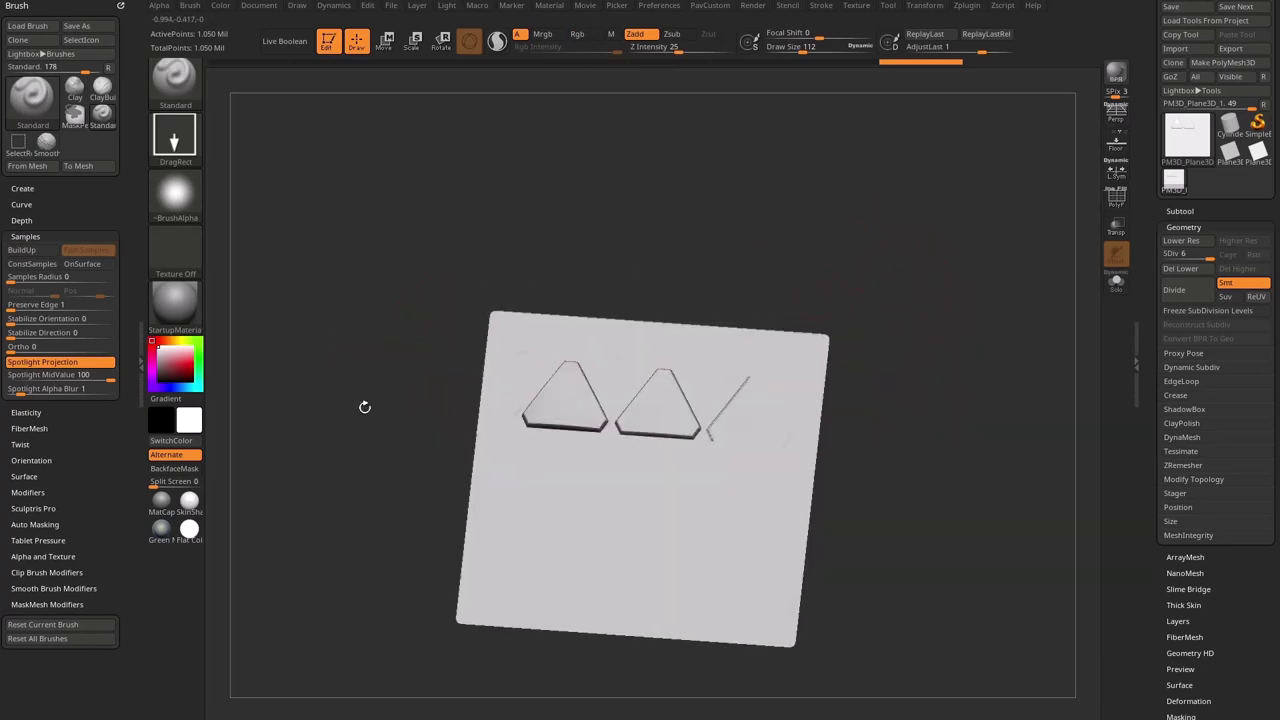
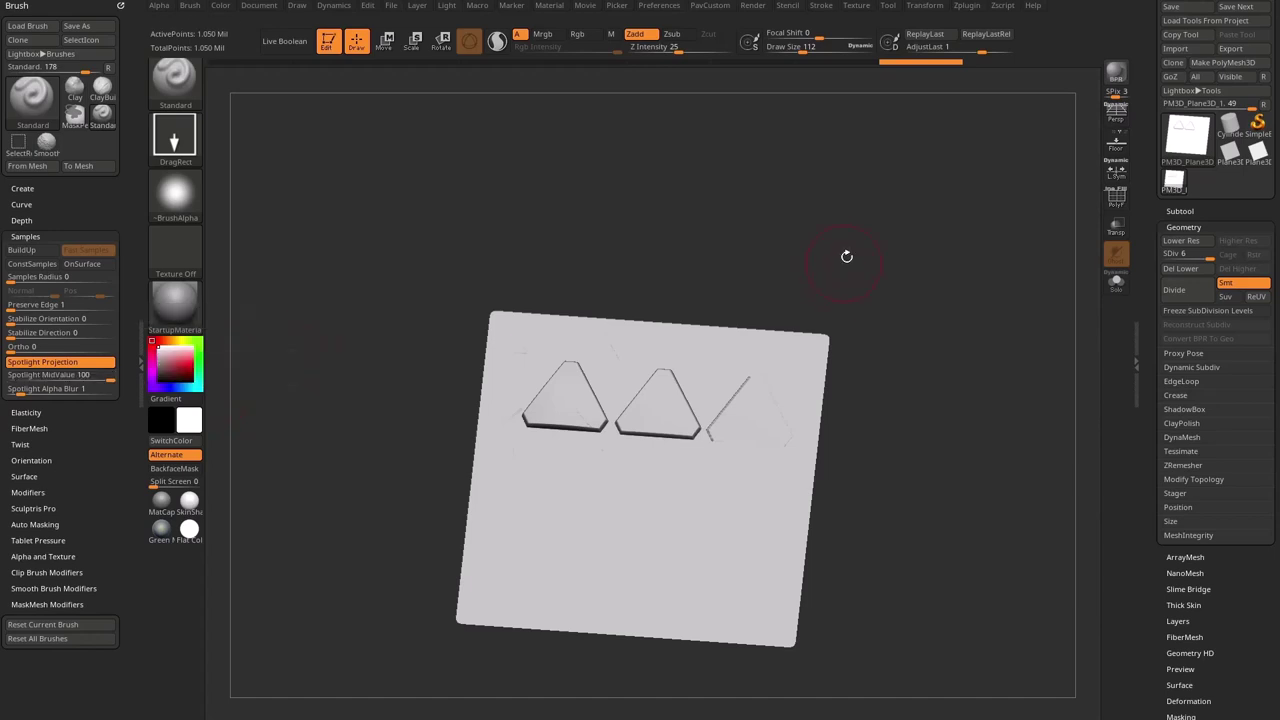
shift+drag(871, 231, 964, 313)
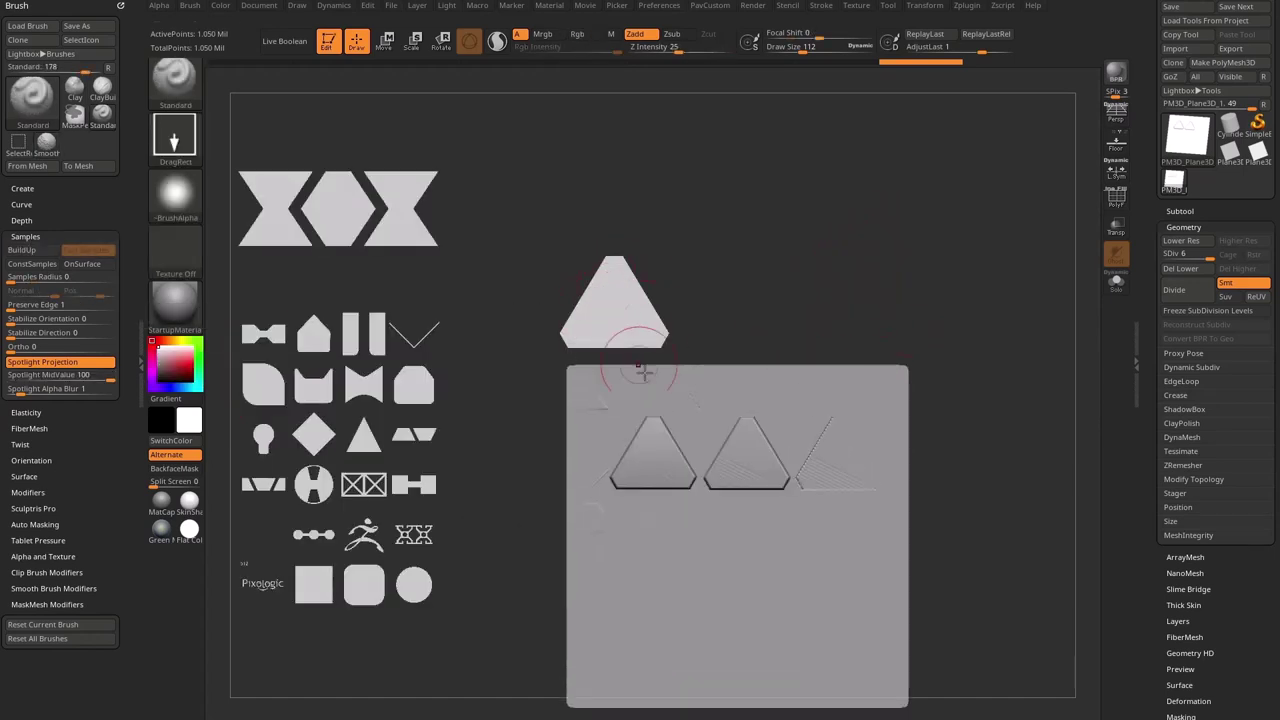
Step: Undo all three triangle embossings and move the blank plane away from the Spotlight shape grid
key(z)
key(ctrl)
key(ctrl+z)
key(ctrl+z)
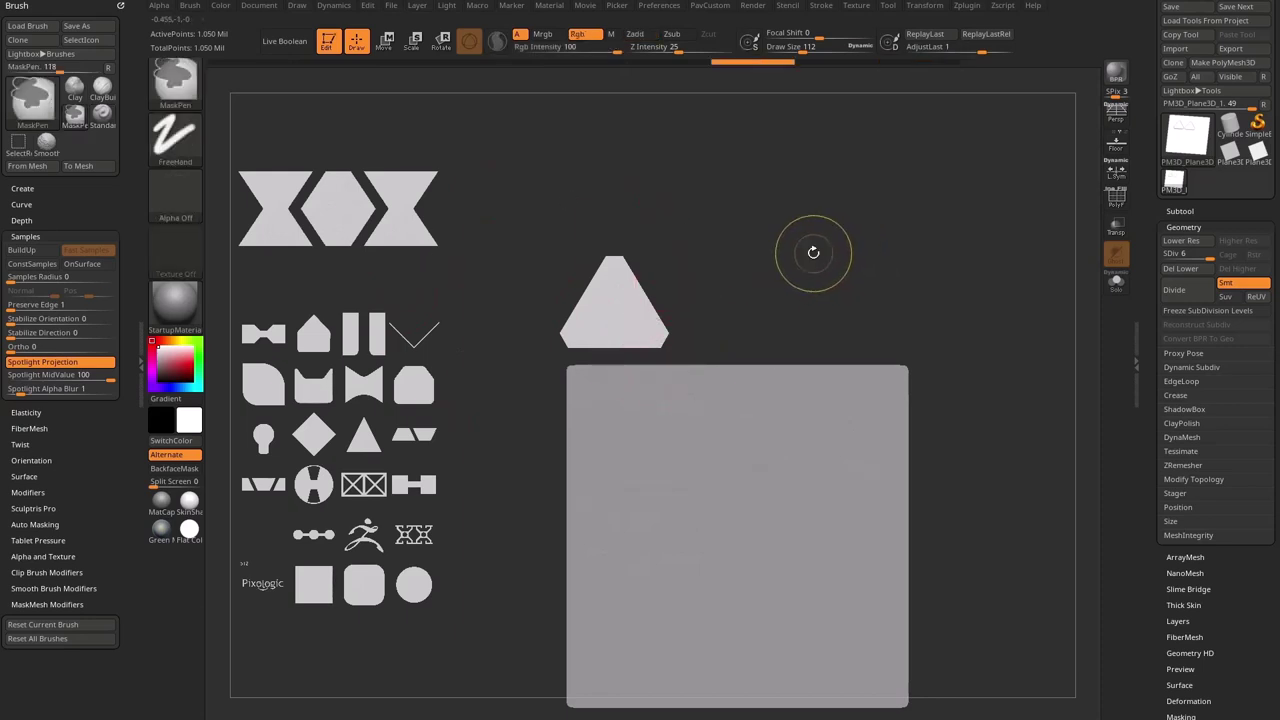
alt+drag(852, 278, 930, 234)
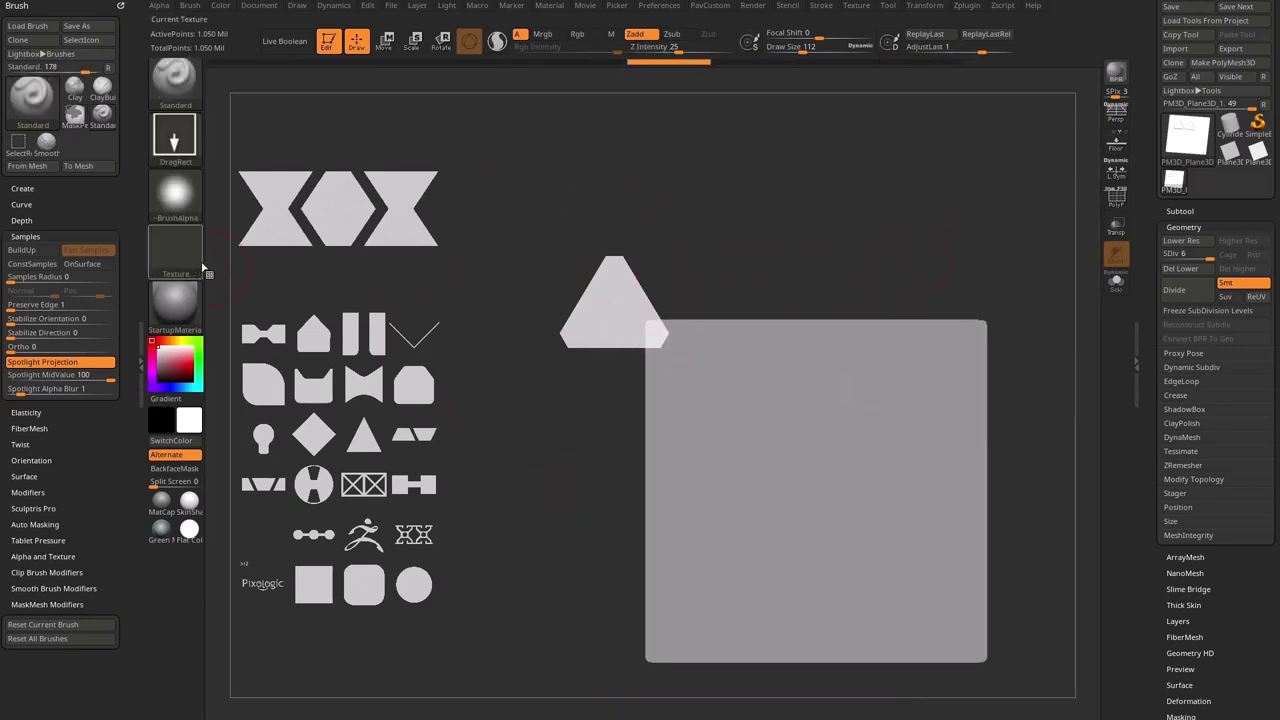
Step: Set the Standard brush's alpha to Alpha 06
click(179, 199)
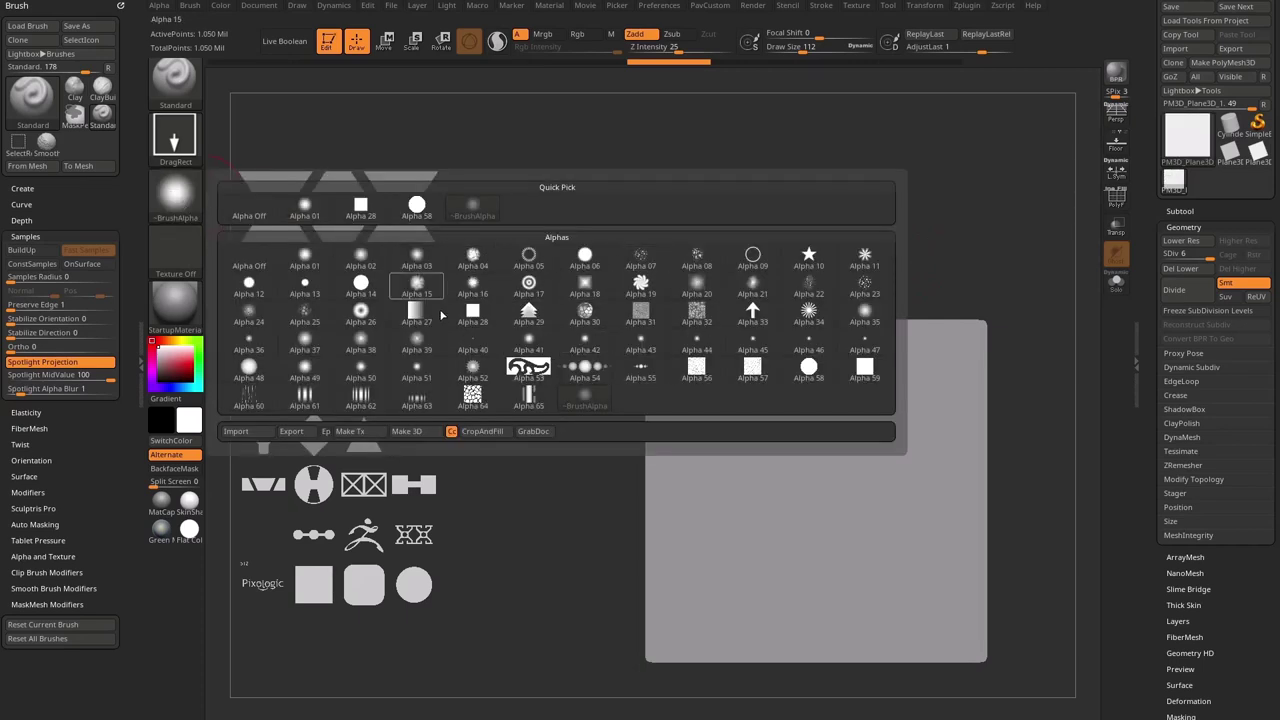
mouse_move(504, 357)
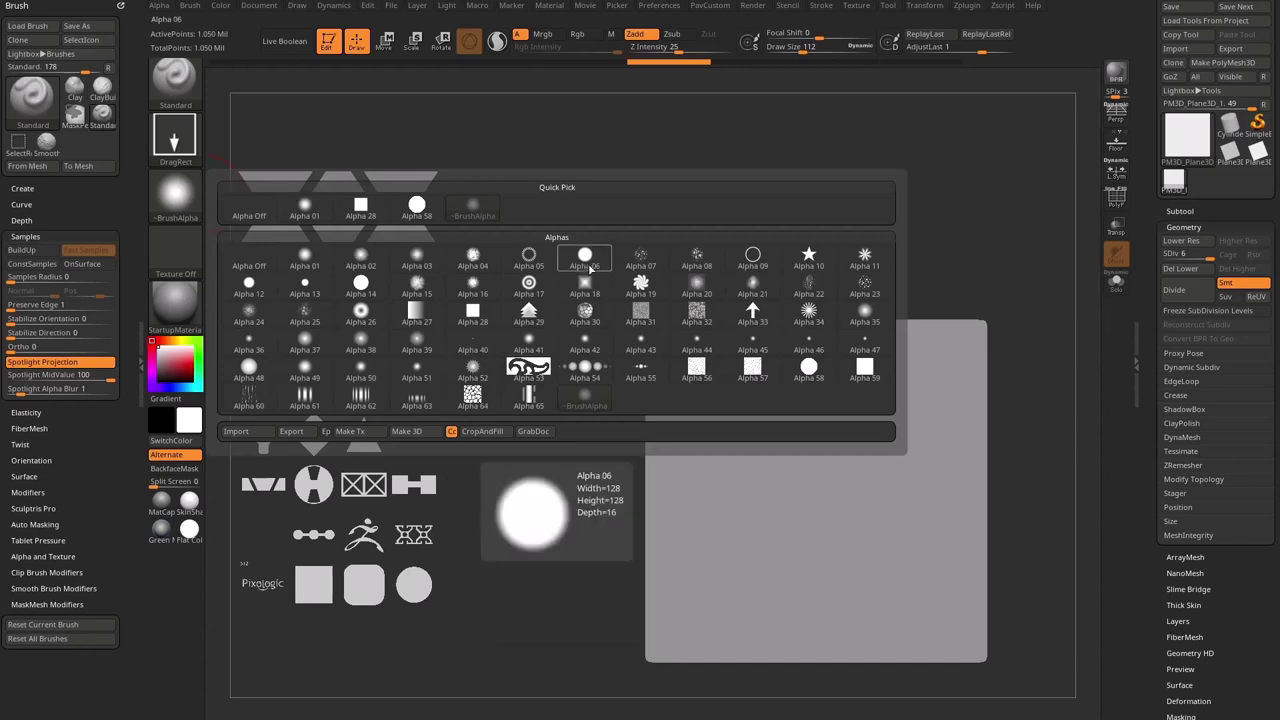
click(588, 260)
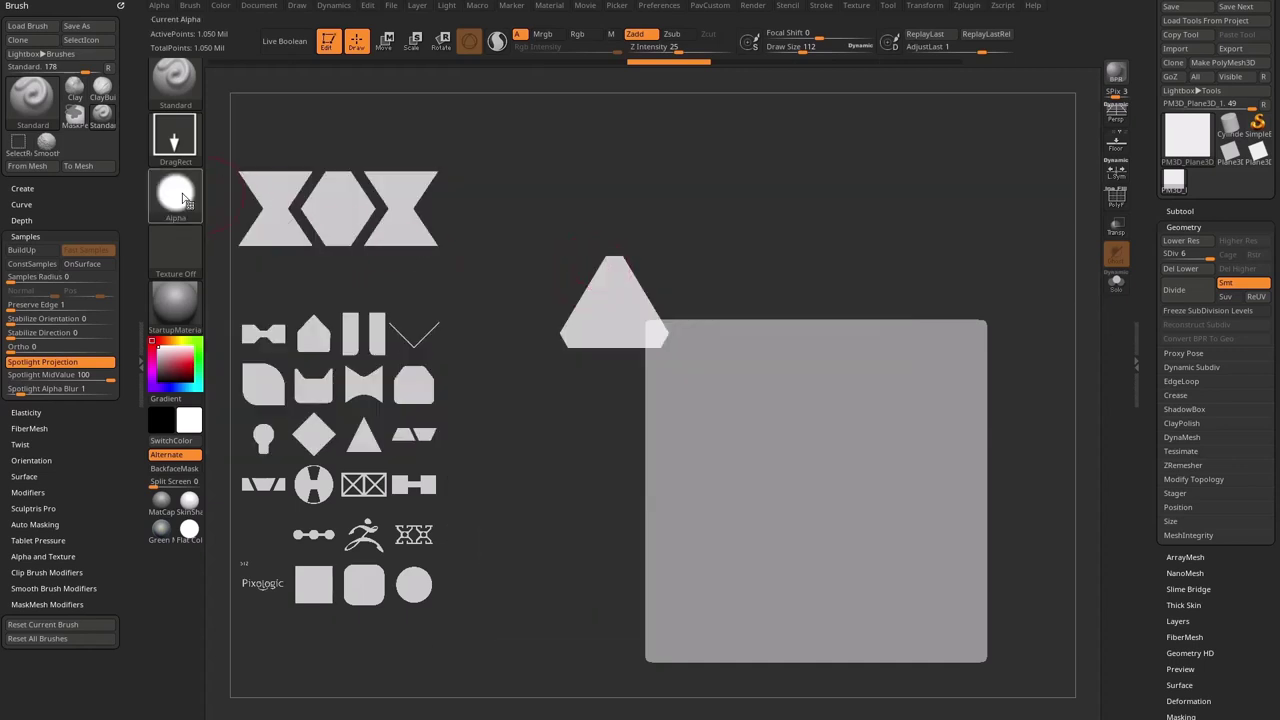
mouse_move(192, 190)
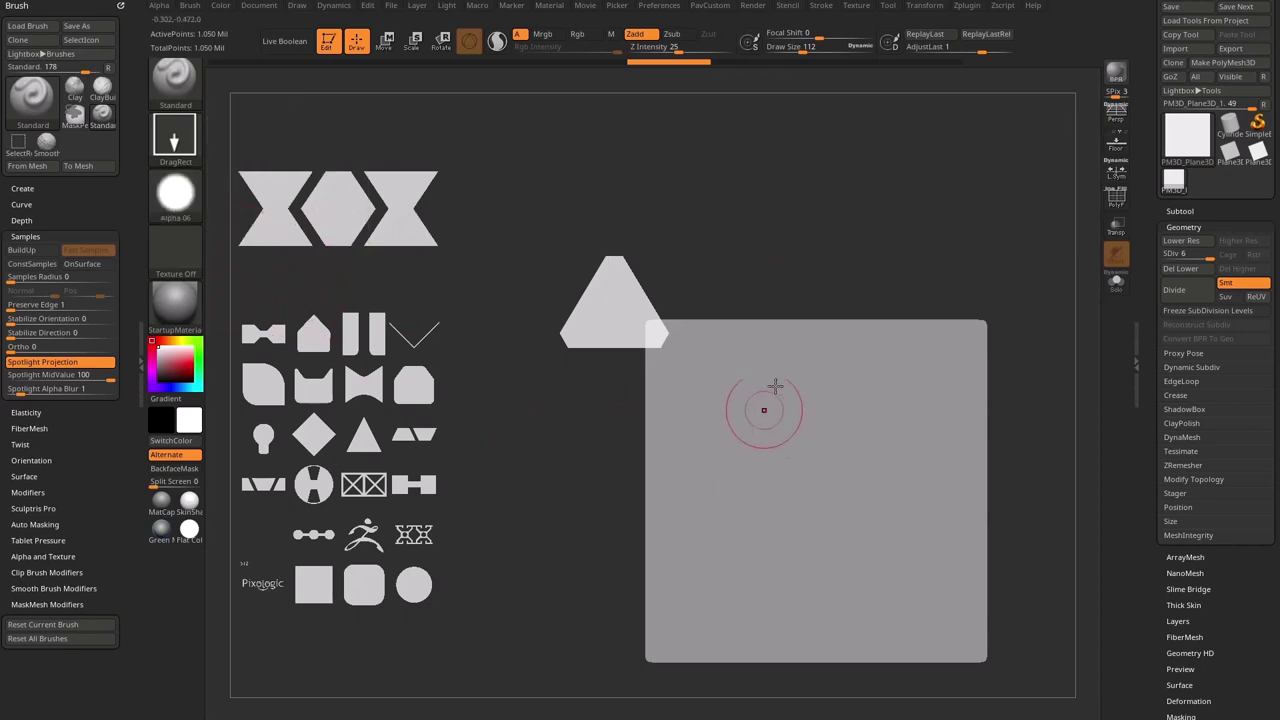
Step: Browse the alpha options and try the Add To Spotlight command with no texture selected
click(178, 196)
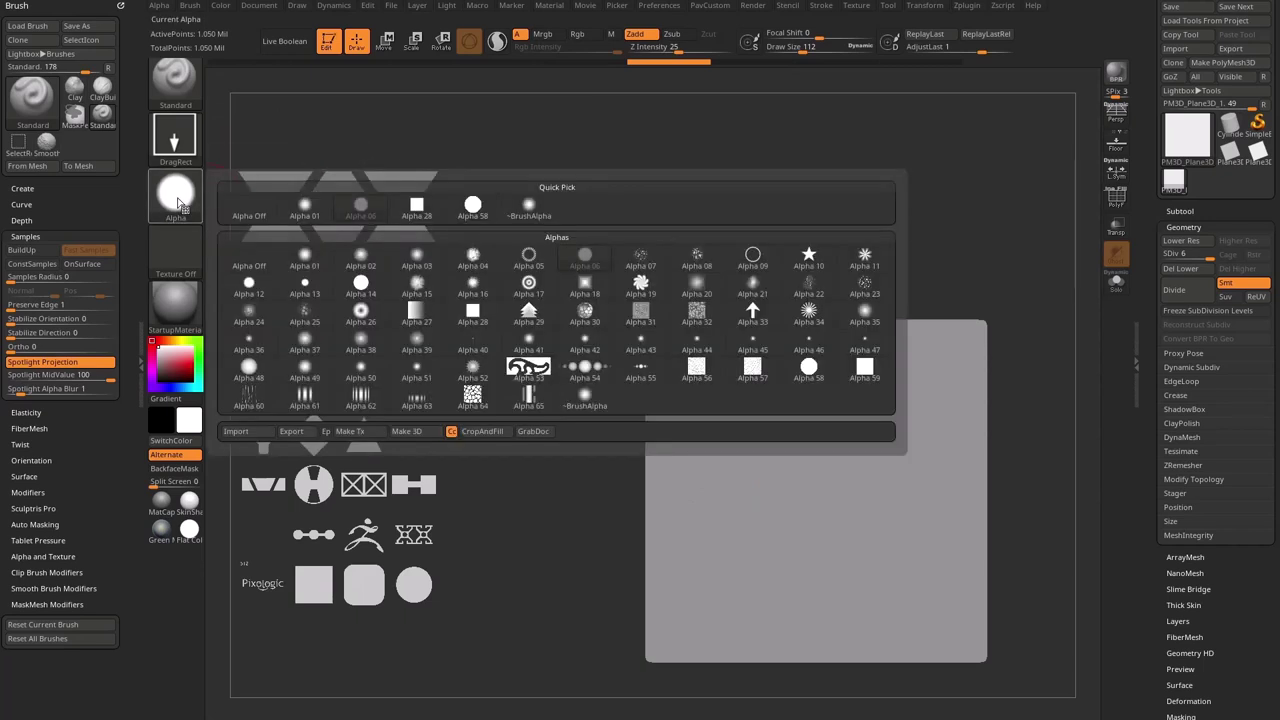
click(164, 11)
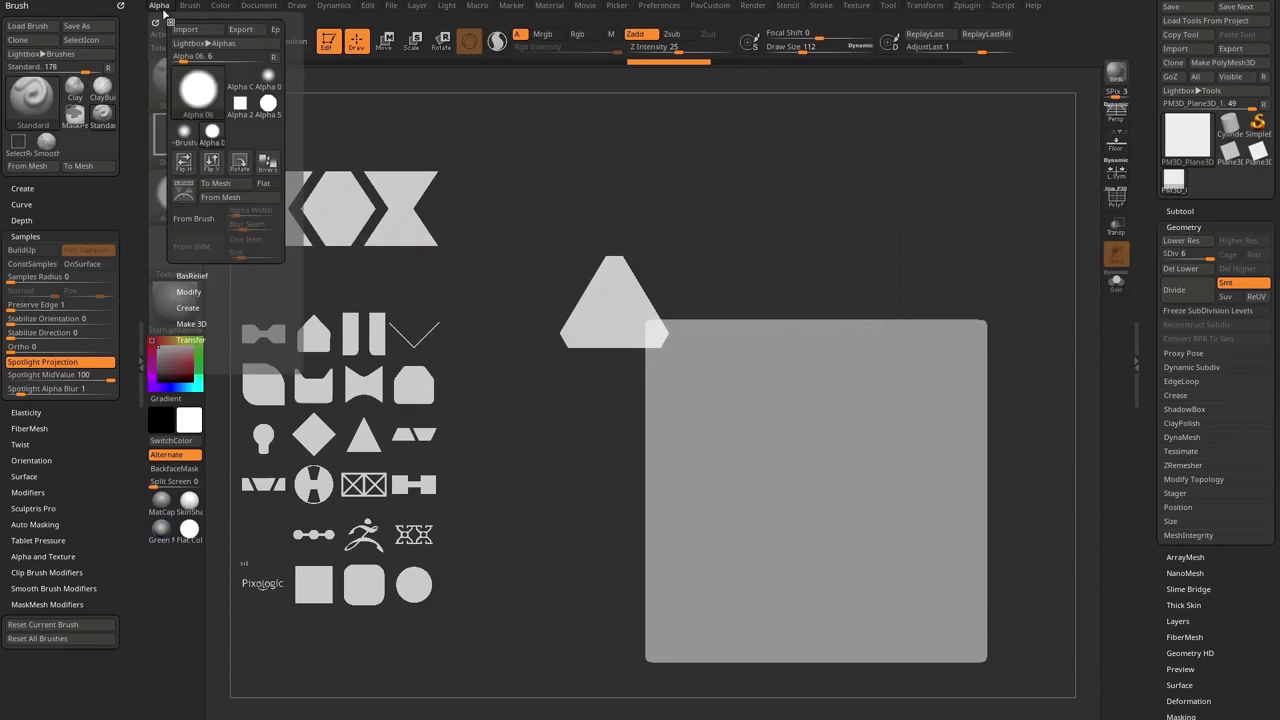
click(856, 6)
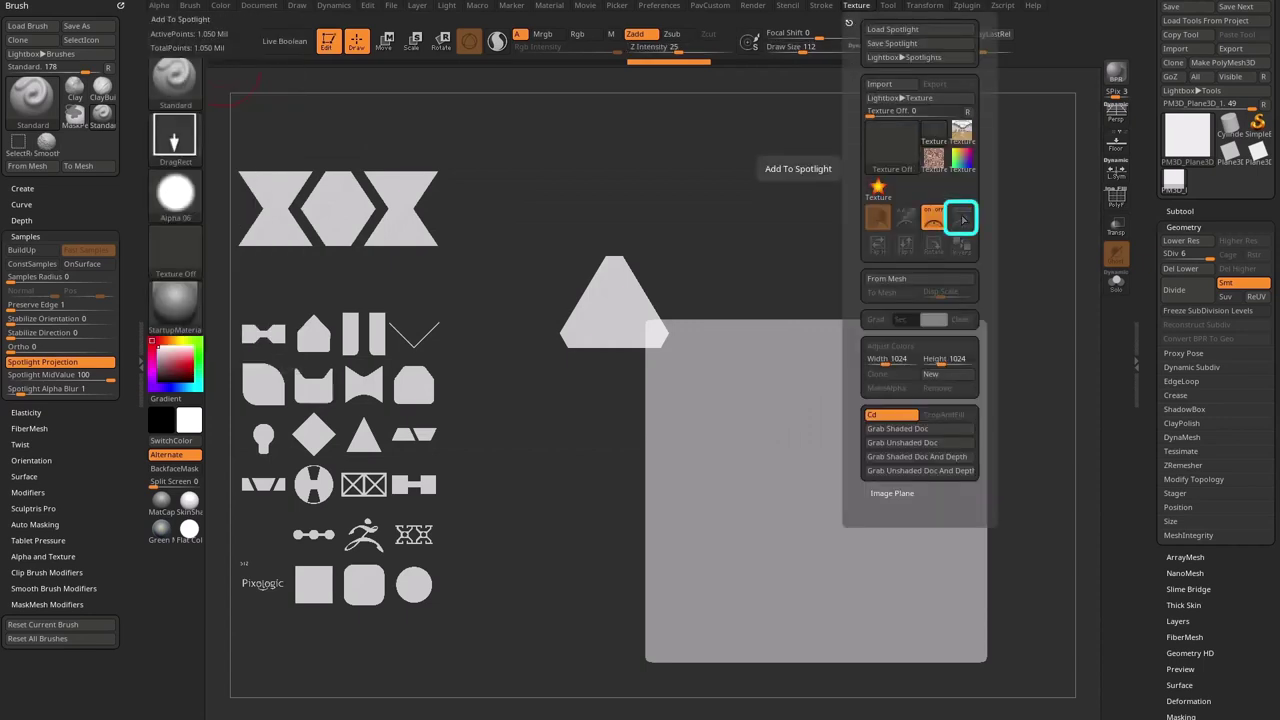
click(963, 221)
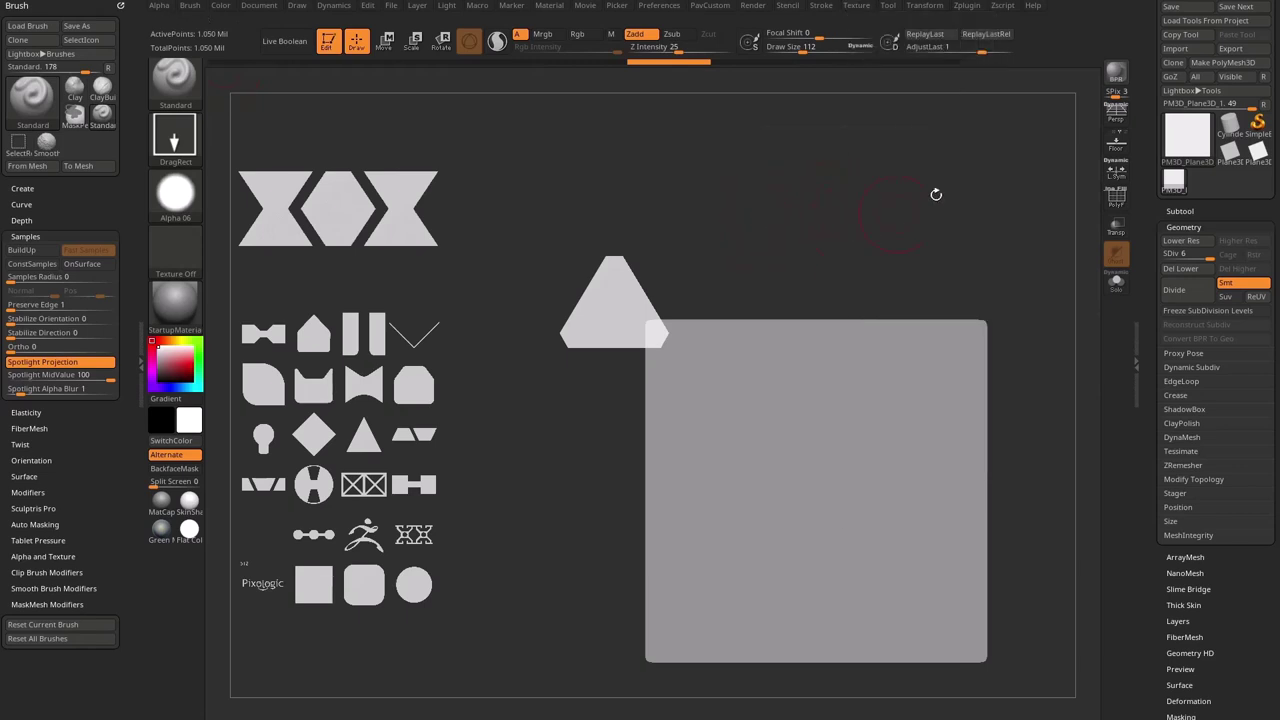
Step: Add Texture 10, the concentric rings, to Spotlight and move it to the free area below the large triangle
click(858, 6)
click(891, 143)
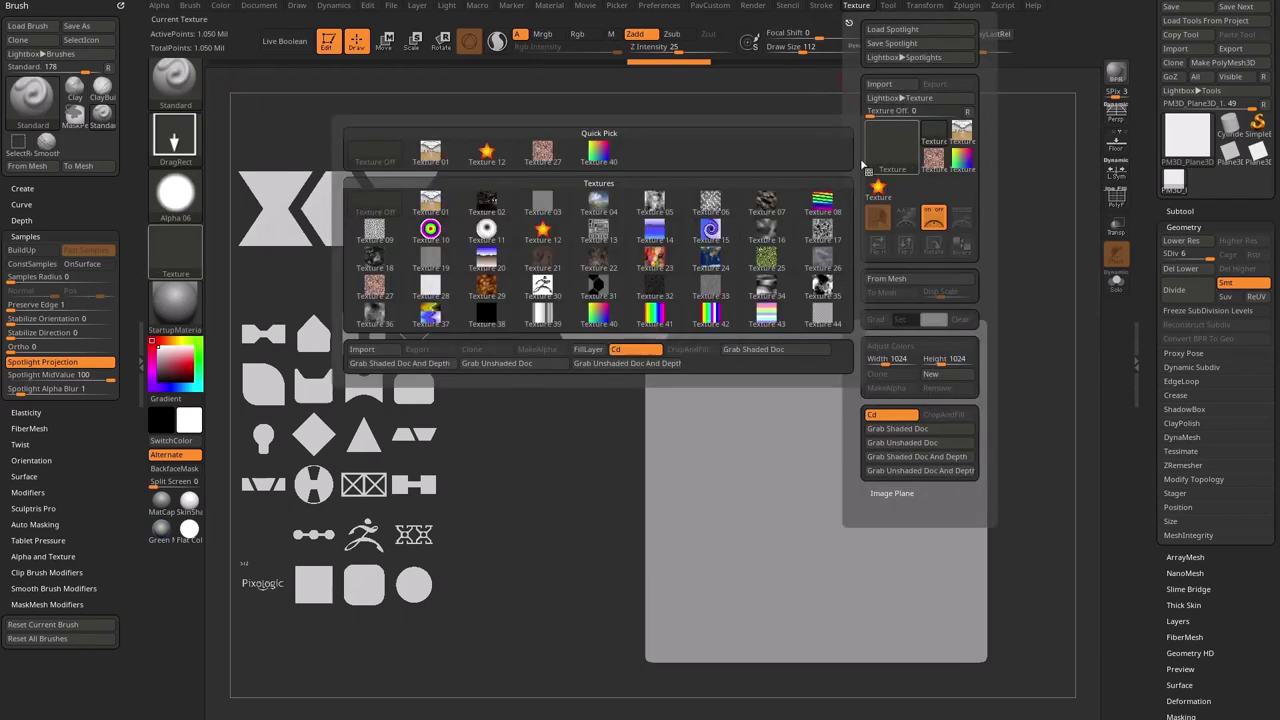
click(430, 232)
click(856, 7)
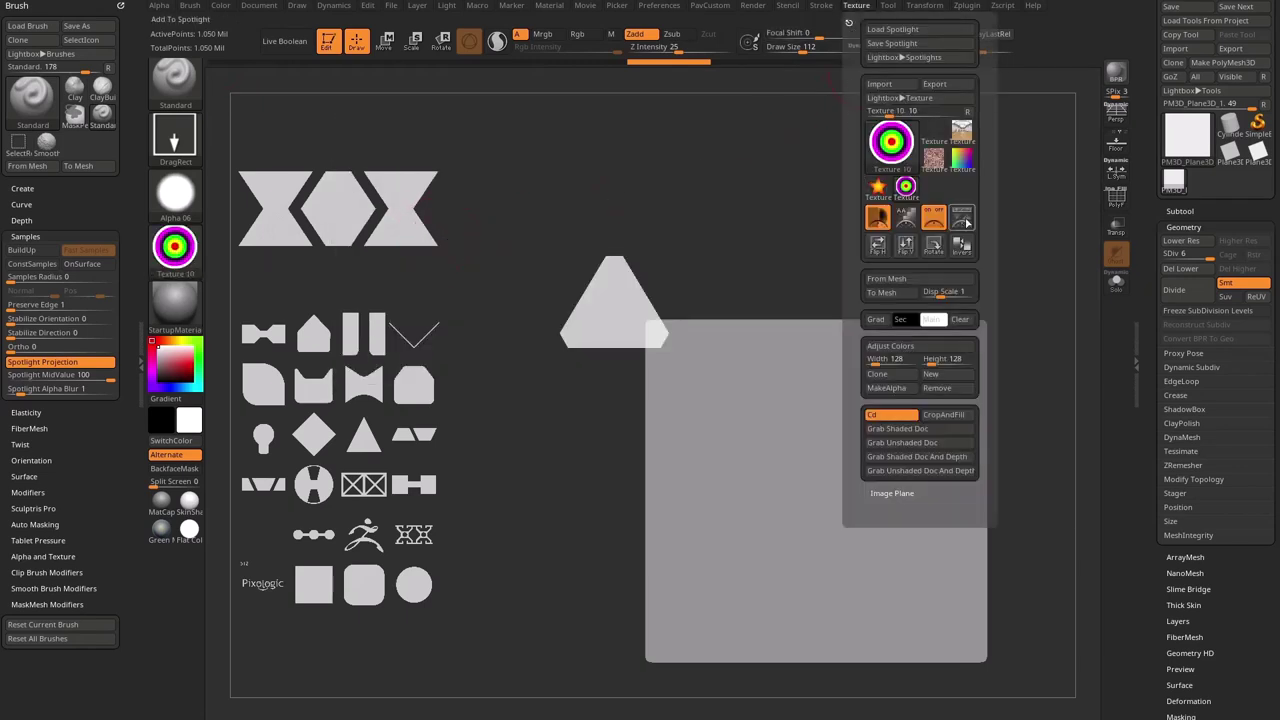
click(966, 220)
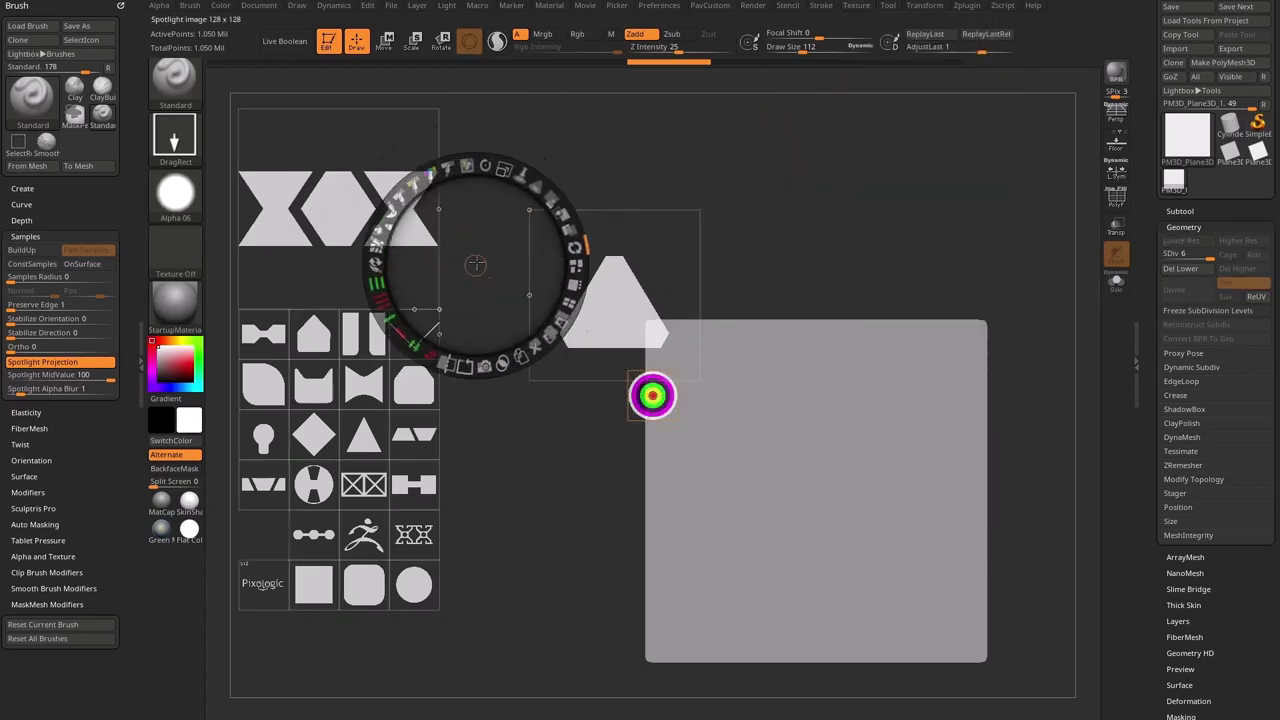
drag(566, 363, 574, 394)
drag(584, 400, 518, 437)
Step: Browse the Spotlight, Alpha and Texture collections in Lightbox and close it again
click(860, 7)
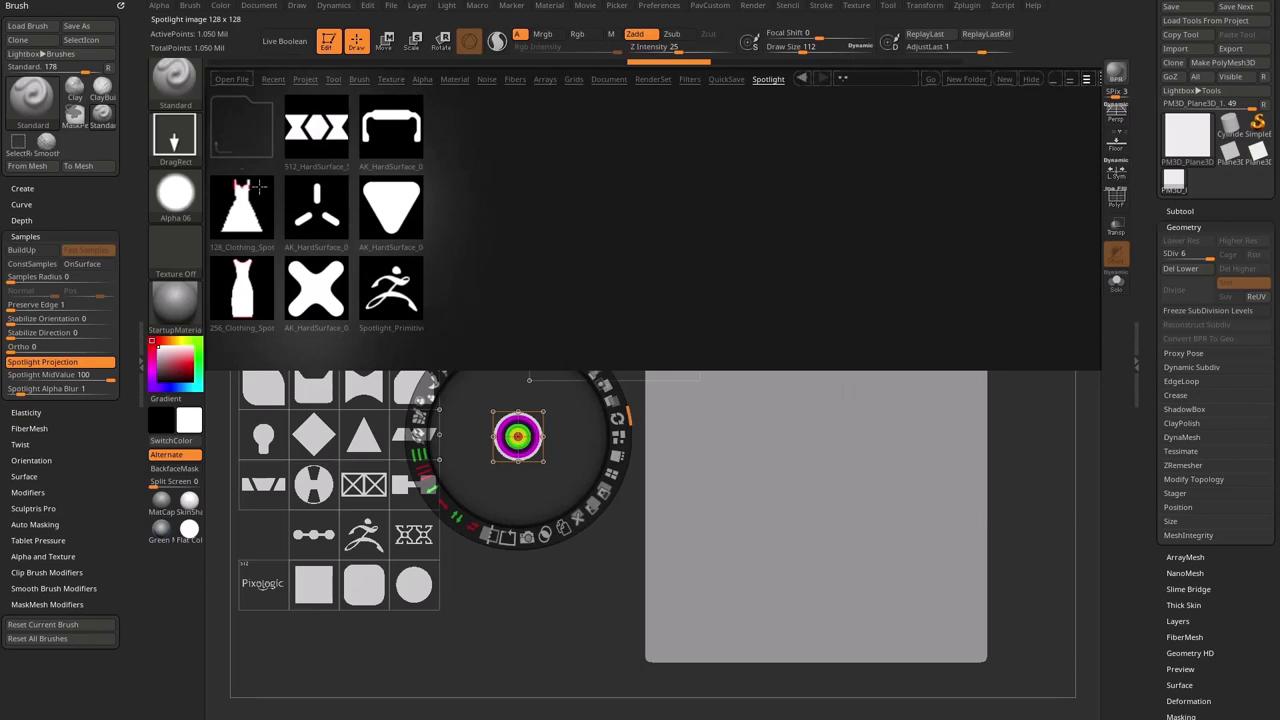
click(422, 79)
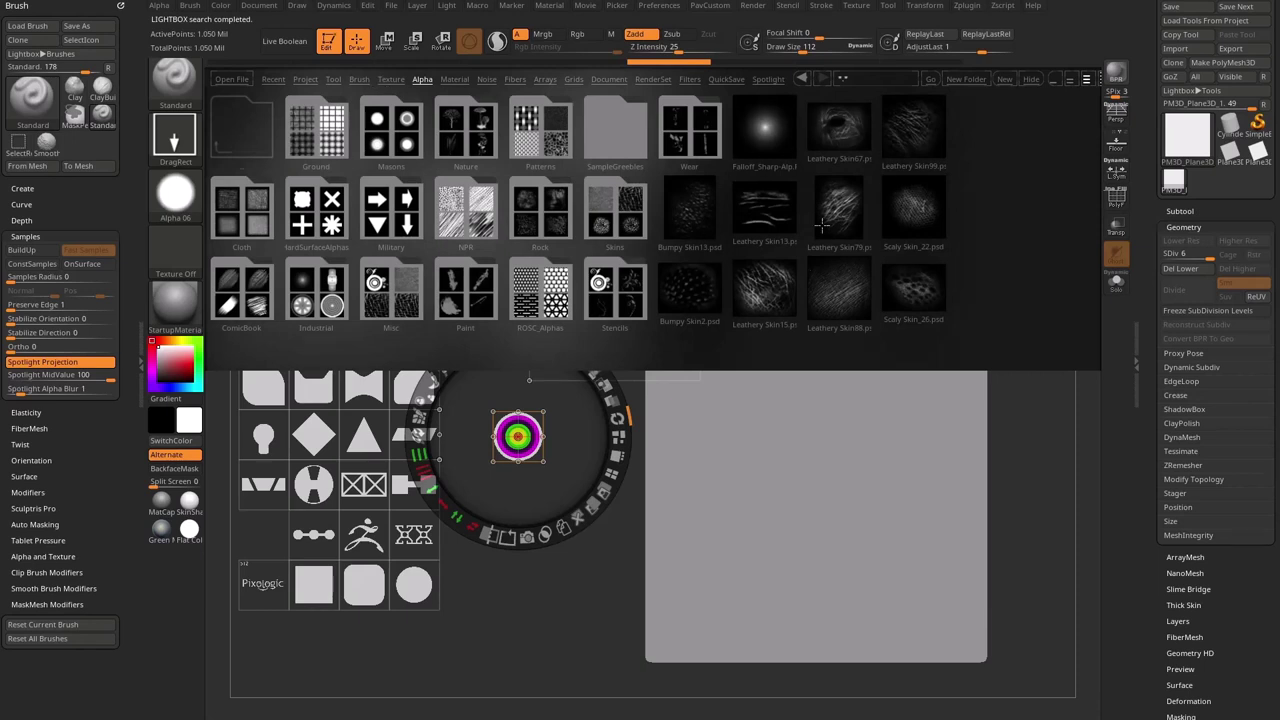
click(389, 80)
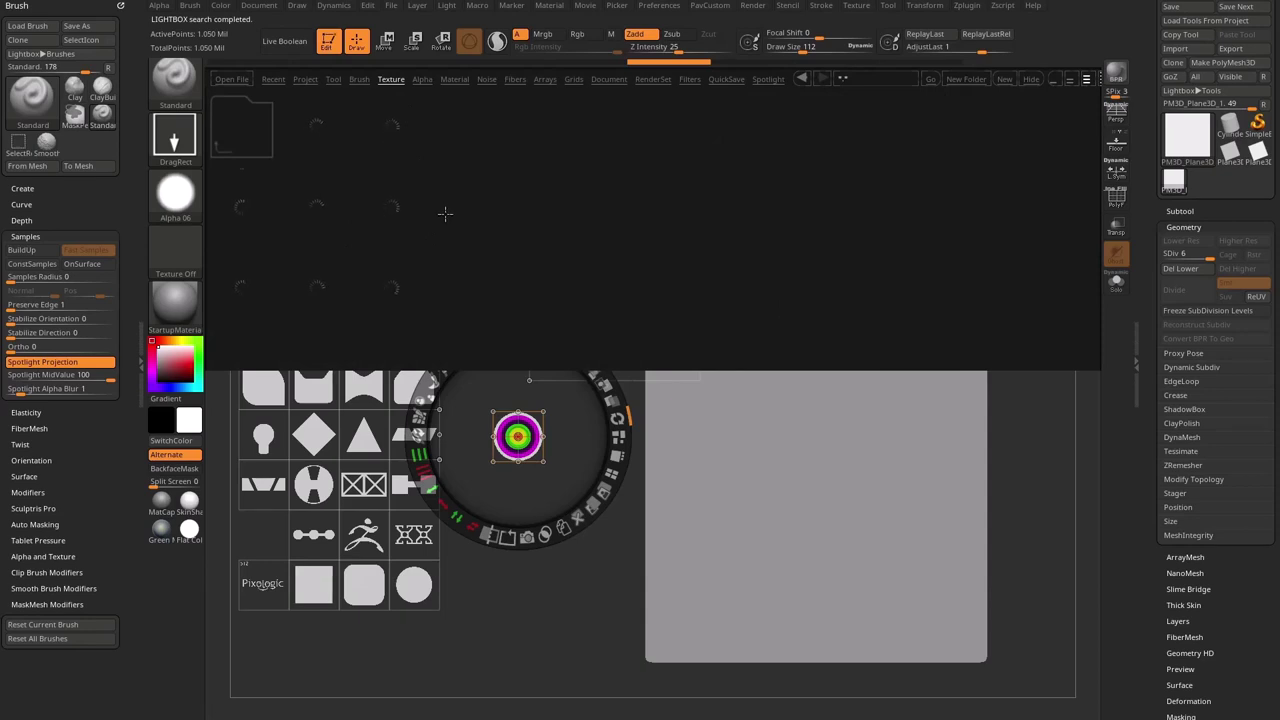
key(comma)
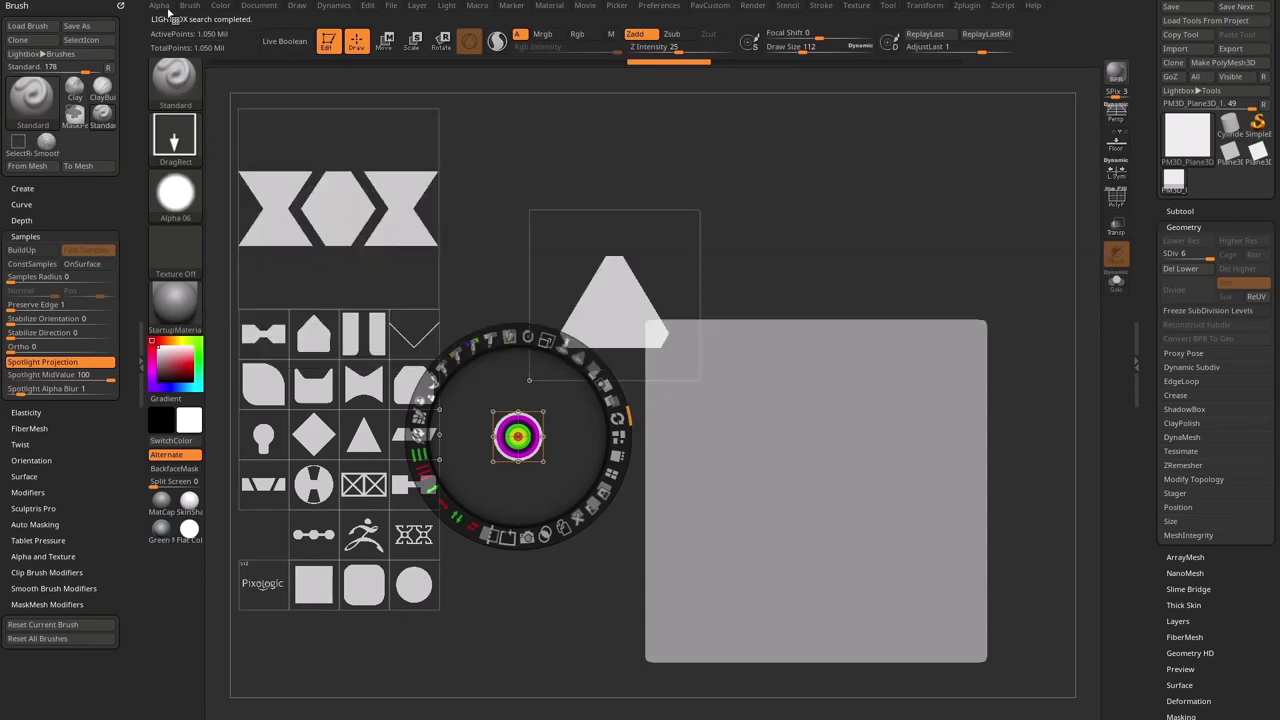
Step: Add the Alpha 06 circle to Spotlight and move it clear of the other images above the plane
click(160, 8)
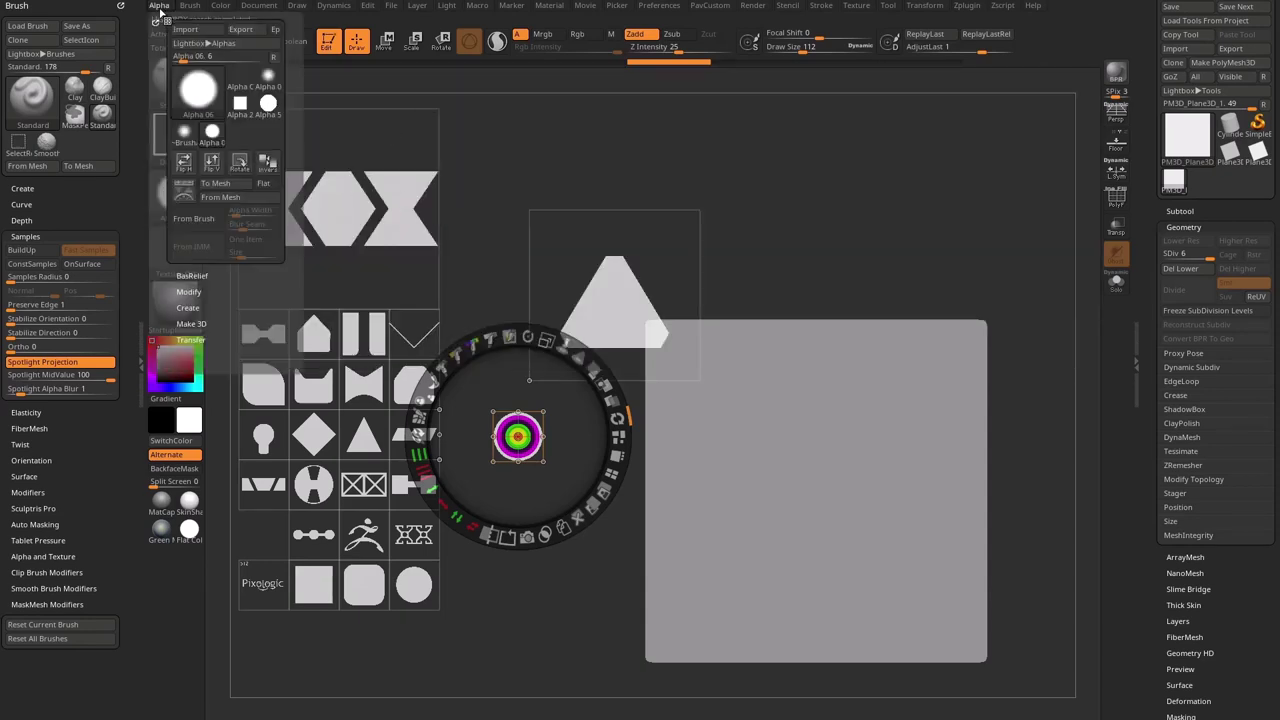
click(183, 195)
drag(718, 438, 960, 314)
drag(587, 331, 704, 328)
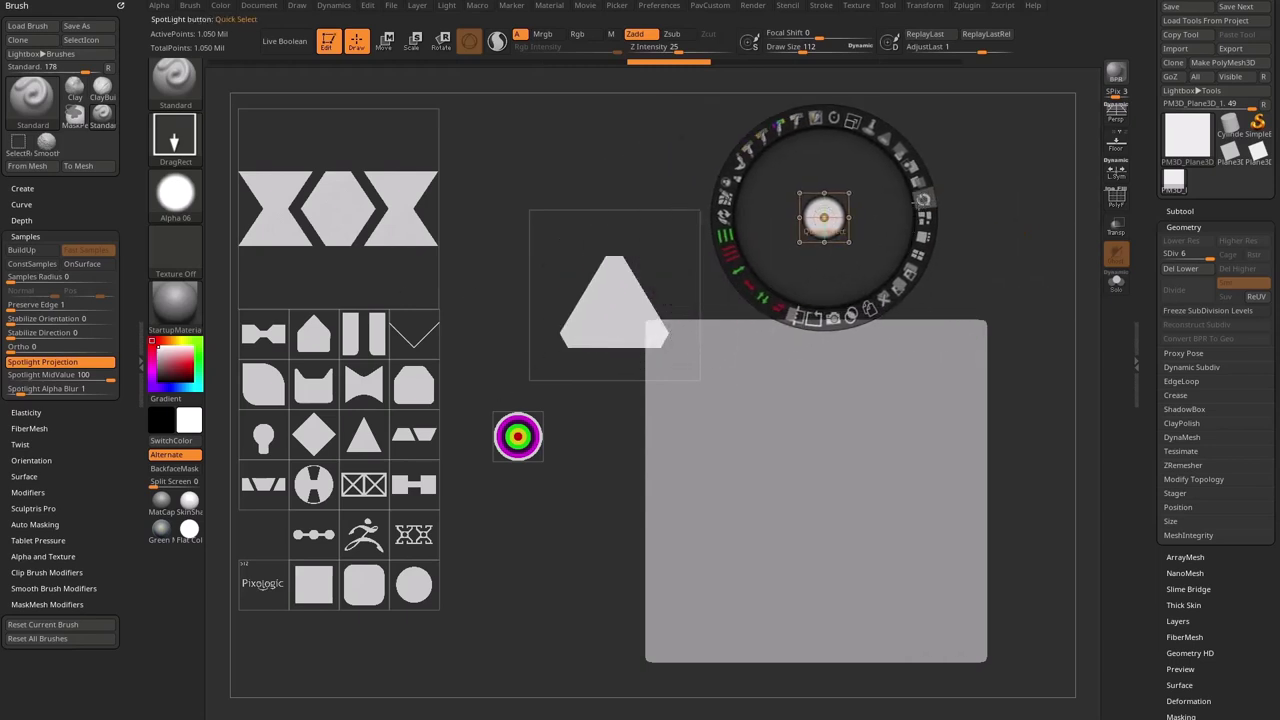
drag(838, 204, 938, 245)
Step: Move the large triangle and the concentric-ring texture onto the shape grid, away from the plane
drag(624, 296, 353, 299)
drag(525, 431, 372, 402)
drag(467, 440, 333, 418)
Step: Place the Alpha 06 circle over the plane's upper-left corner area and exit Spotlight editing
drag(930, 258, 803, 258)
click(795, 254)
drag(994, 282, 973, 261)
drag(759, 233, 694, 354)
drag(986, 270, 919, 225)
key(z)
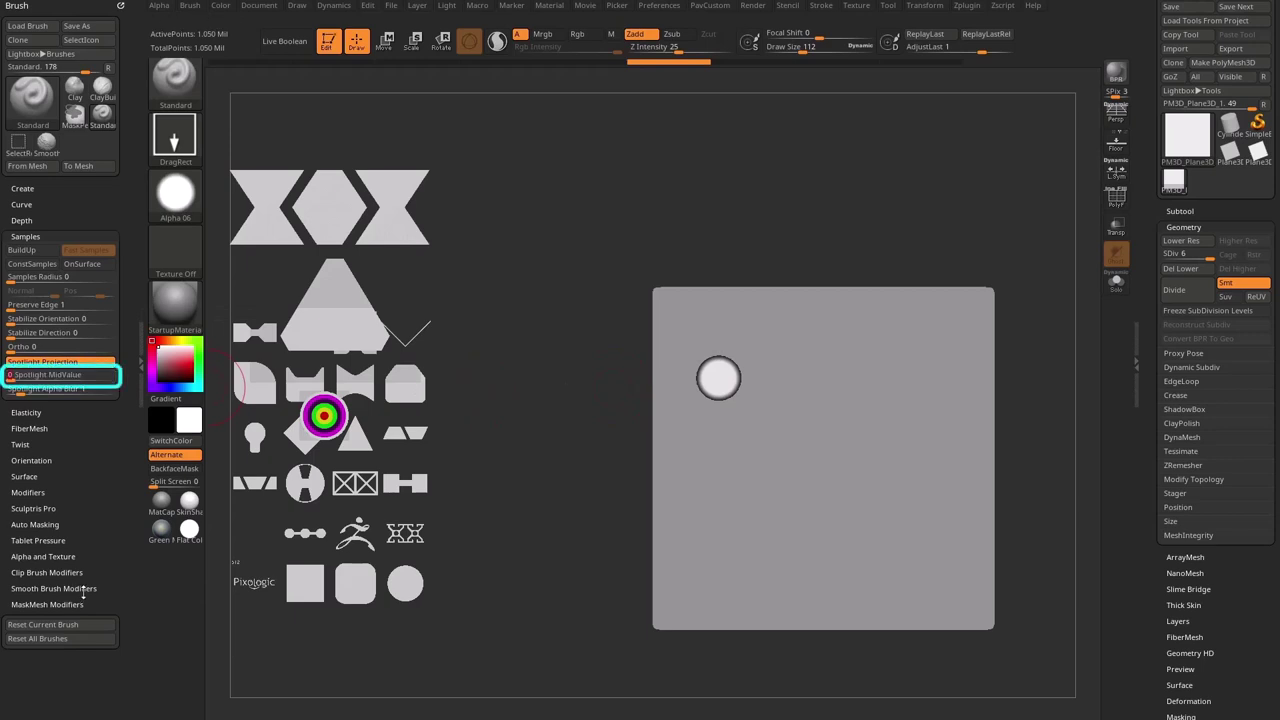
Step: Emboss the circle on the plane with Spotlight MidValue 0 and again with 50, shifting the plane sideways between stamps
drag(823, 220, 846, 237)
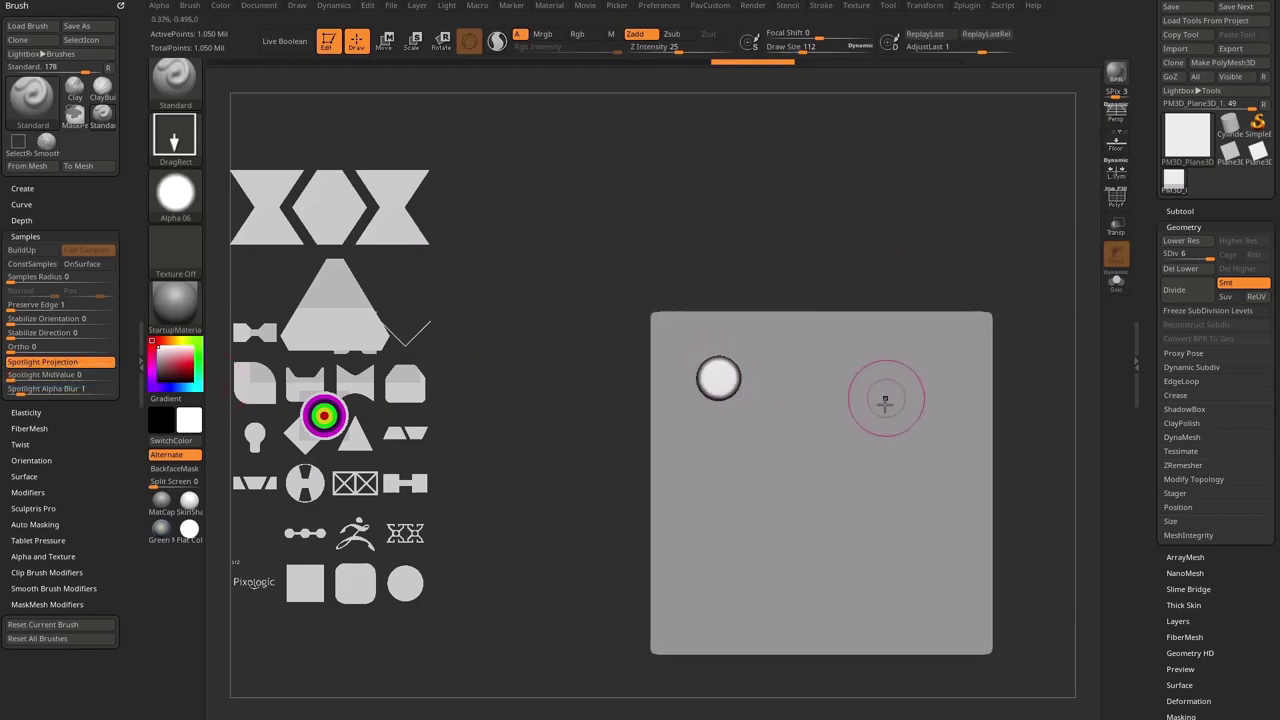
drag(903, 257, 817, 263)
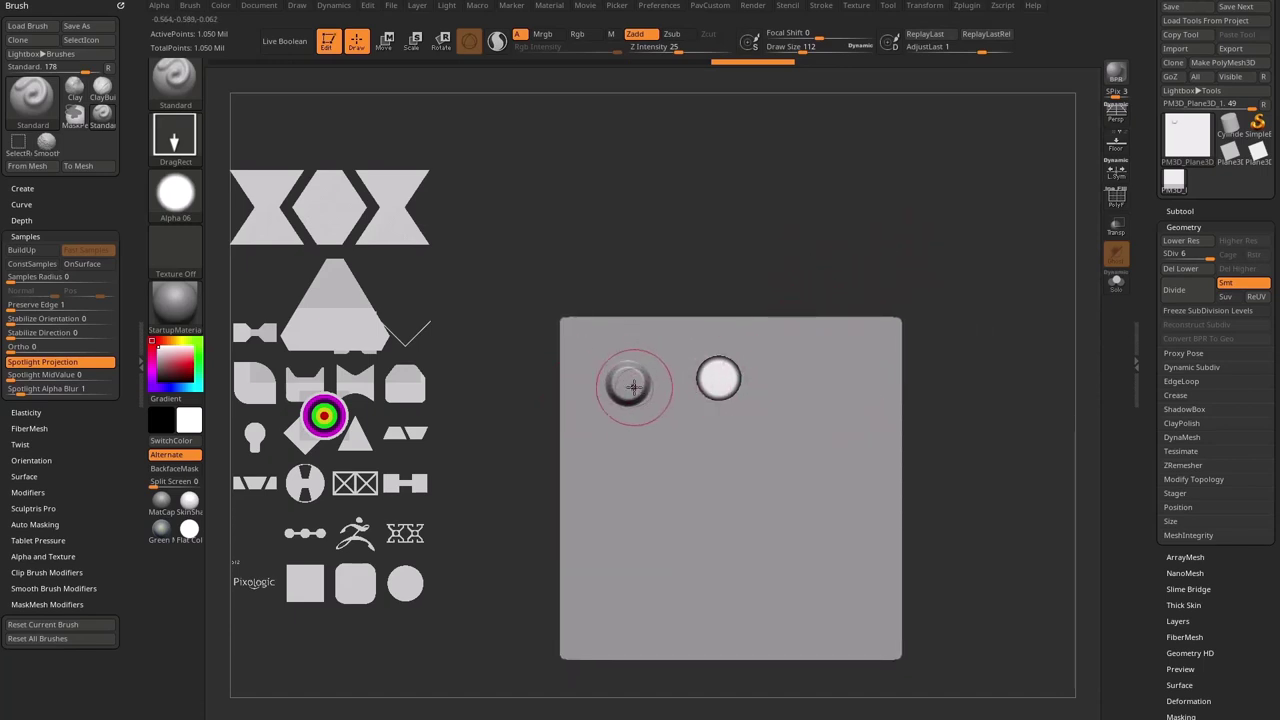
drag(834, 237, 856, 227)
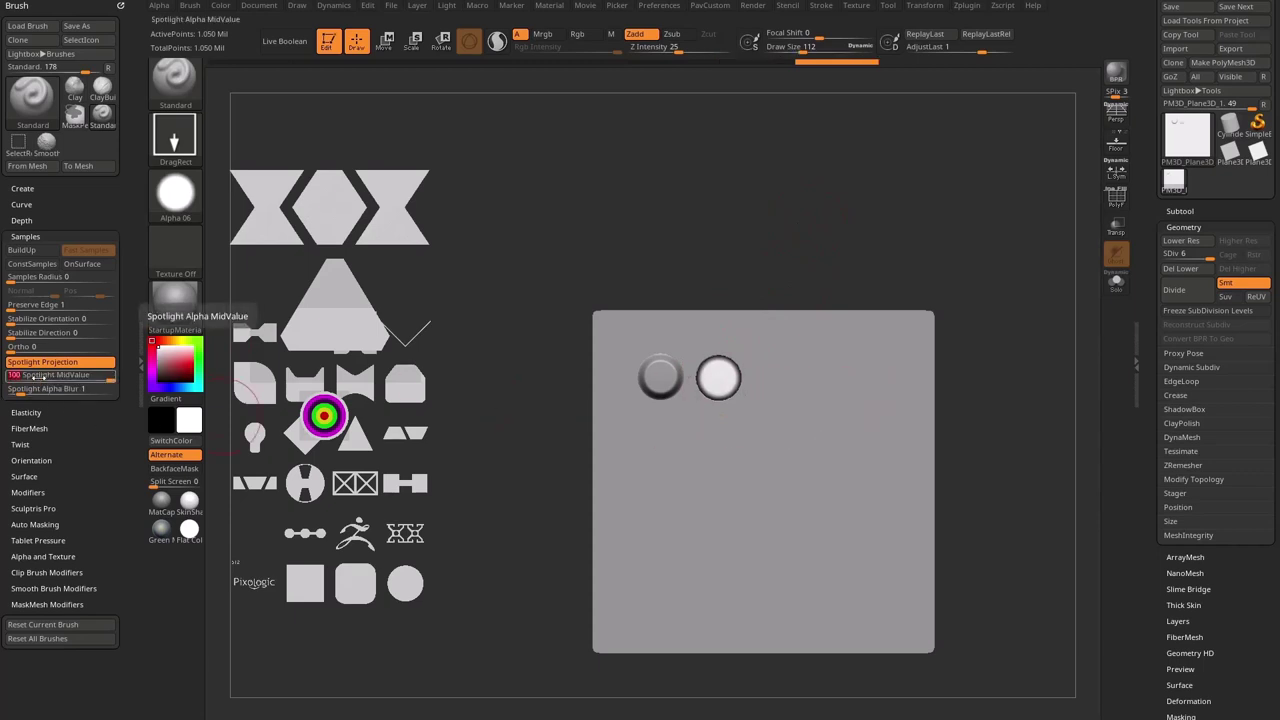
key(Return)
alt+drag(940, 183, 885, 186)
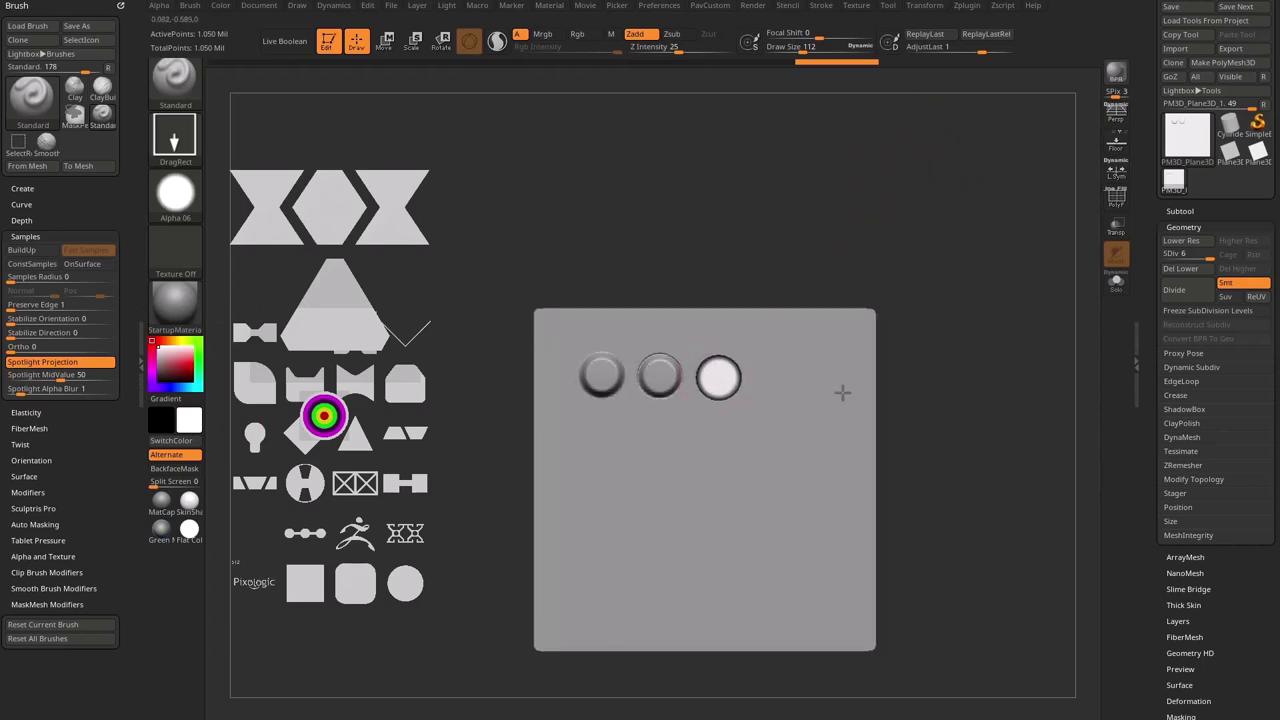
Step: Set the Spotlight MidValue to 75 and emboss another circle beside the previous ones, shifting the plane sideways
click(66, 377)
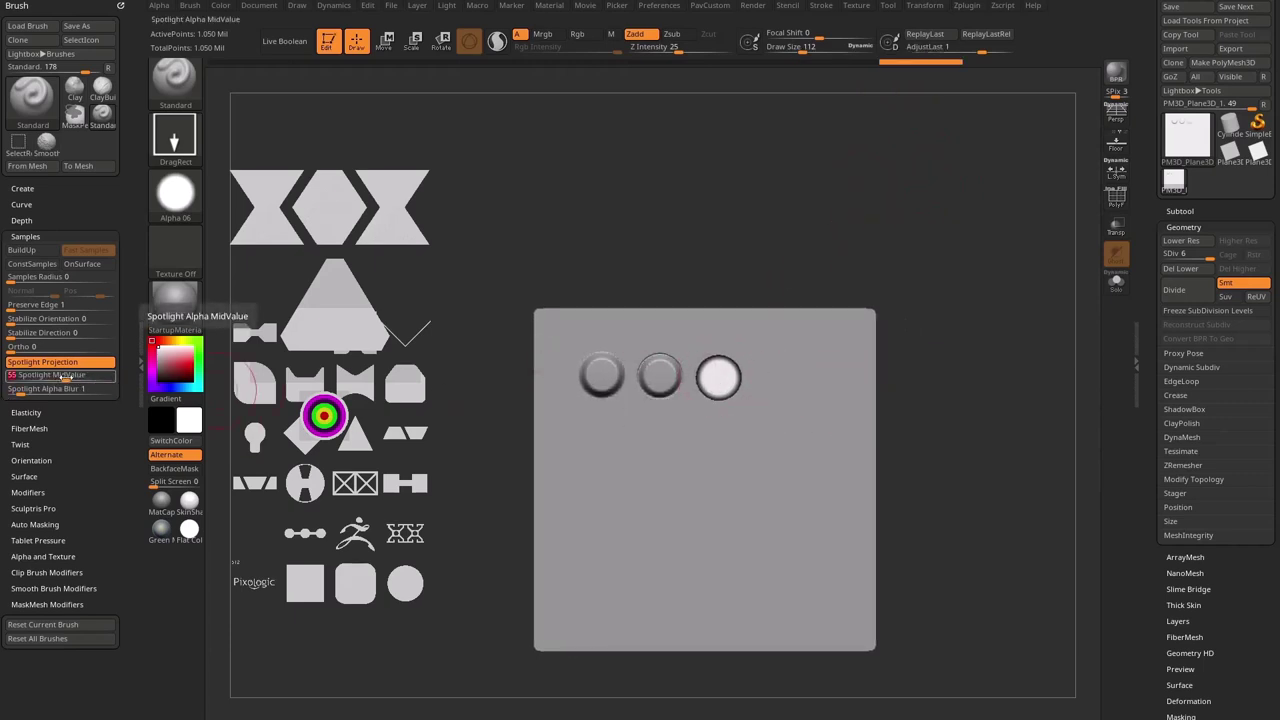
key(Return)
drag(719, 378, 757, 368)
alt+drag(923, 289, 867, 293)
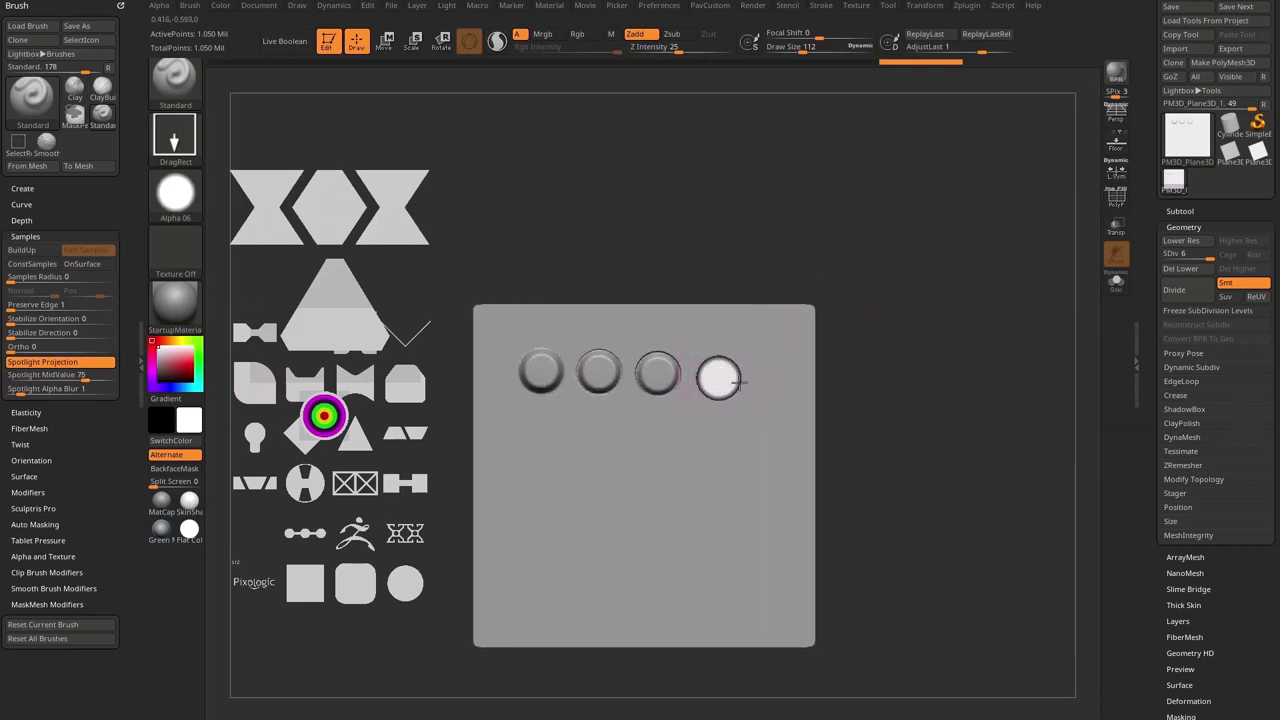
Step: Set the Spotlight MidValue to 100 and emboss the last circle of the row on the plane
drag(100, 374, 129, 374)
alt+drag(905, 346, 846, 344)
drag(718, 378, 968, 408)
Step: Hide the Spotlight images, reduce the draw size to about 17 and turn the plane edge-on to examine the circles
key(shift+z)
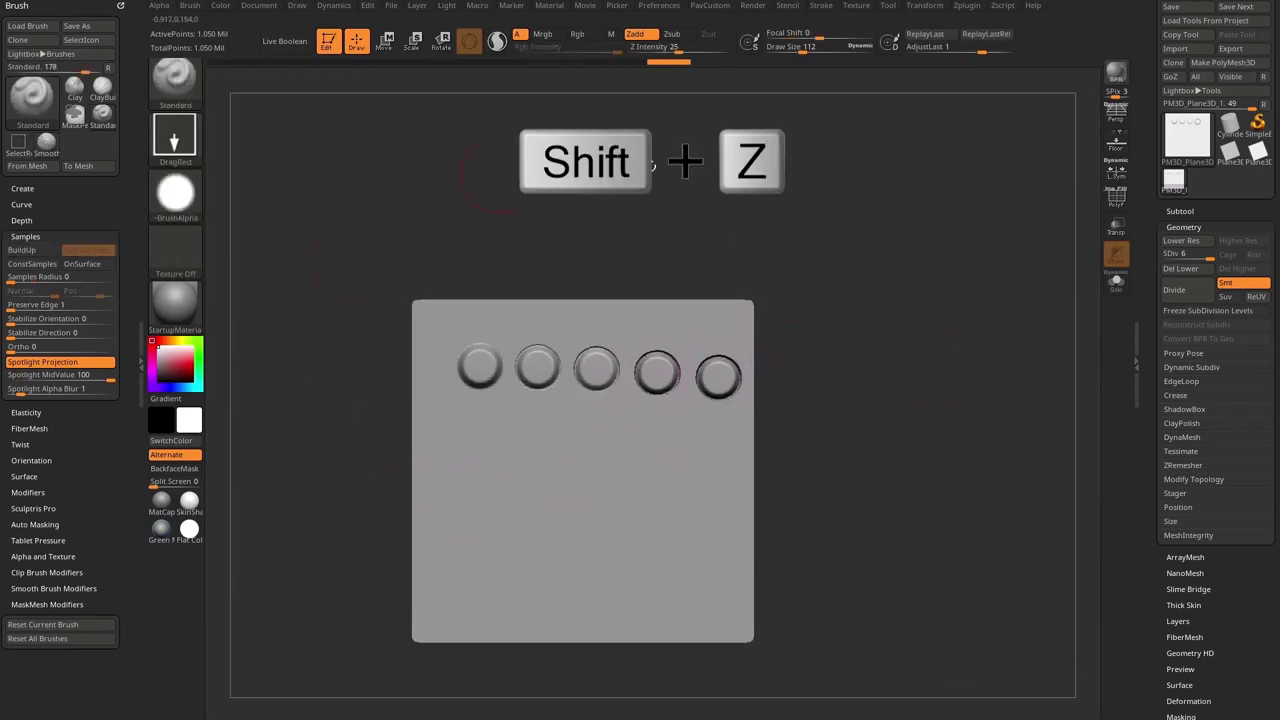
mouse_move(897, 378)
mouse_down()
mouse_move(903, 286)
mouse_move(869, 294)
mouse_move(951, 411)
mouse_move(874, 308)
mouse_move(874, 289)
mouse_move(900, 294)
mouse_move(862, 300)
mouse_up()
key(s)
key(s)
drag(931, 371, 909, 371)
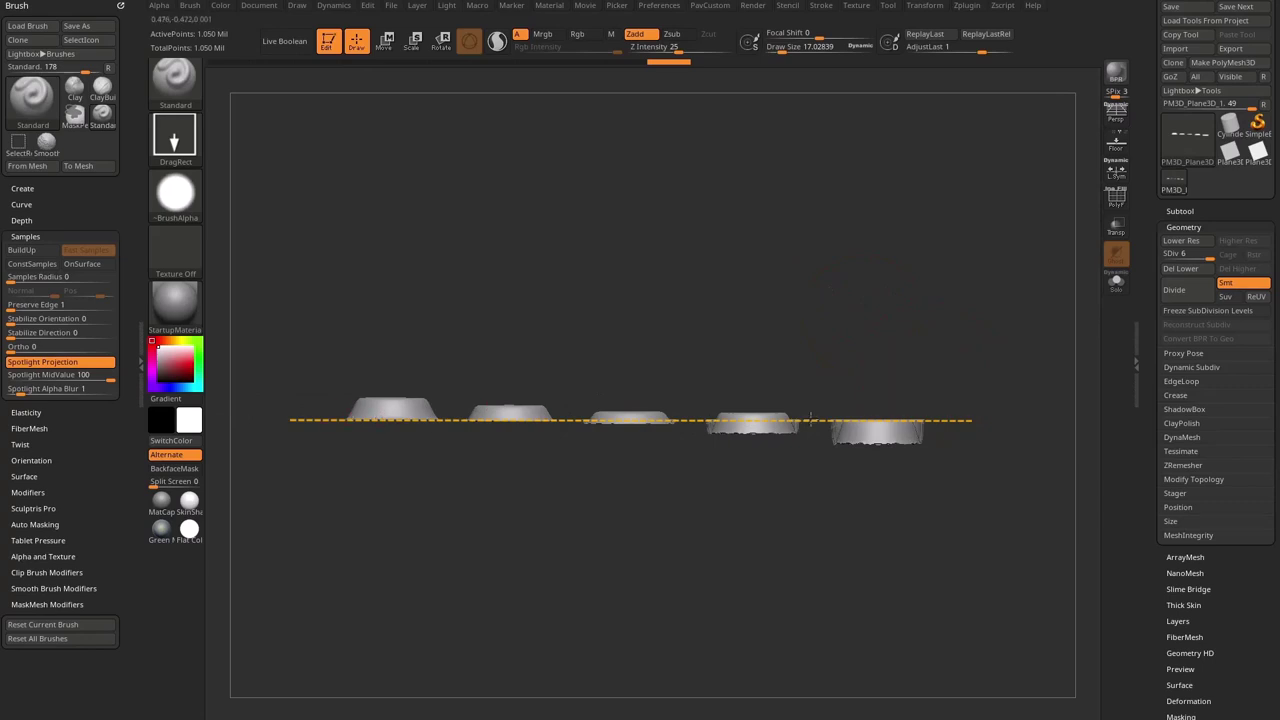
Step: Compare the height and depth of the five embossed circles relative to the plane in the edge-on view
click(350, 418)
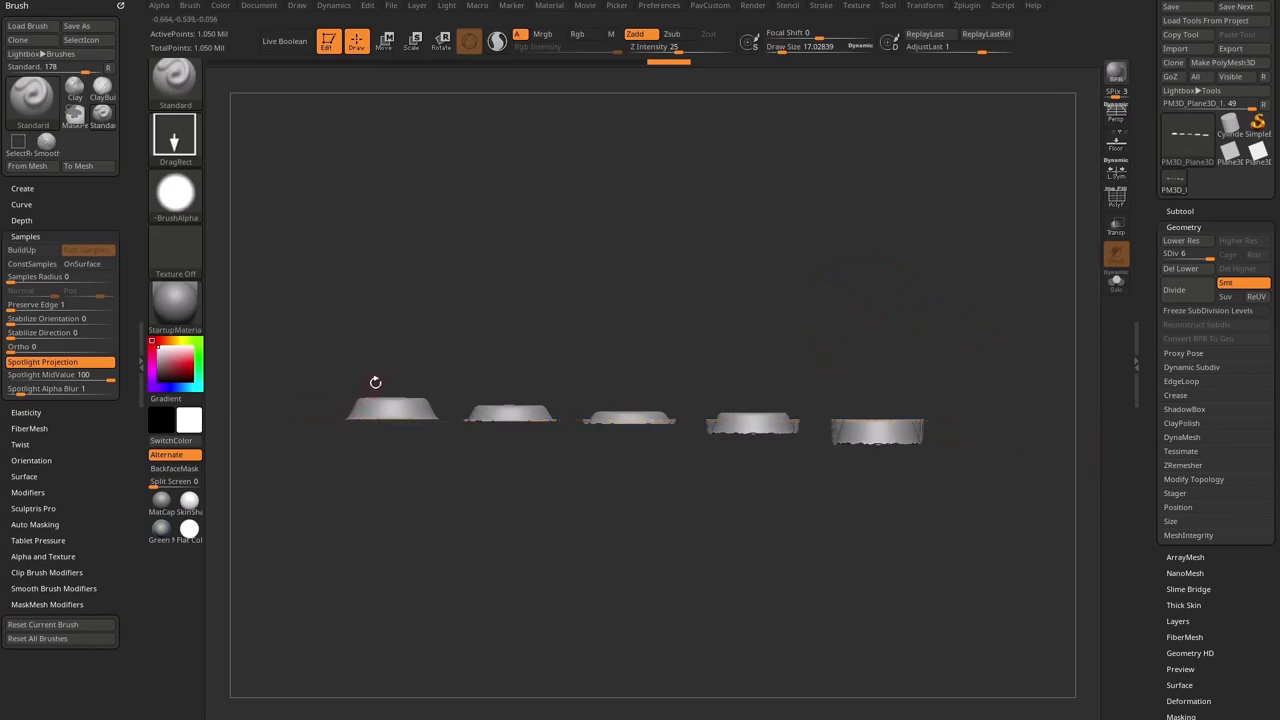
key(shift+z)
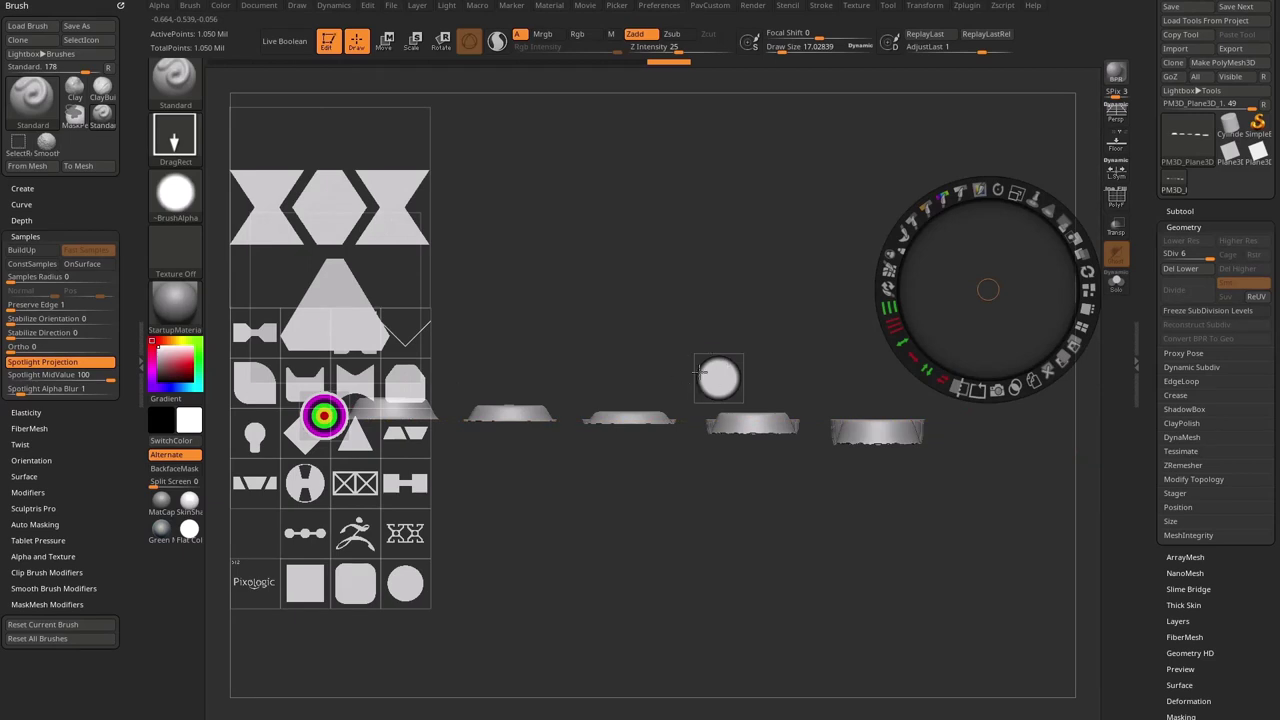
key(shift+z)
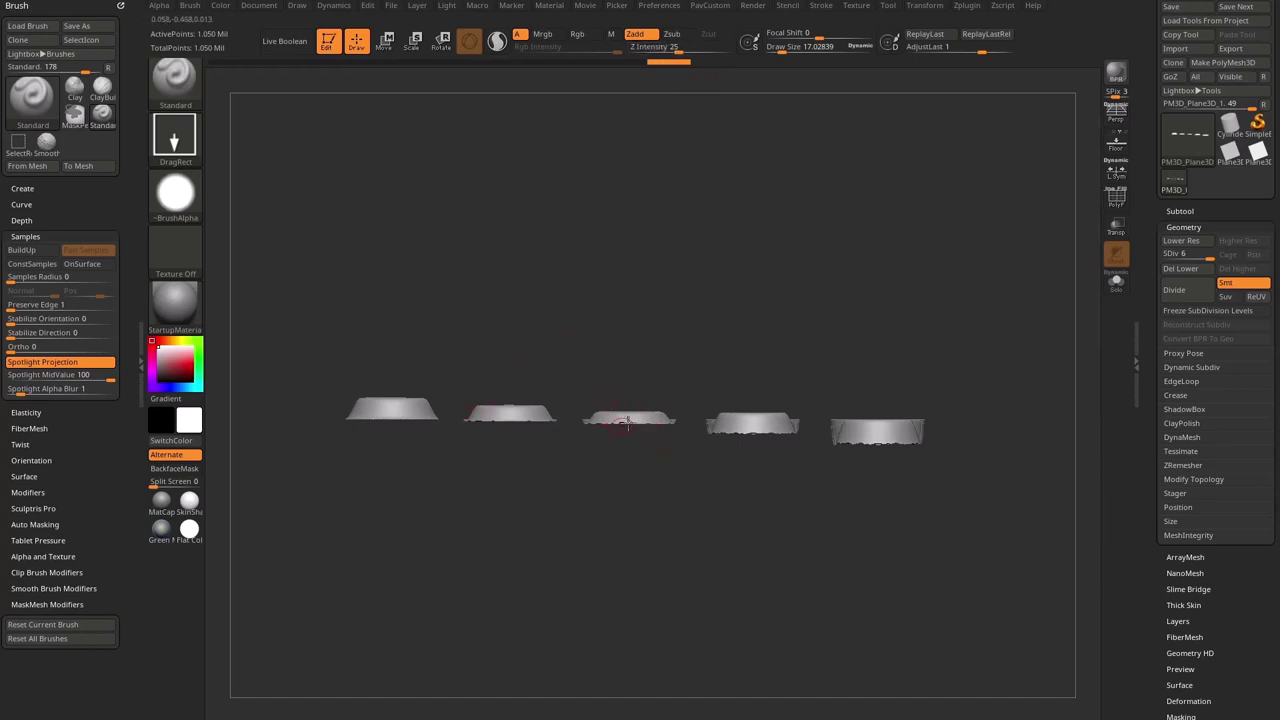
drag(584, 427, 592, 418)
drag(705, 419, 714, 446)
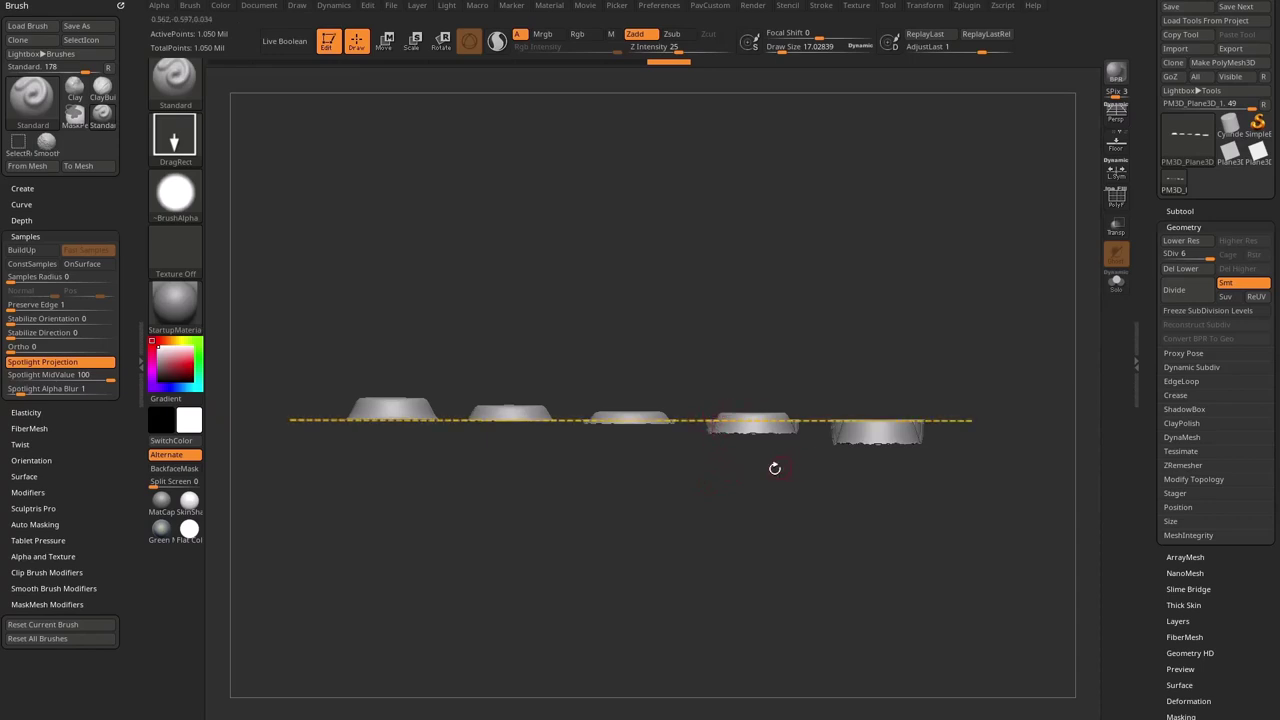
drag(710, 436, 710, 440)
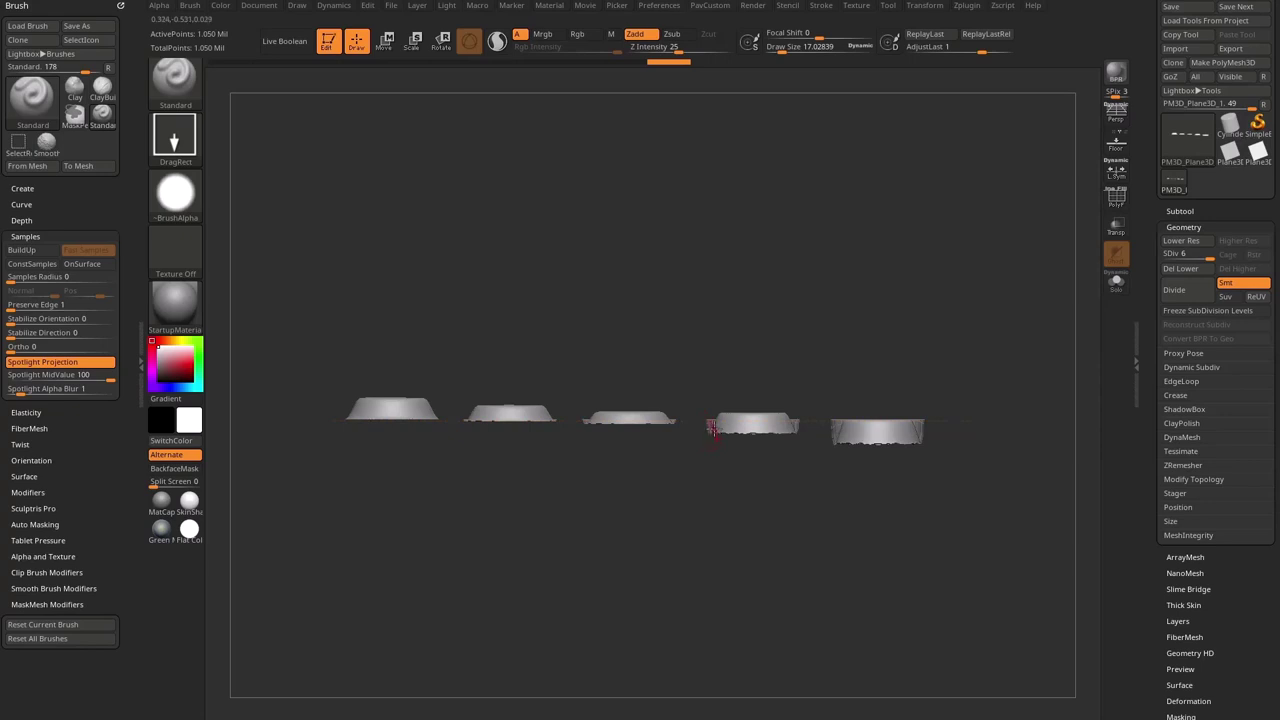
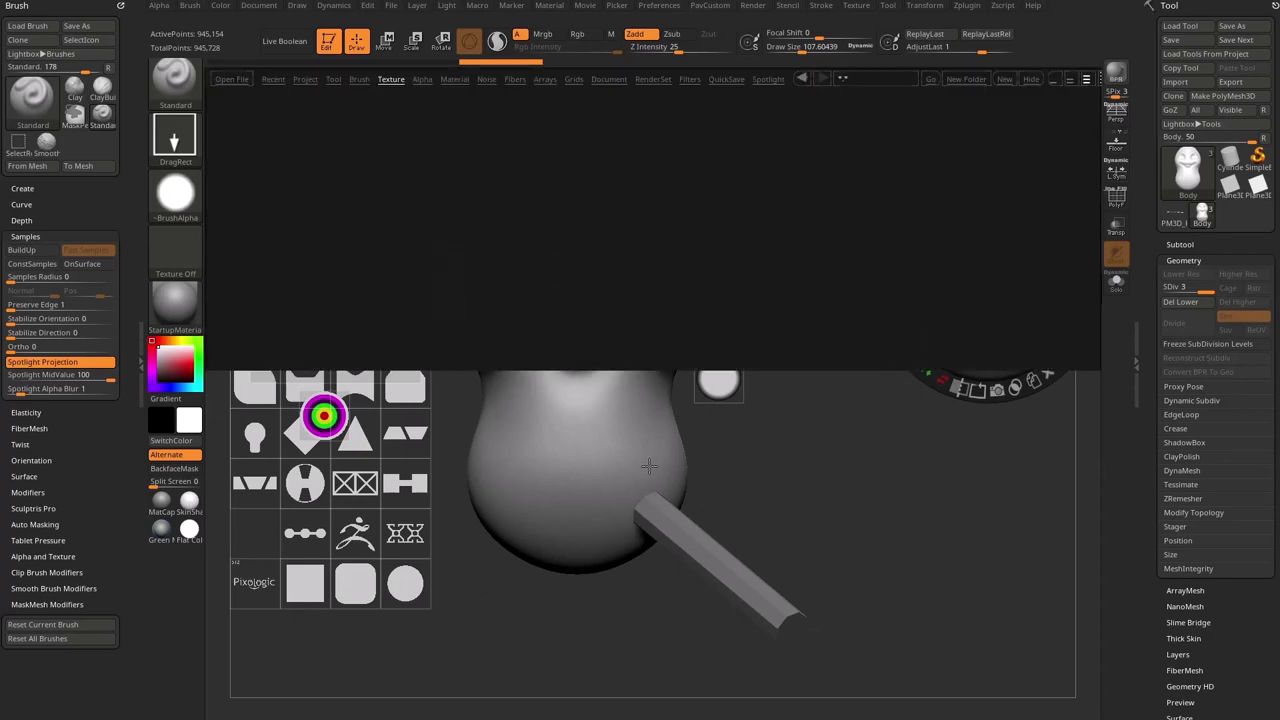
Step: Add the Scaly Skin_26.psd alpha to Spotlight, shrink it beside the character, and park the circle alpha on the shape grid
click(422, 80)
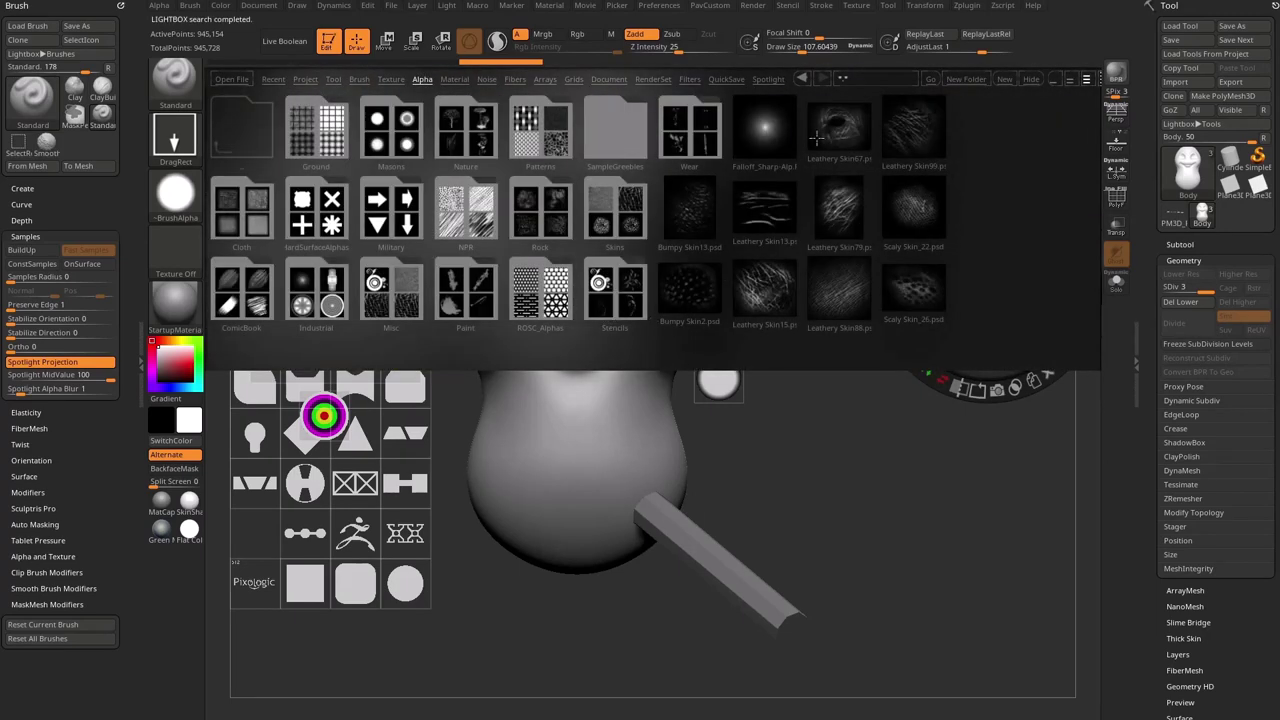
double_click(915, 292)
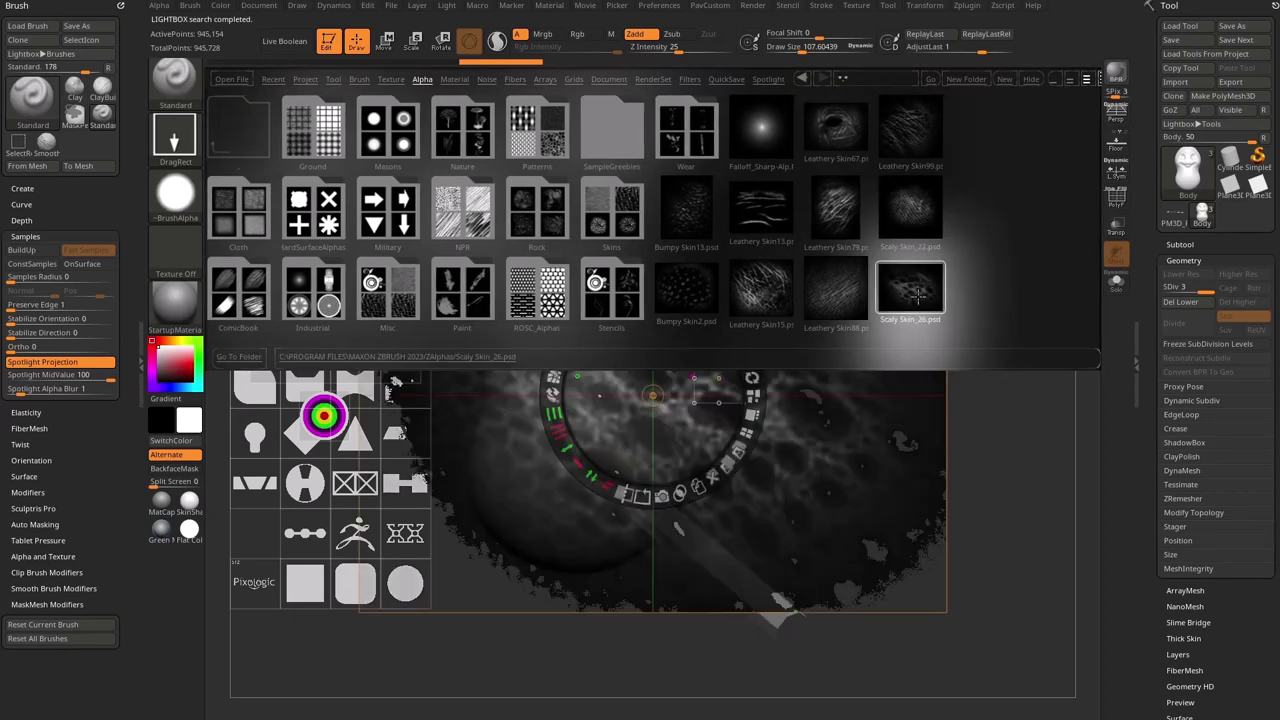
drag(669, 343, 907, 436)
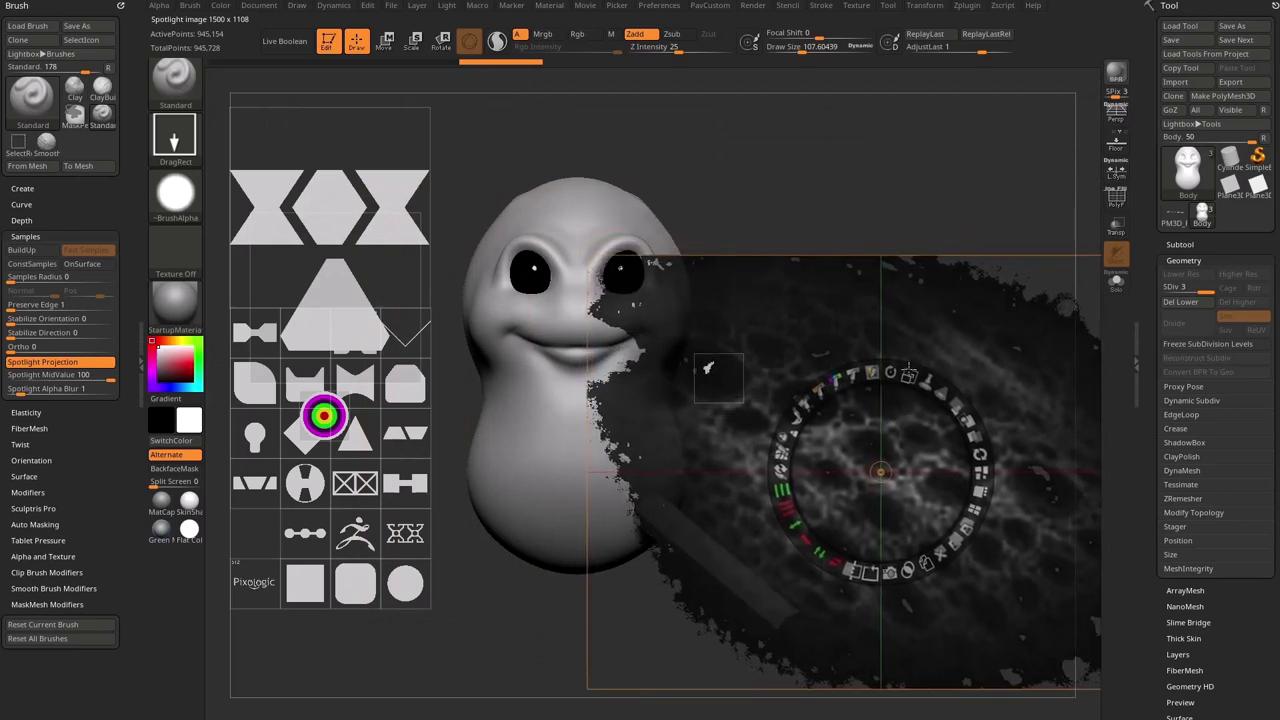
drag(908, 375, 870, 373)
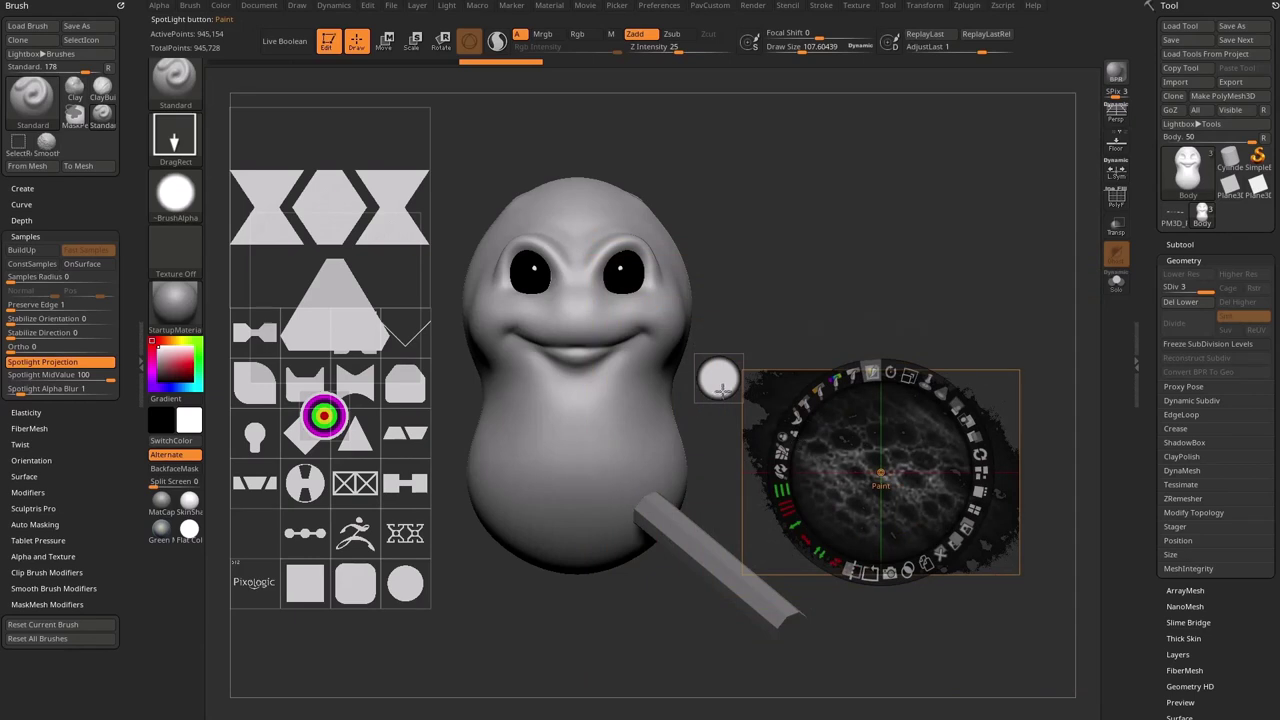
drag(717, 378, 292, 510)
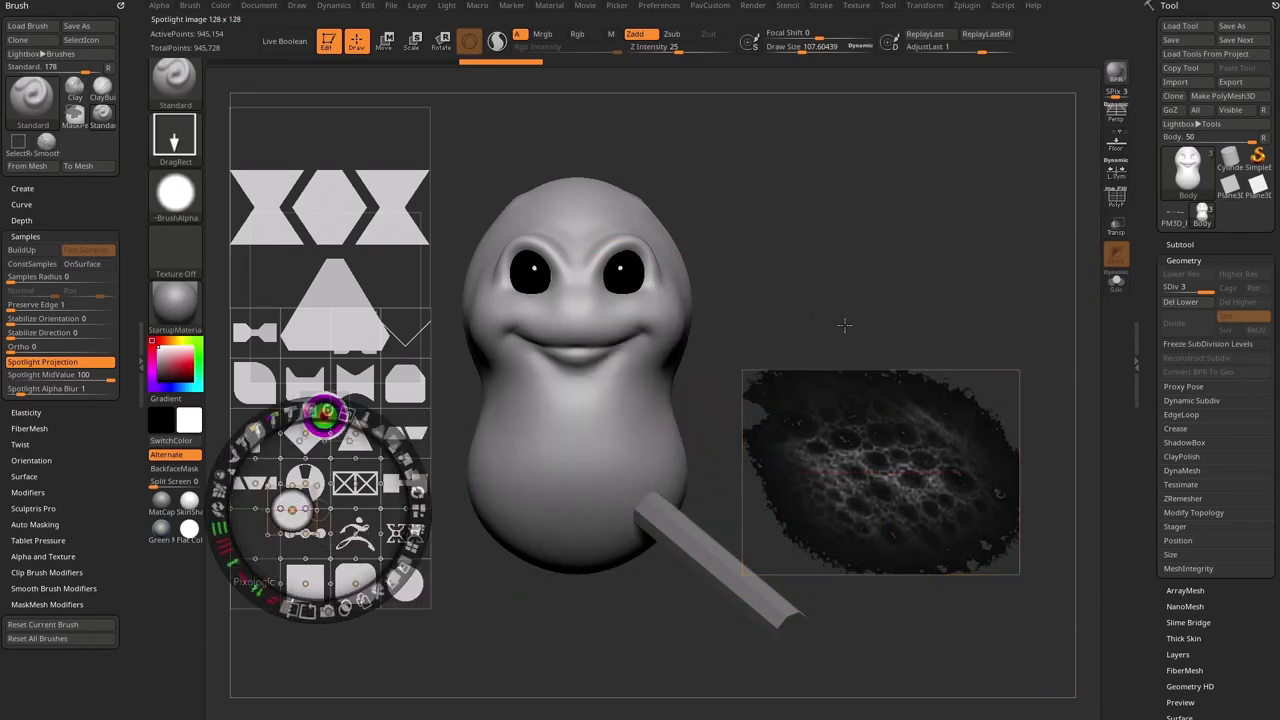
key(z)
Step: Line up the side of the character's head beneath the scaly skin image and set the draw size to about 271
alt+drag(787, 176, 899, 231)
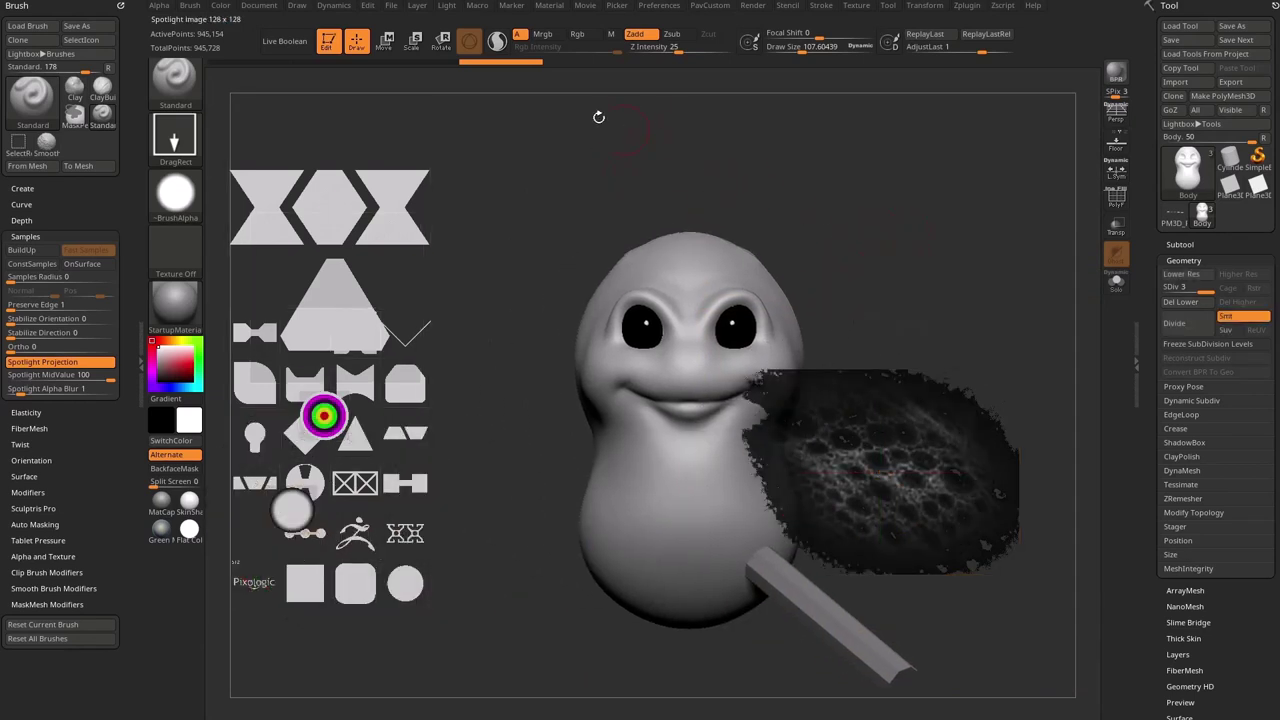
drag(985, 135, 870, 154)
alt+drag(870, 154, 930, 254)
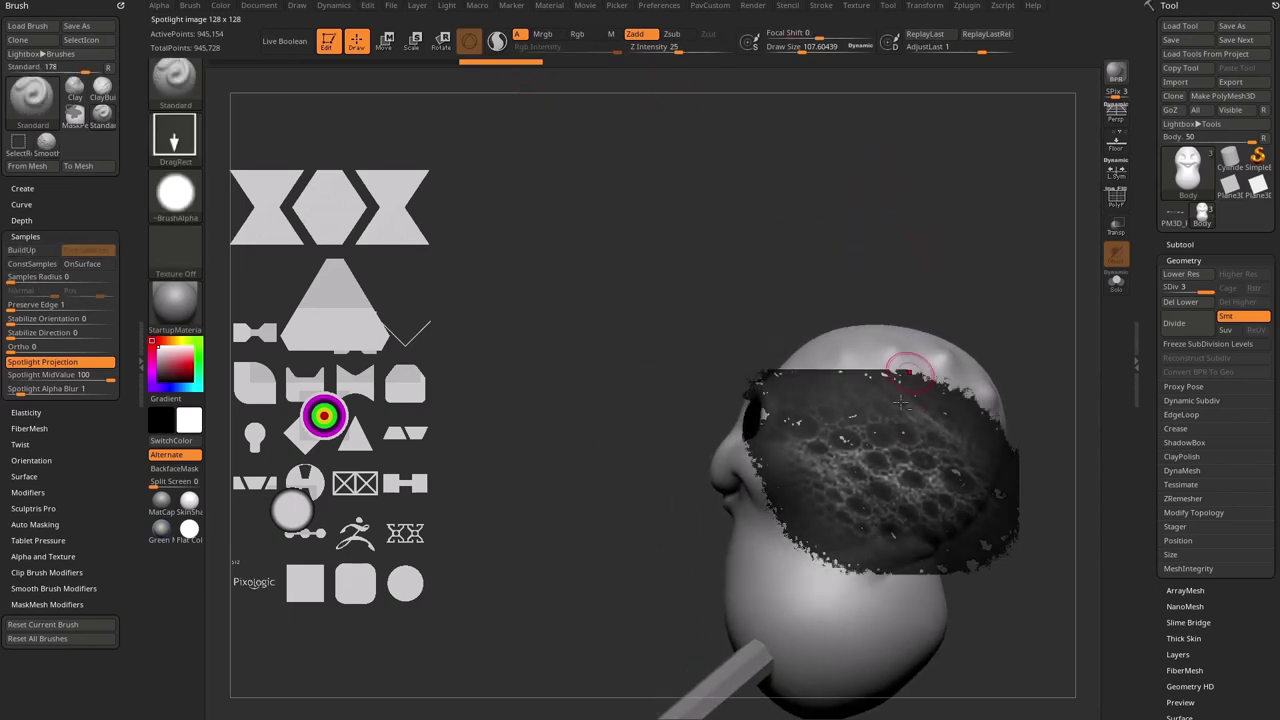
key(s)
click(898, 458)
Step: Try embossing the scaly skin on the side of the head with DragRect, and inspect it with Spotlight hidden
mouse_move(898, 459)
mouse_down()
mouse_move(917, 460)
mouse_move(852, 467)
mouse_up()
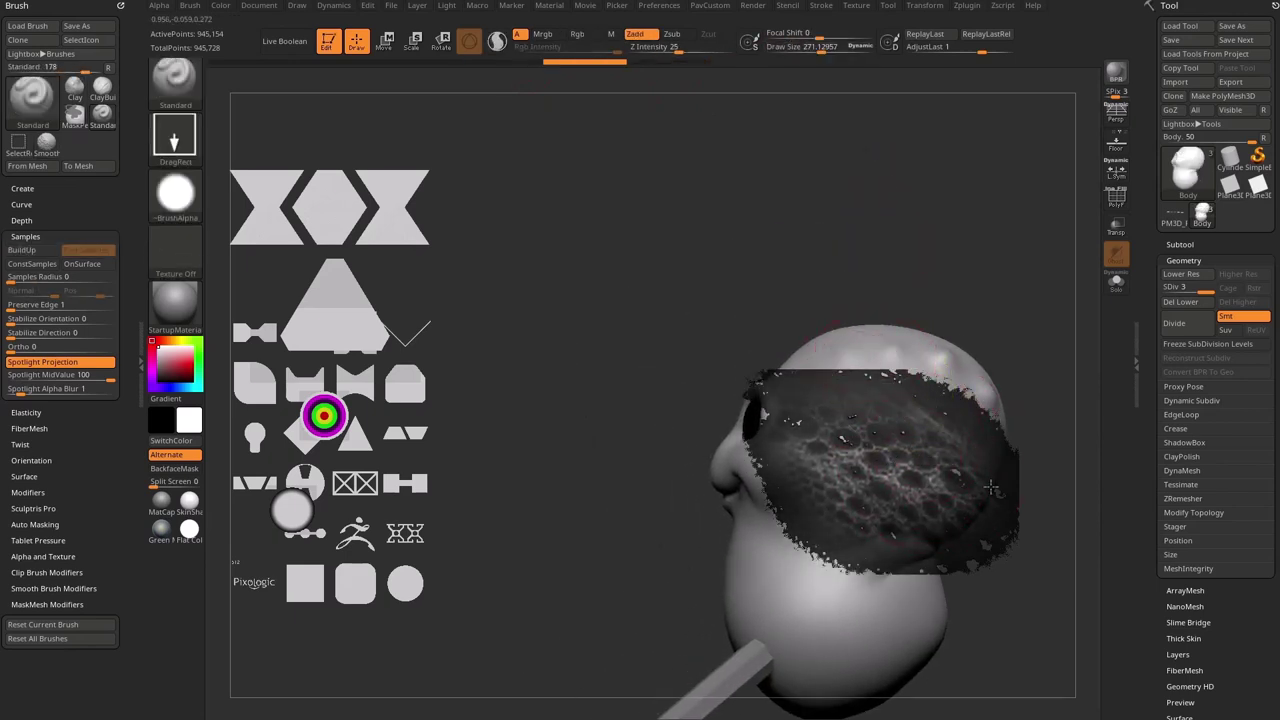
drag(990, 487, 988, 484)
key(shift+z)
mouse_move(960, 278)
mouse_down()
mouse_move(954, 263)
mouse_move(985, 290)
mouse_up()
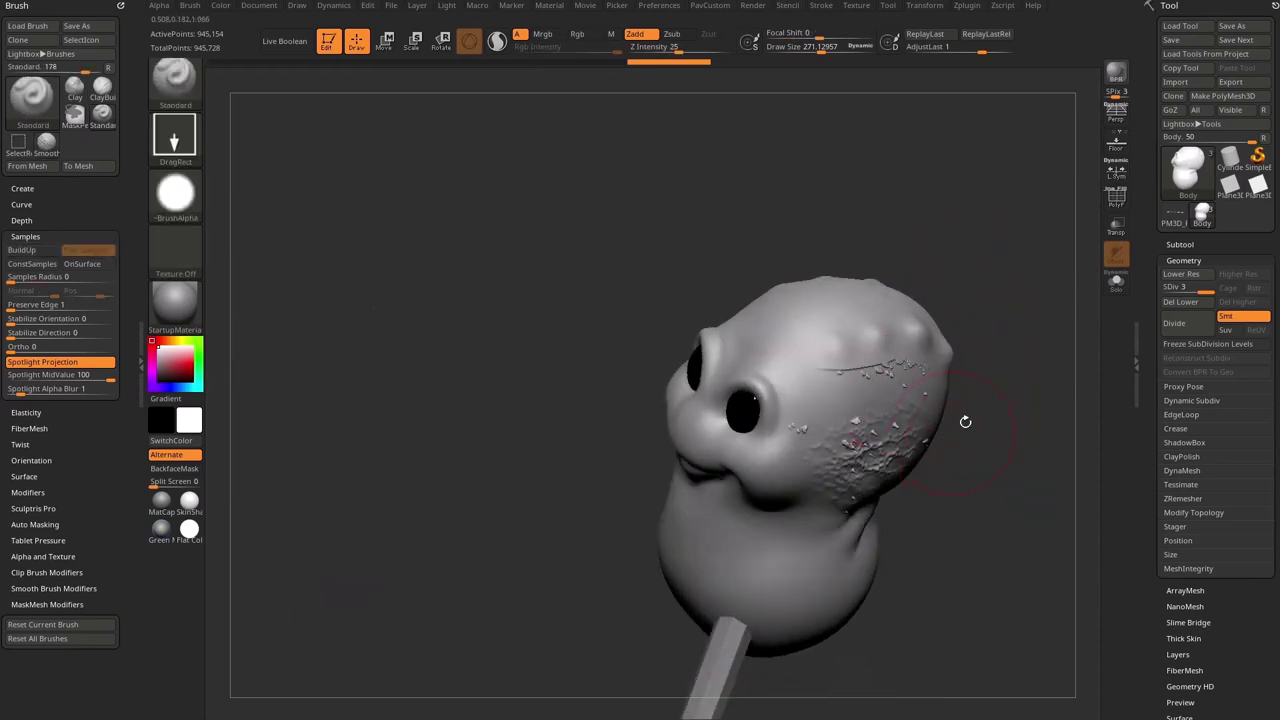
Step: Undo the scaly skin embossing on the head and return to the side view
key(ctrl+z)
key(ctrl+z)
drag(1011, 423, 880, 400)
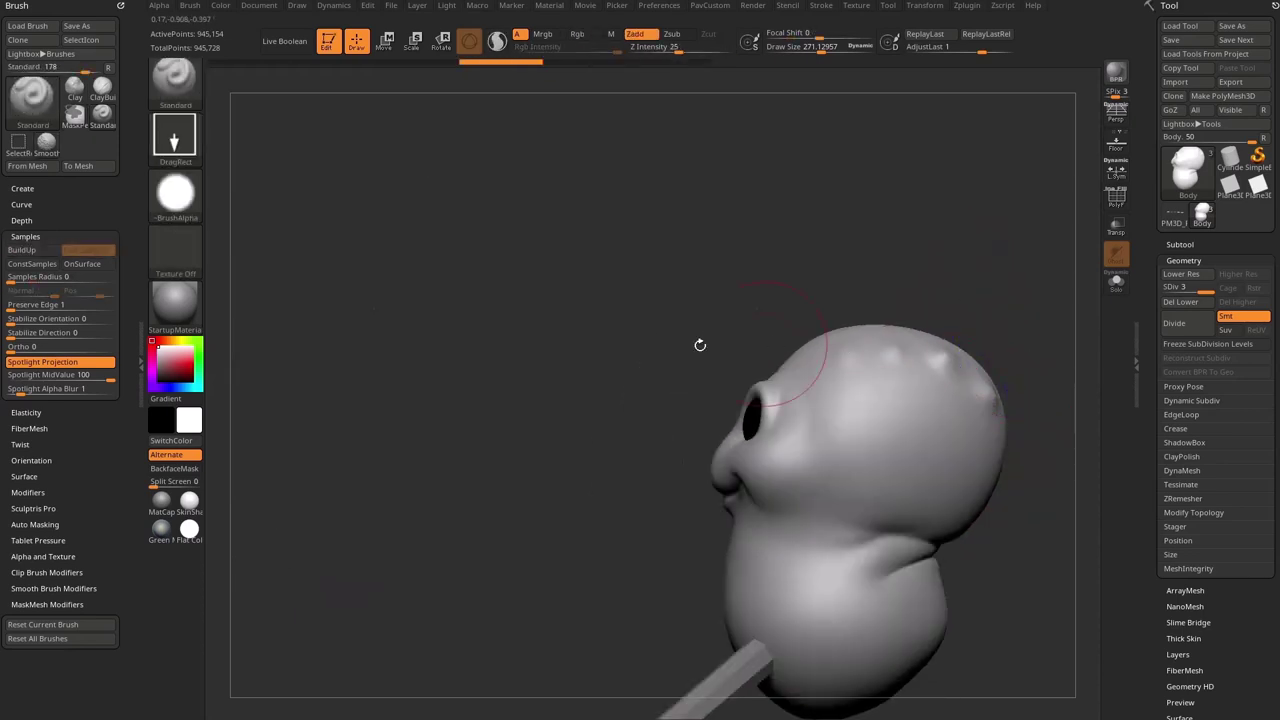
Step: Set the Standard brush's stroke to FreeHand
click(193, 135)
click(360, 152)
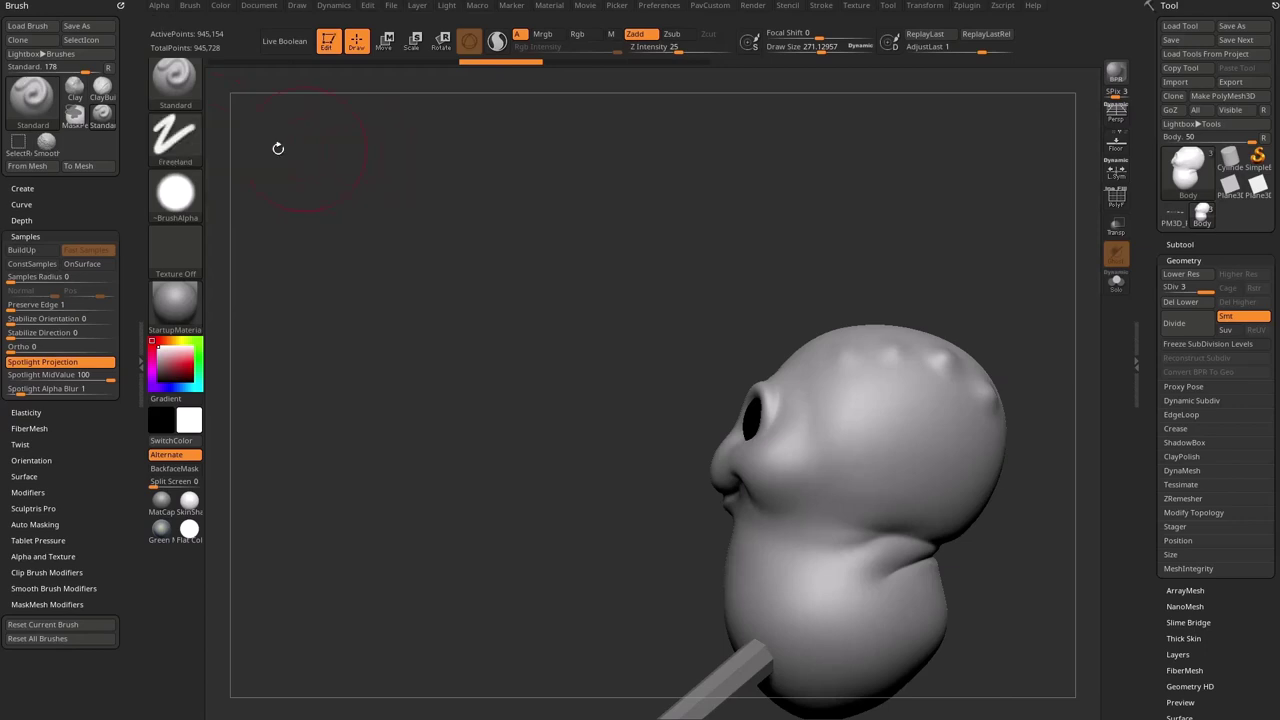
Step: Turn off the Standard brush's alpha and show the Spotlight images over the side of the head
click(185, 200)
click(240, 205)
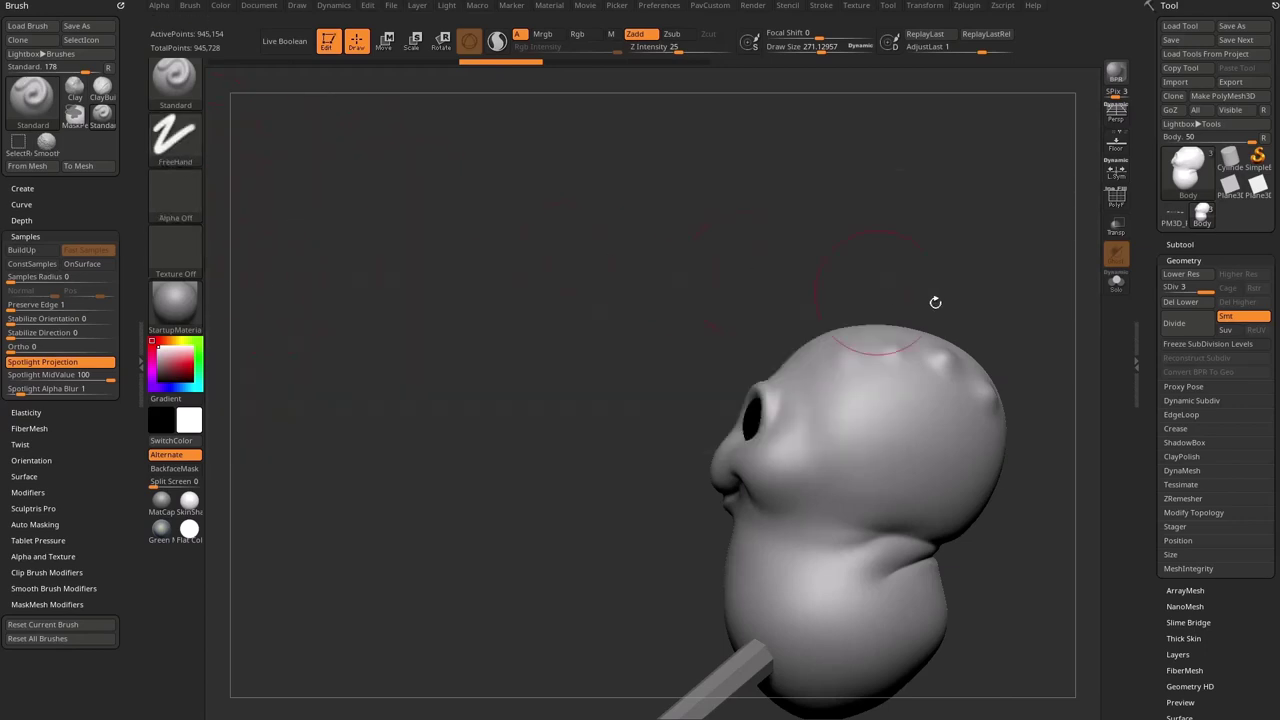
alt+drag(935, 302, 970, 309)
key(shift+z)
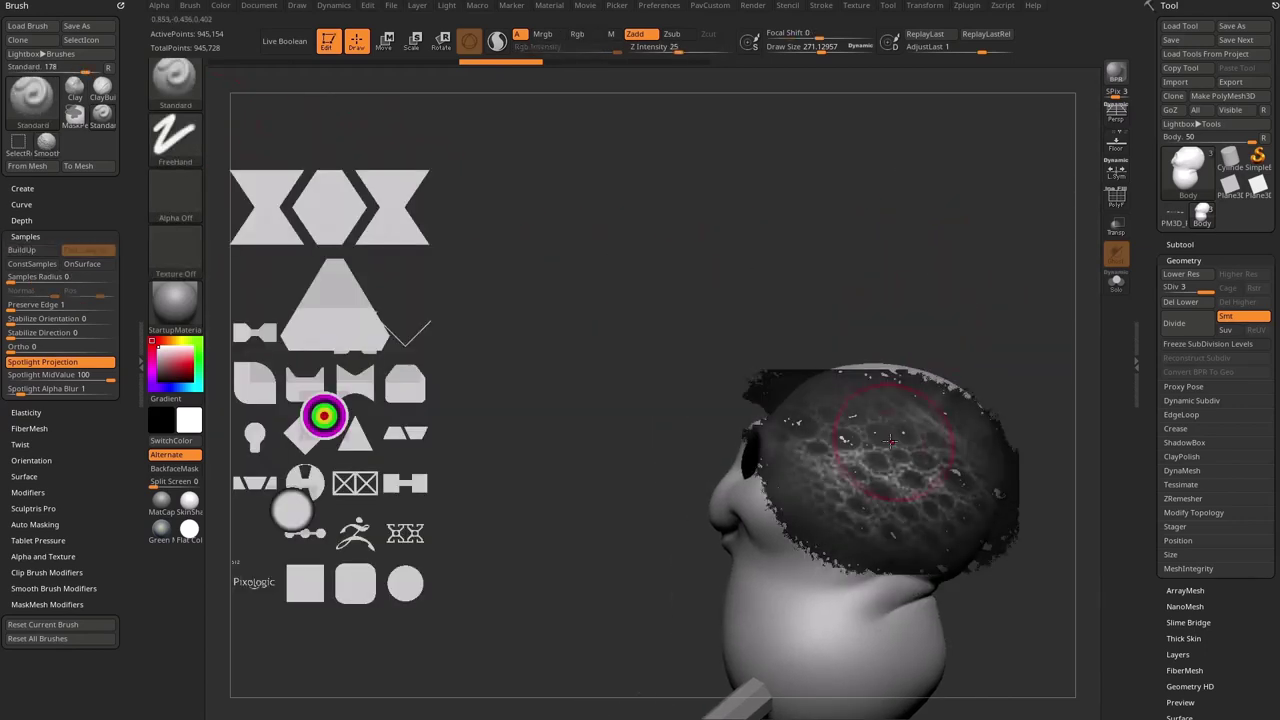
Step: Try embossing the scaly skin on the side of the head with a freehand stroke, inspect it with Spotlight hidden, and undo it
drag(868, 411, 880, 470)
key(shift+z)
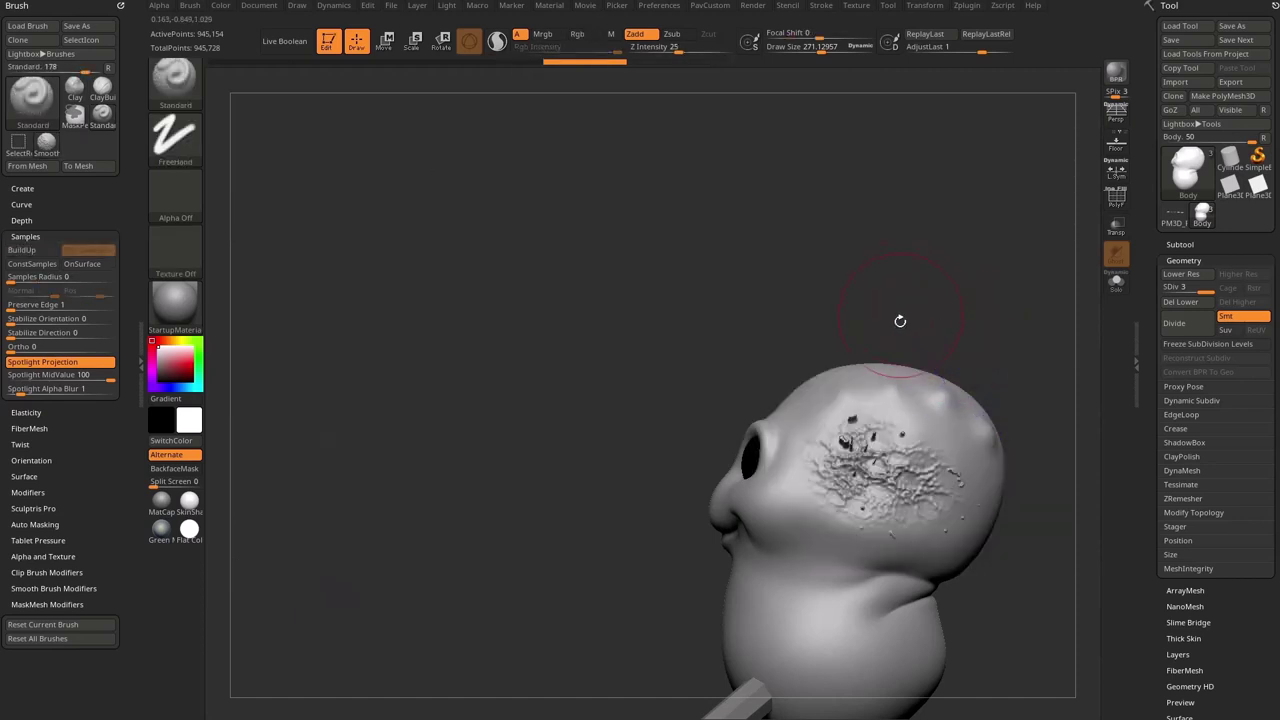
mouse_move(900, 320)
mouse_down()
mouse_move(930, 326)
mouse_move(912, 340)
mouse_up()
key(ctrl+z)
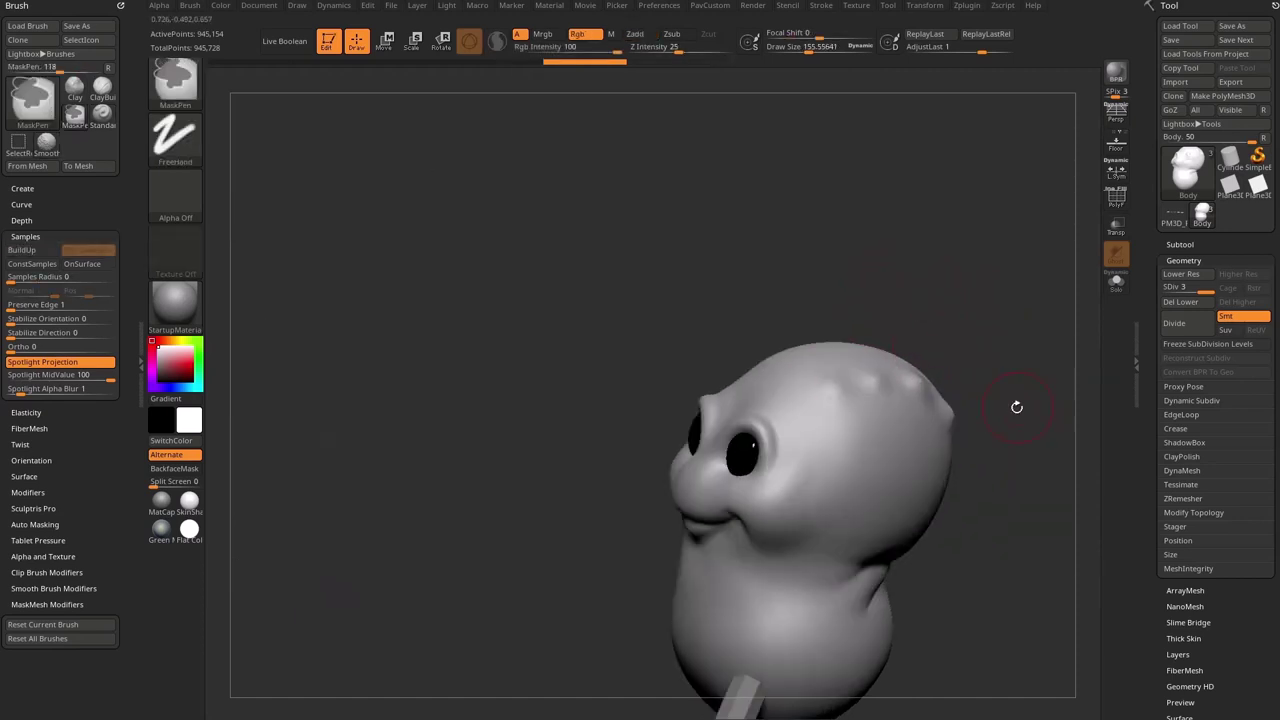
Step: Pin Spotlight and move the scaly skin image off the character into the empty space beside it
key(s)
drag(1010, 407, 997, 407)
alt+drag(1000, 404, 886, 299)
key(shift+z)
click(970, 321)
click(793, 456)
drag(821, 446, 955, 548)
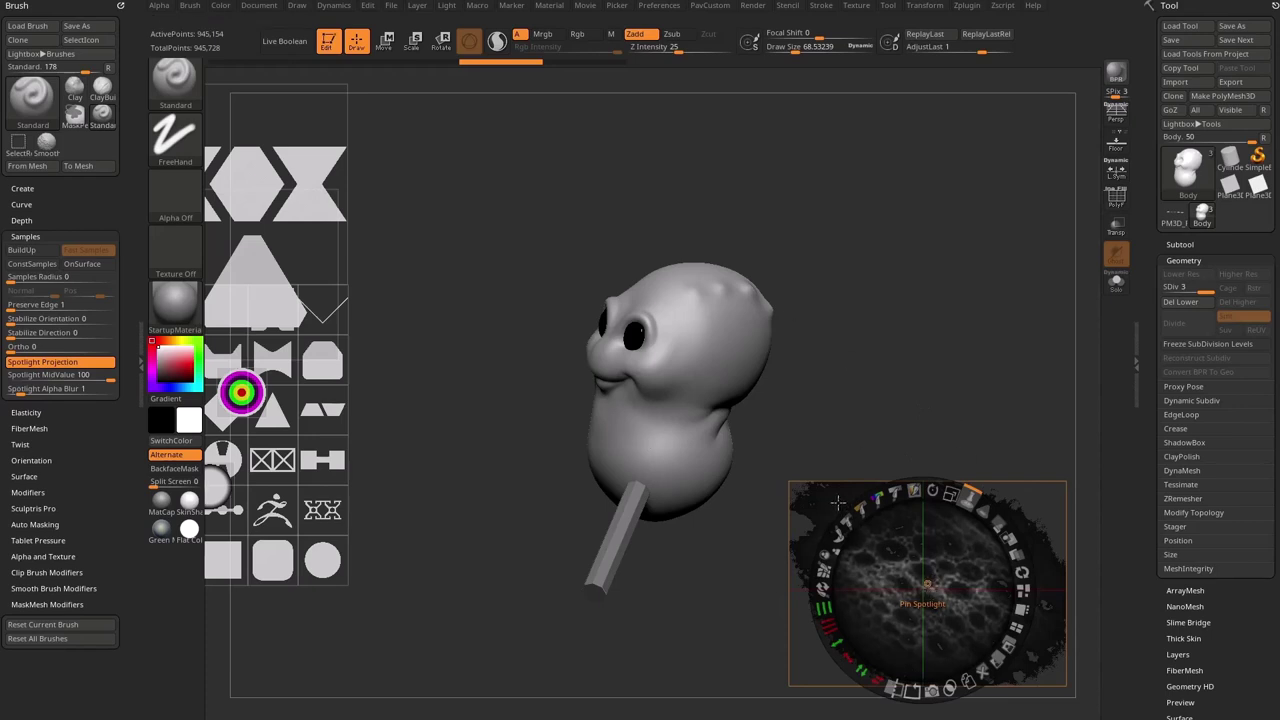
Step: Set the draw size to about 225, try freehand embossing of the pinned scaly skin on the side of the head, and undo the strokes
key(z)
mouse_move(872, 339)
mouse_down()
mouse_move(834, 343)
mouse_move(852, 344)
mouse_move(838, 316)
mouse_move(845, 331)
mouse_up()
key(s)
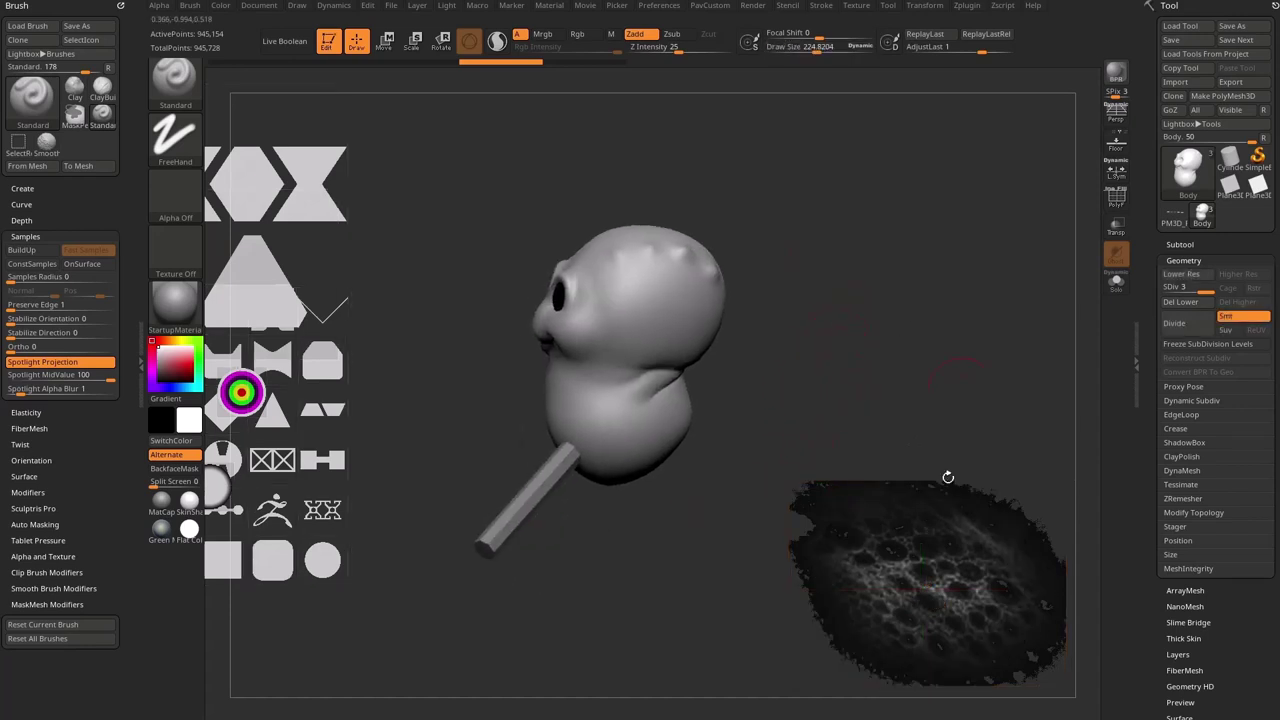
drag(875, 430, 819, 385)
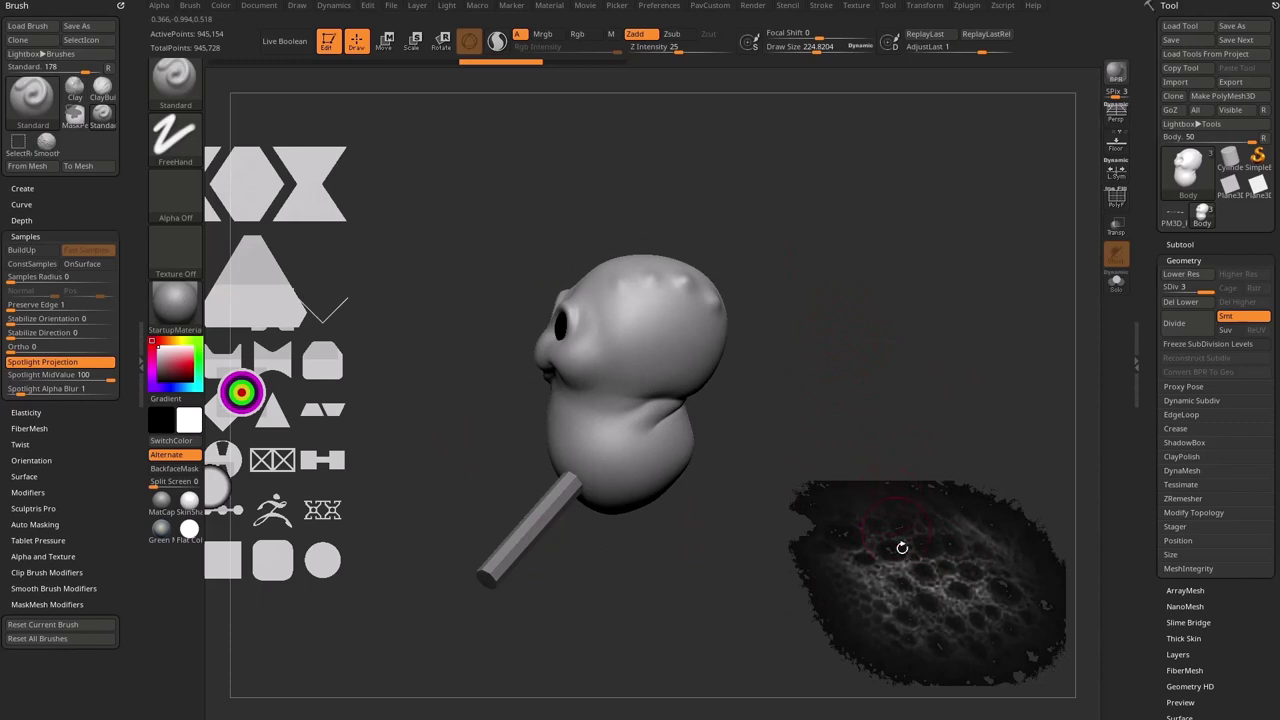
drag(640, 325, 662, 366)
key(ctrl+z)
mouse_move(629, 320)
mouse_down()
mouse_move(628, 350)
mouse_move(675, 364)
mouse_move(623, 364)
mouse_move(664, 353)
mouse_up()
key(ctrl+z)
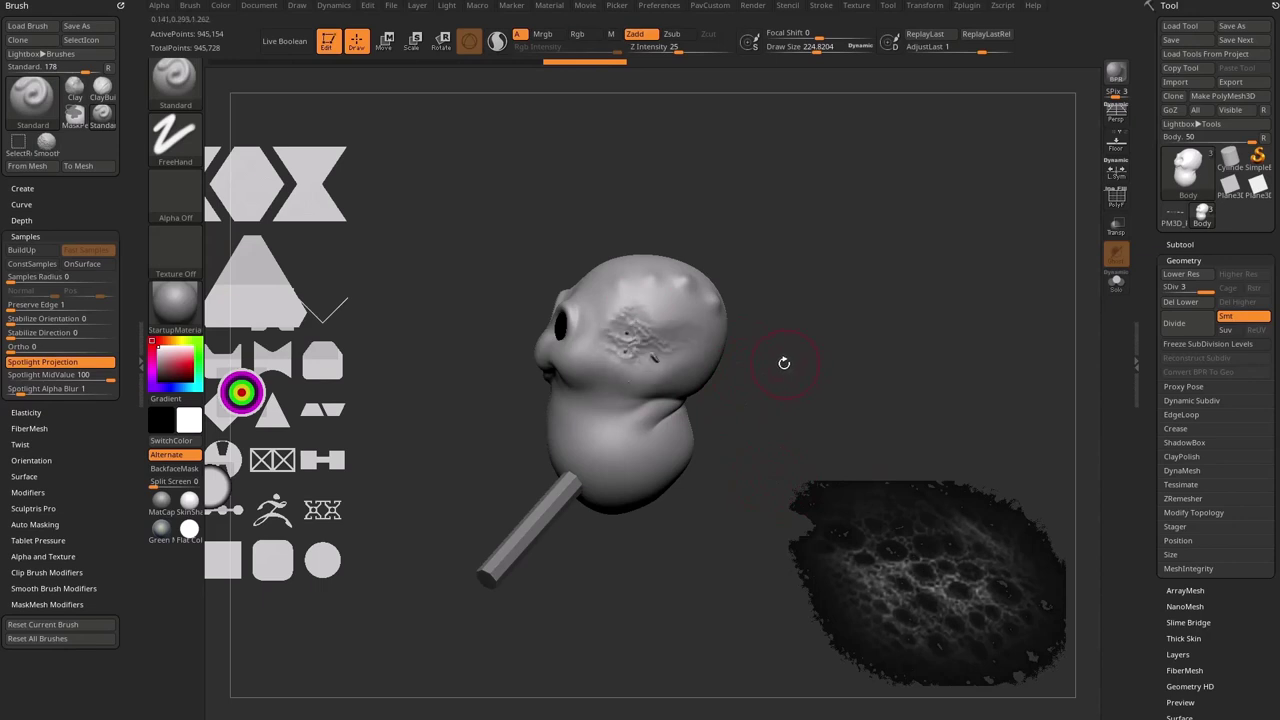
key(ctrl+z)
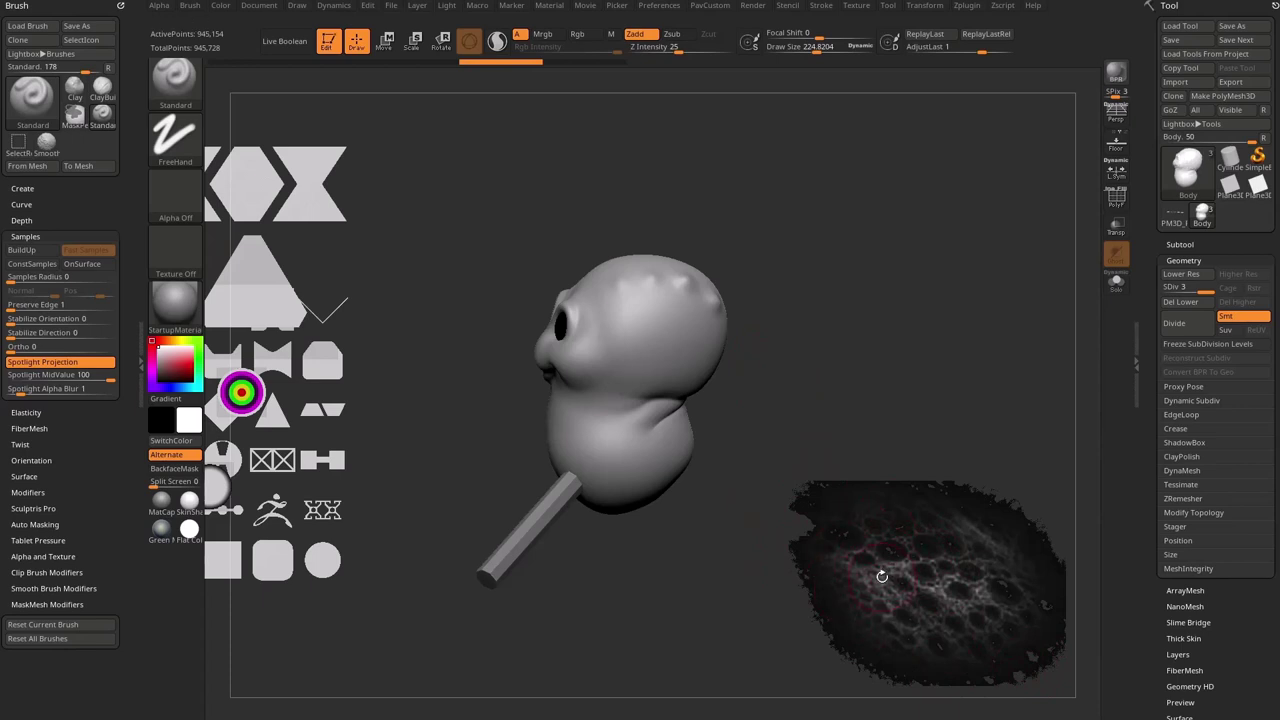
Step: Raise the Intensity of the scaly skin image slightly in Spotlight to fill in its ragged transparent edges
key(shift+z)
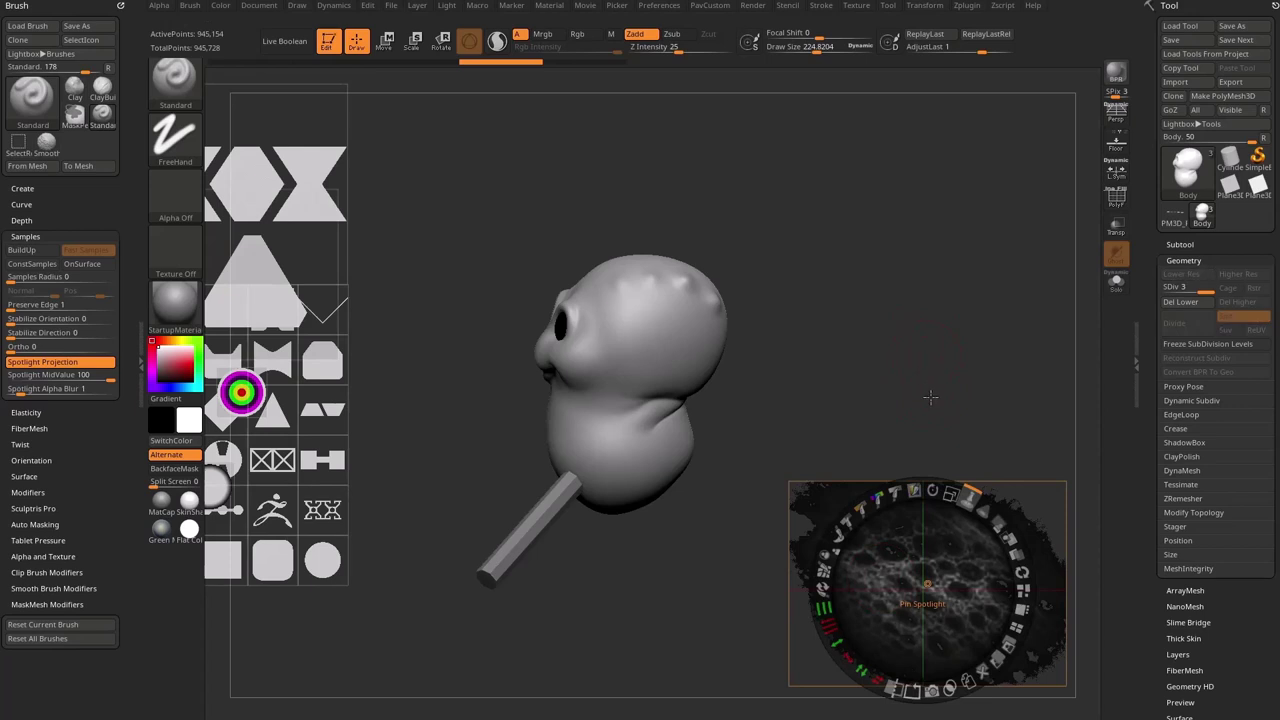
click(894, 492)
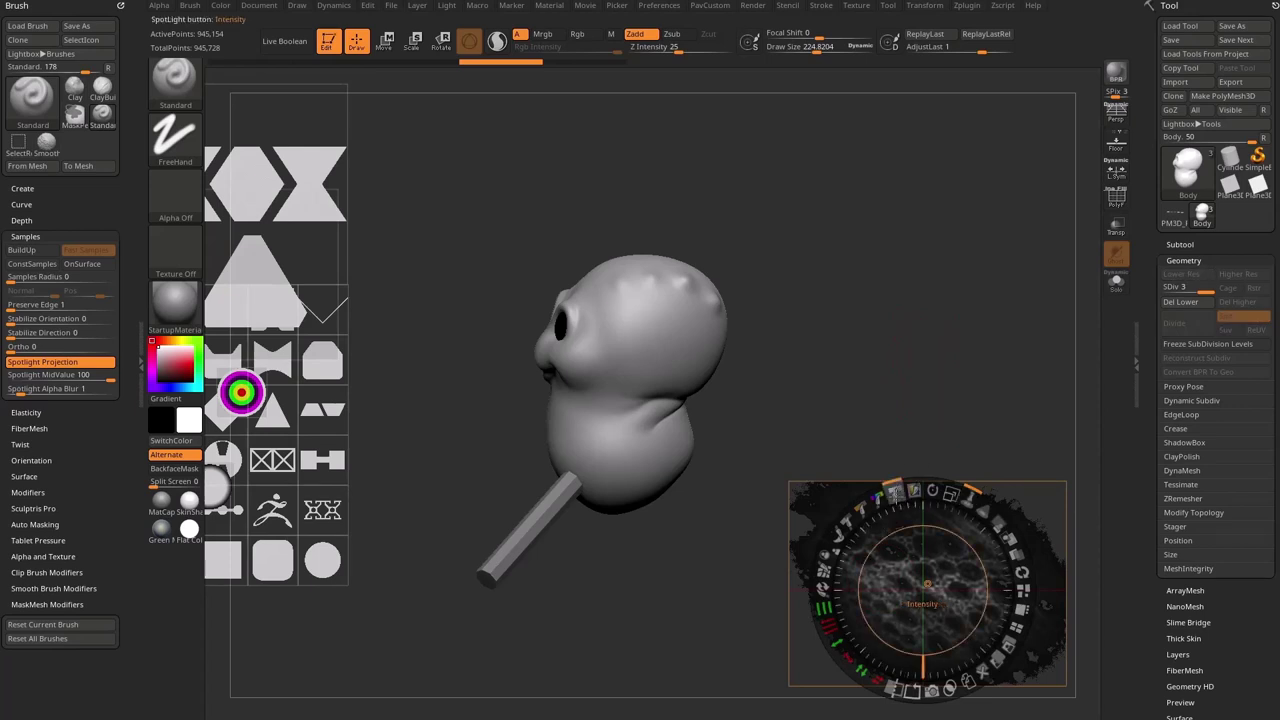
drag(894, 492, 912, 492)
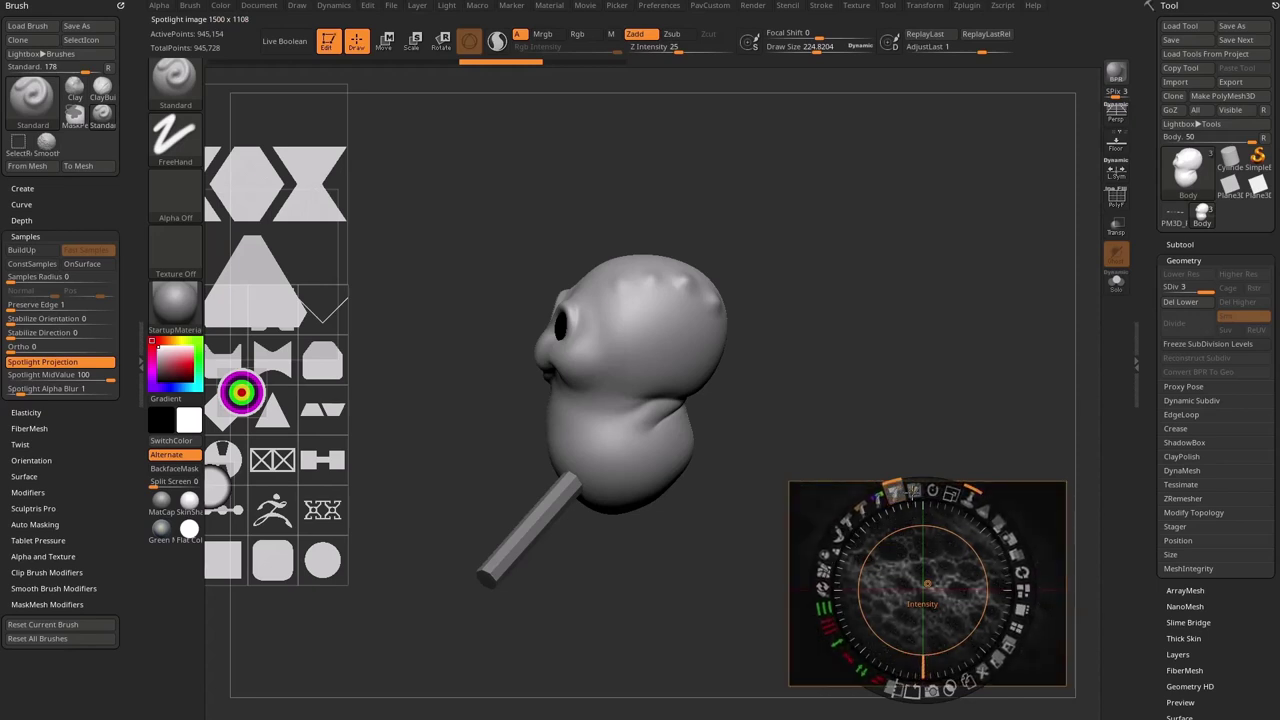
Step: Try embossing the intensity-adjusted scaly skin on the side of the head and undo the stroke
key(z)
mouse_move(628, 325)
mouse_down()
mouse_move(677, 314)
mouse_move(655, 345)
mouse_move(640, 336)
mouse_move(672, 342)
mouse_up()
key(ctrl+z)
key(ctrl+z)
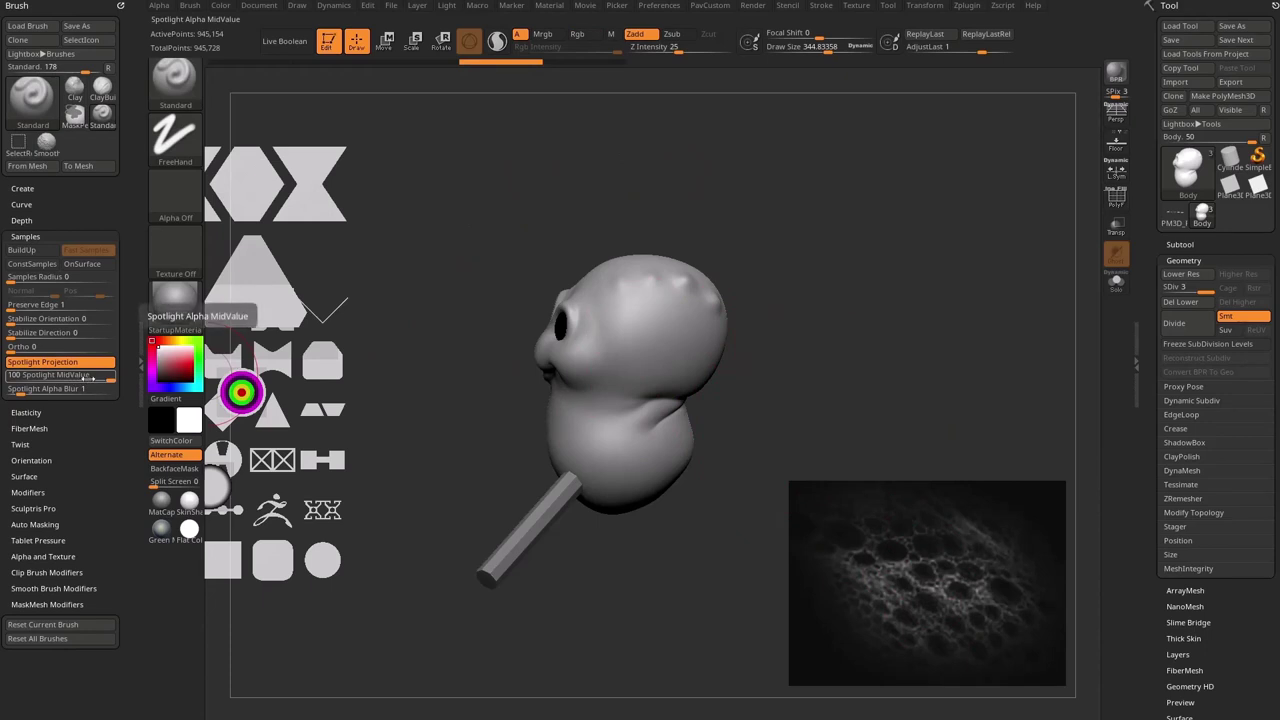
Step: Try embossing the scaly skin on the side of the head with Spotlight MidValue at 0 and at 50, undoing each stroke
drag(109, 378, 6, 378)
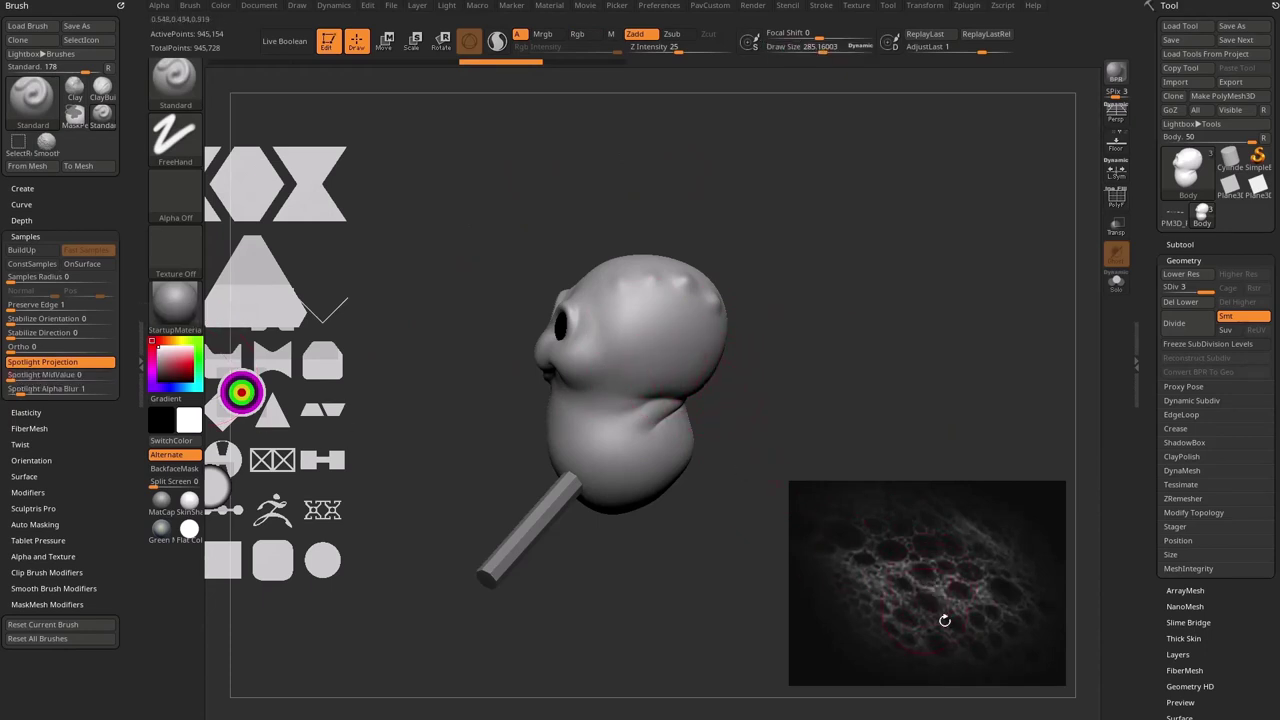
mouse_move(602, 318)
mouse_down()
mouse_move(602, 332)
mouse_move(634, 309)
mouse_move(680, 338)
mouse_move(625, 315)
mouse_move(660, 345)
mouse_move(640, 320)
mouse_up()
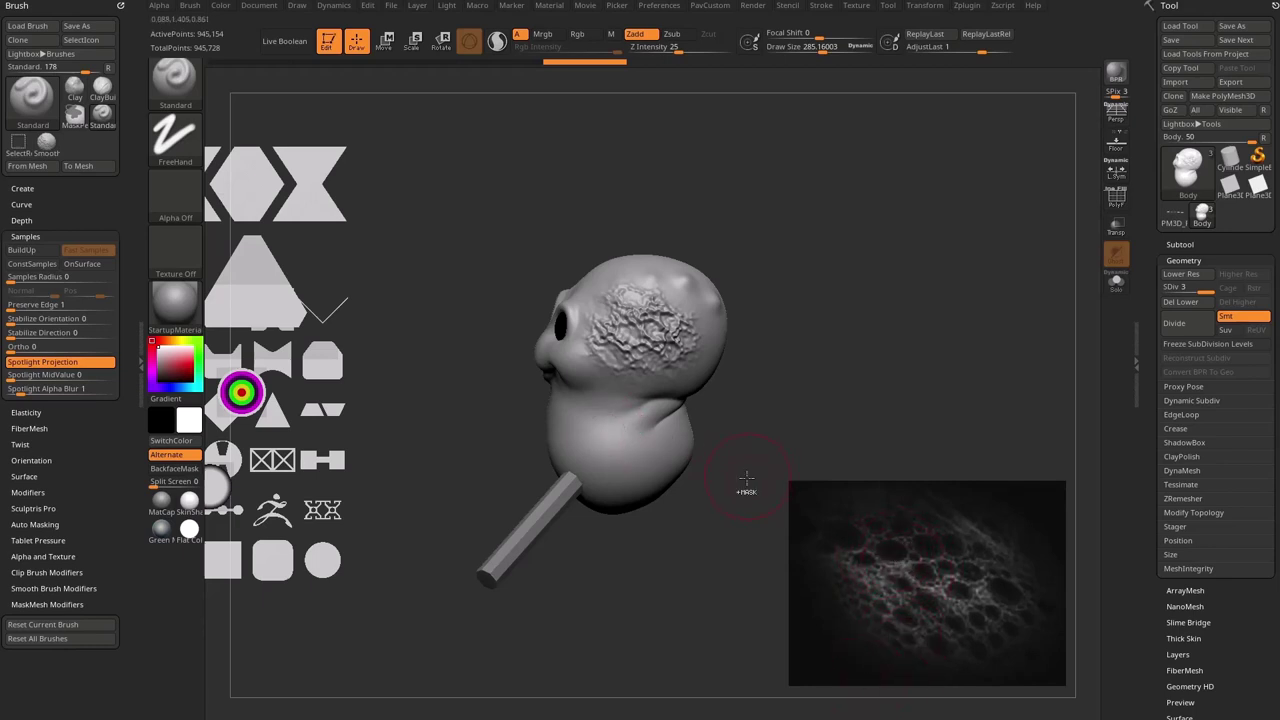
key(ctrl+z)
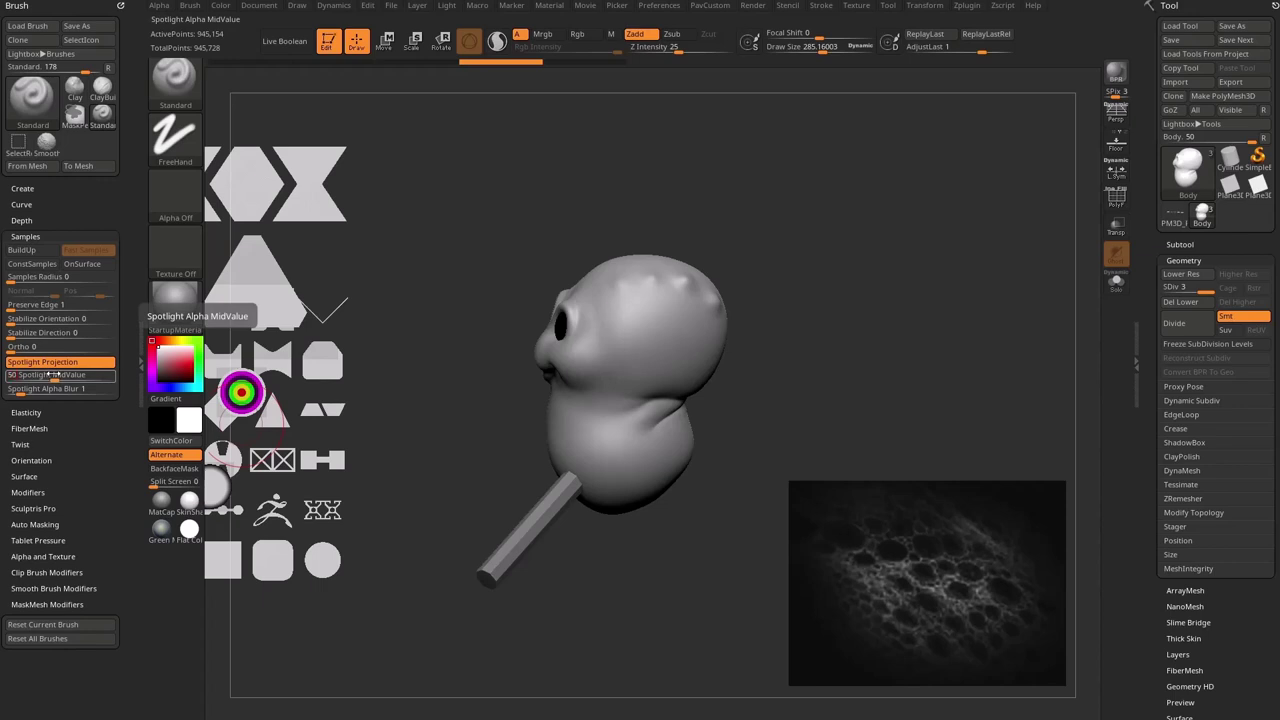
mouse_move(622, 328)
mouse_down()
mouse_move(636, 343)
mouse_move(668, 325)
mouse_move(625, 345)
mouse_move(655, 325)
mouse_move(640, 322)
mouse_up()
key(ctrl+z)
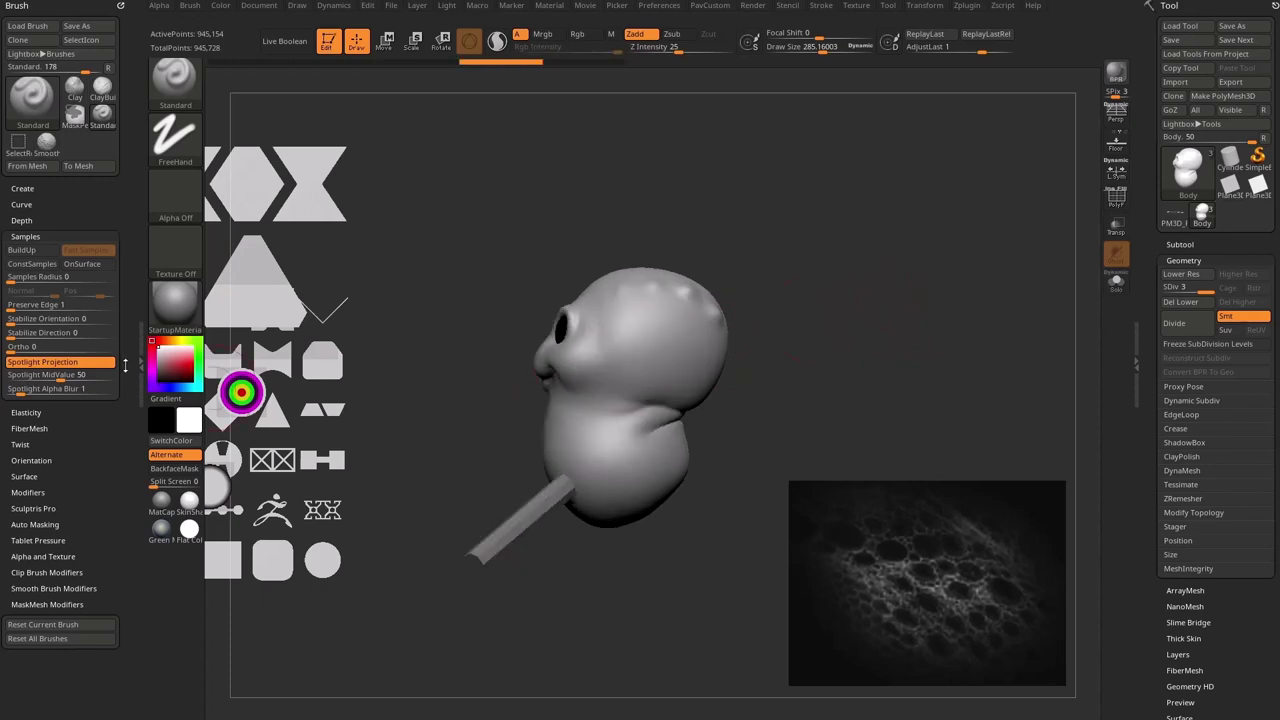
Step: Emboss the side of the head with Spotlight MidValue at 100, inspect the depth from below, and undo it
mouse_move(650, 358)
mouse_down()
mouse_move(640, 338)
mouse_move(662, 330)
mouse_move(632, 348)
mouse_move(654, 358)
mouse_up()
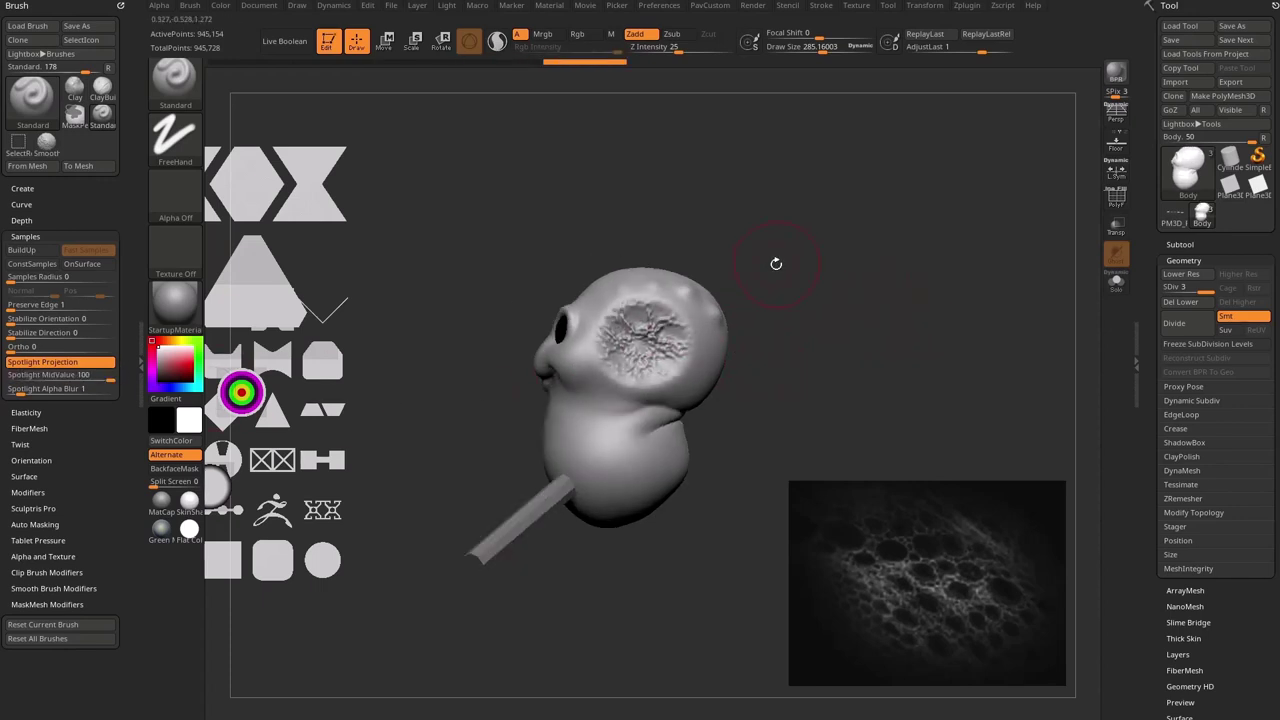
drag(785, 318, 777, 257)
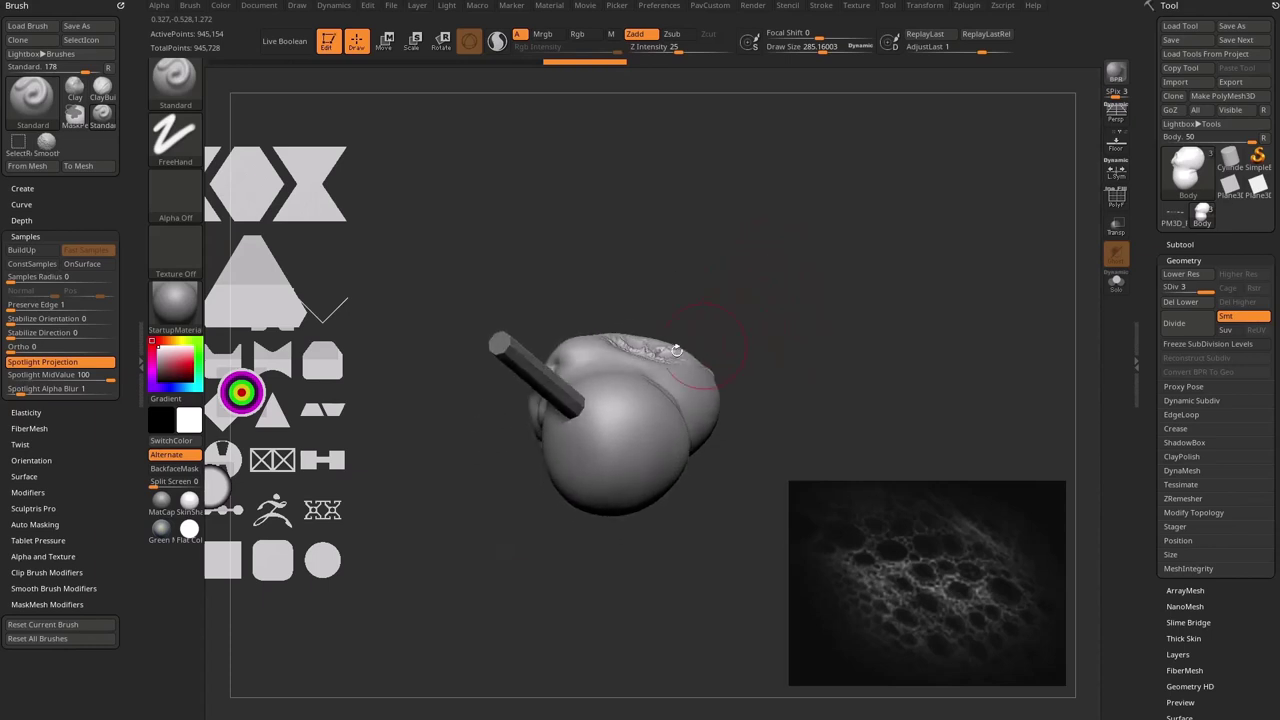
shift+drag(714, 306, 766, 373)
key(ctrl+z)
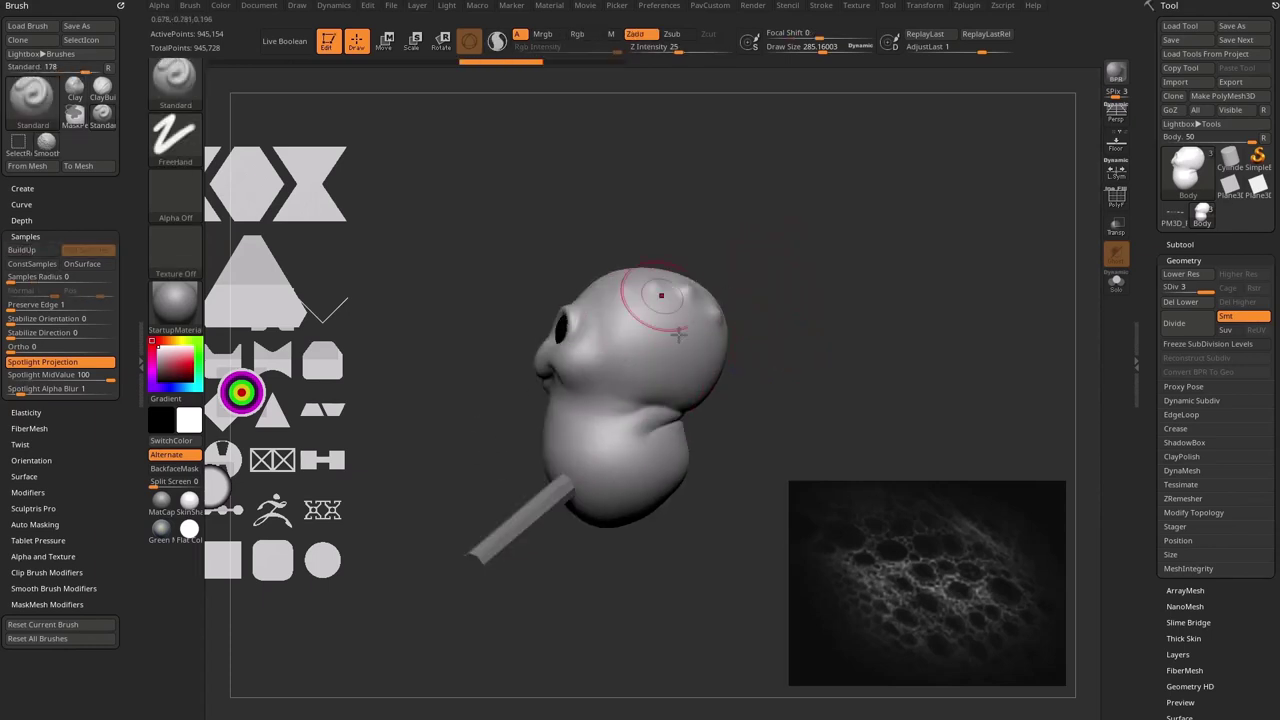
Step: Hide Spotlight, load the Scaly Skin_26.psd alpha from Lightbox, and invert it
key(shift+z)
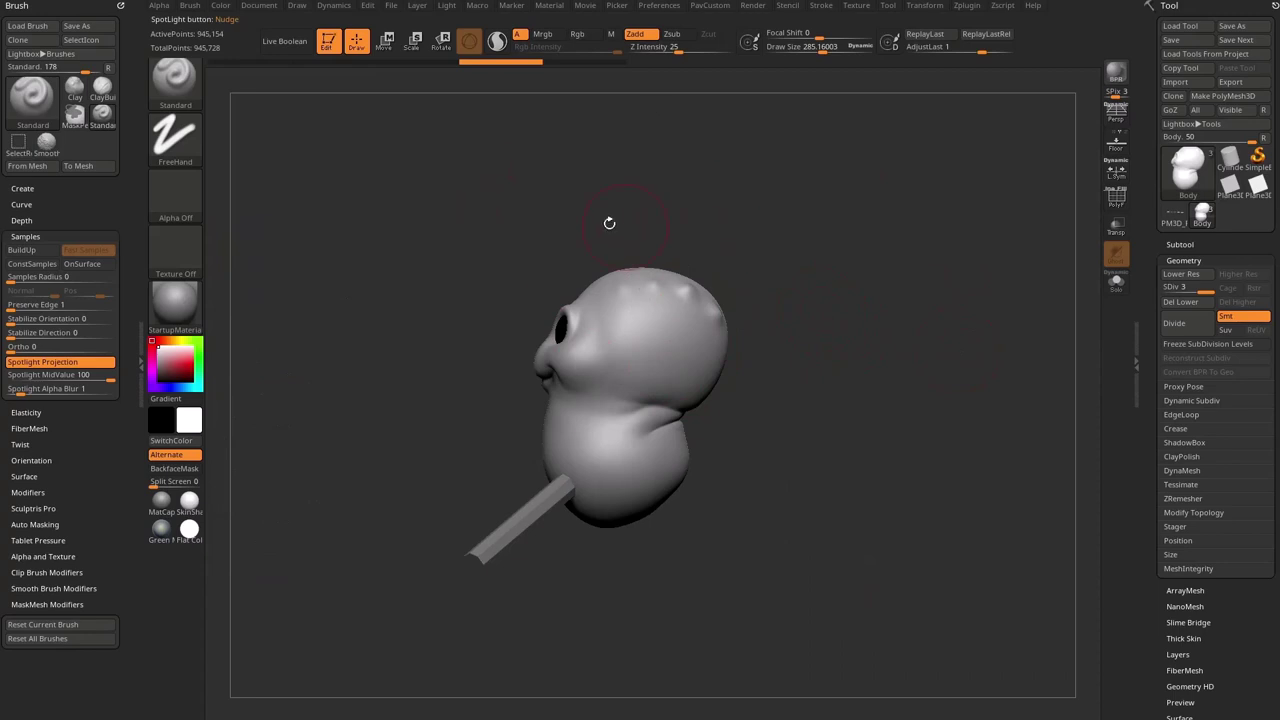
click(158, 5)
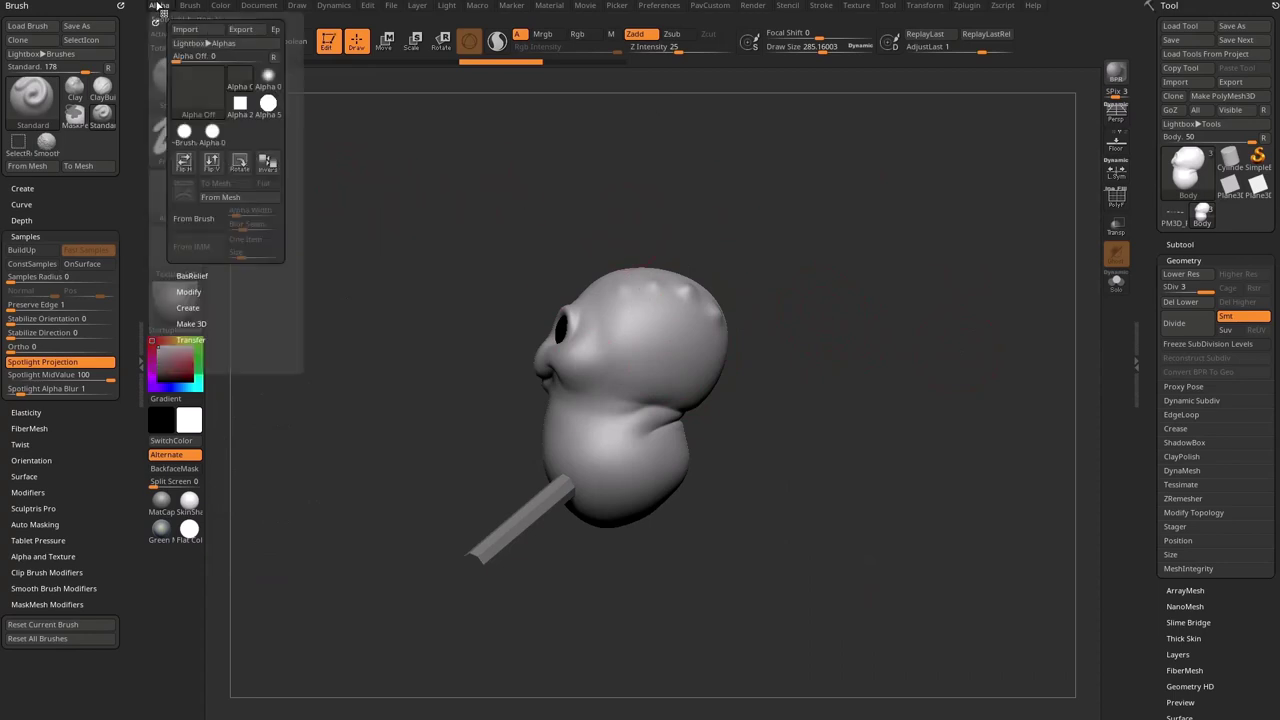
click(205, 43)
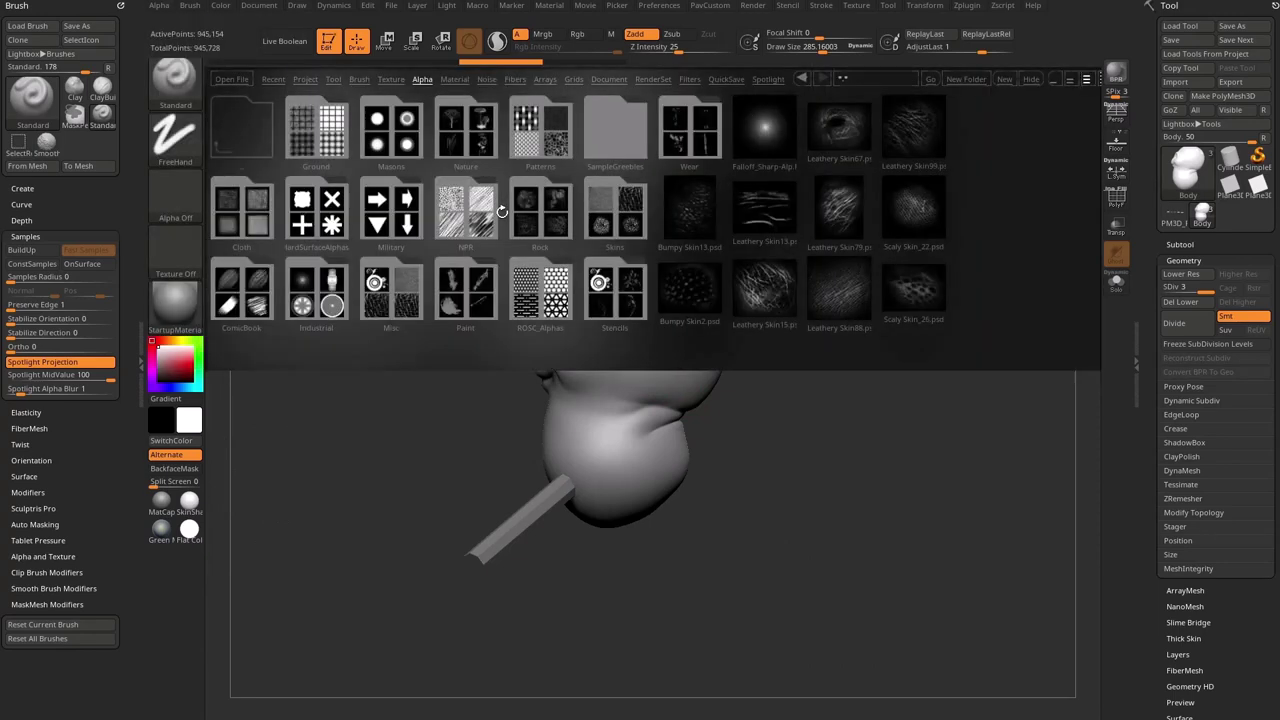
double_click(933, 292)
click(175, 195)
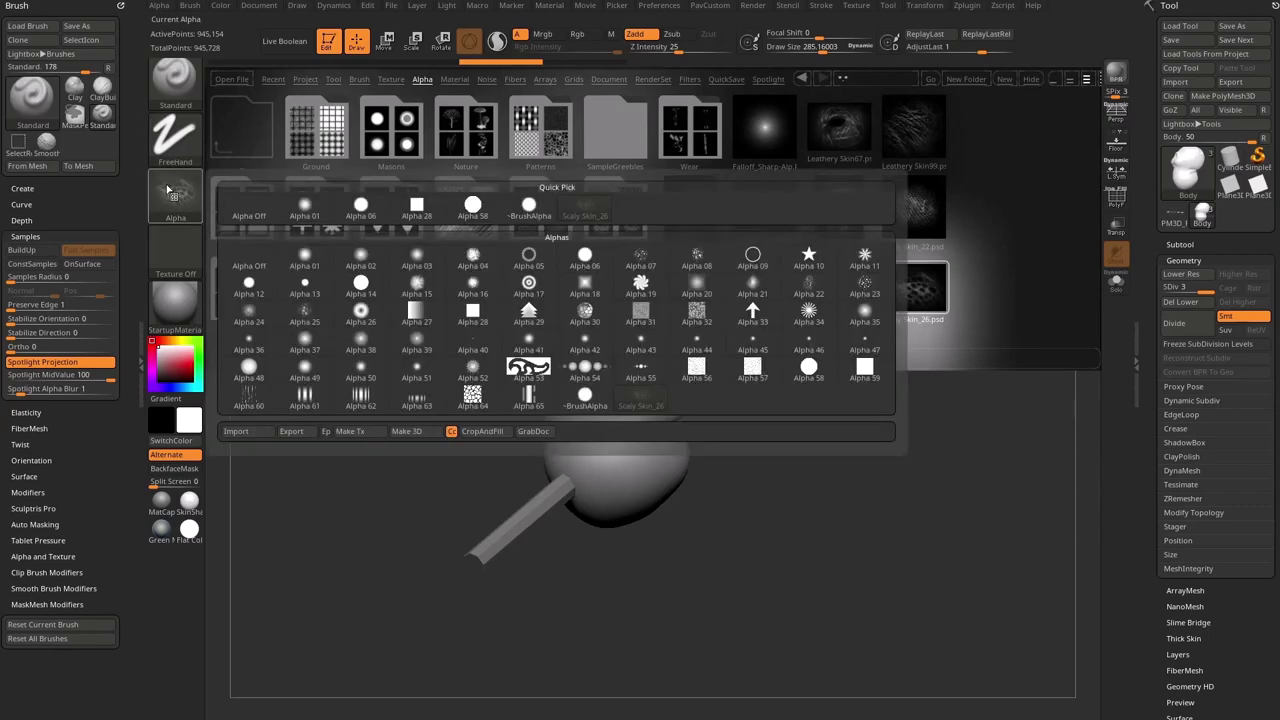
click(158, 5)
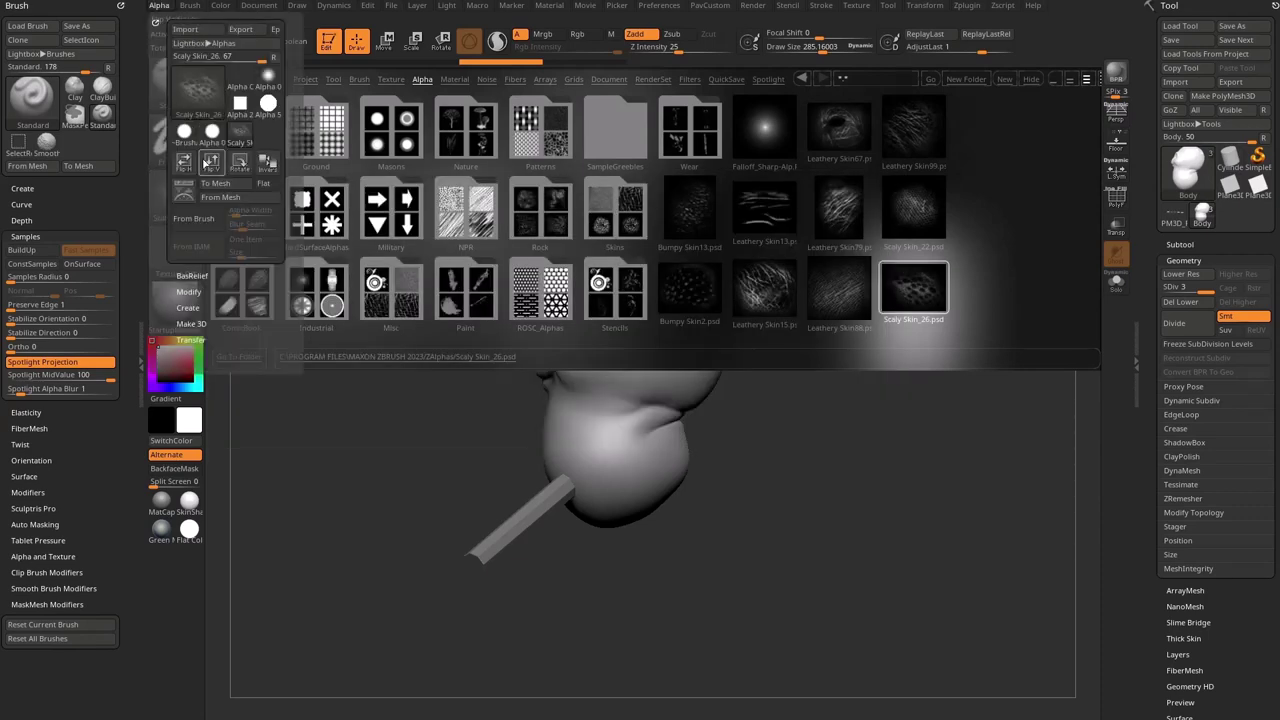
click(268, 163)
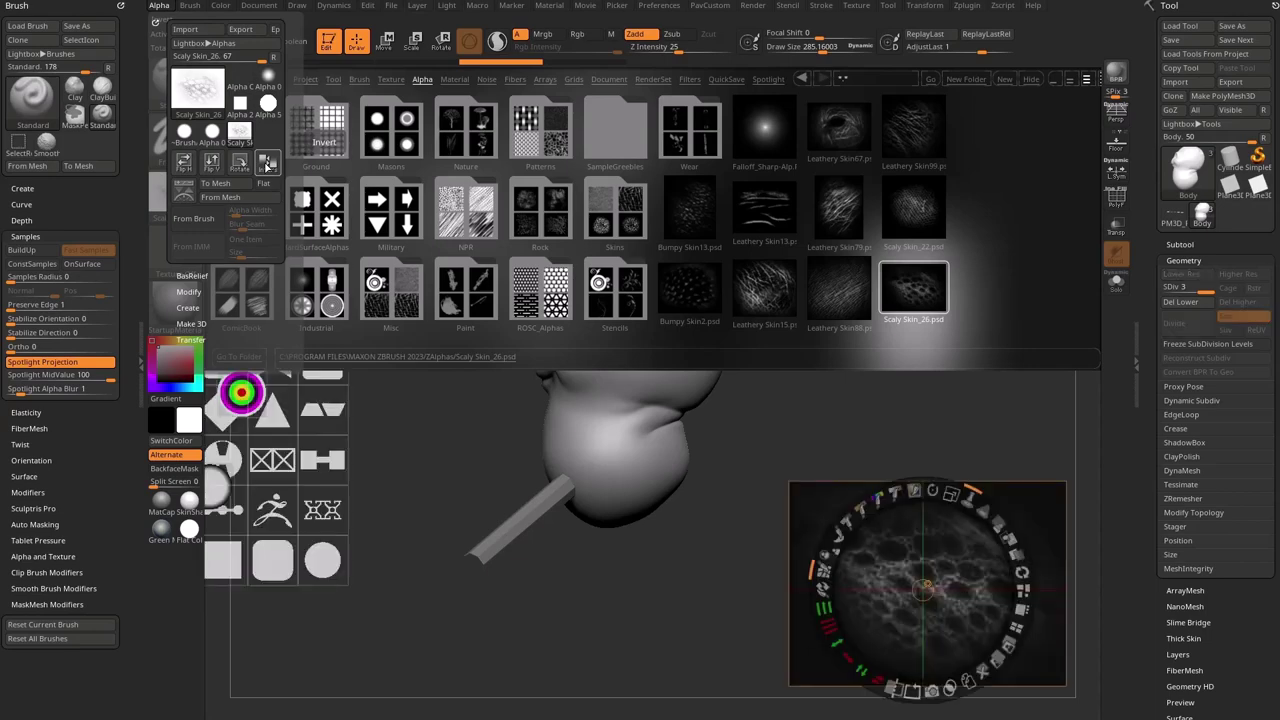
Step: Replace the dark scaly skin image in Spotlight with the inverted Scaly Skin_26 alpha, placed beside the character
key(comma)
click(184, 190)
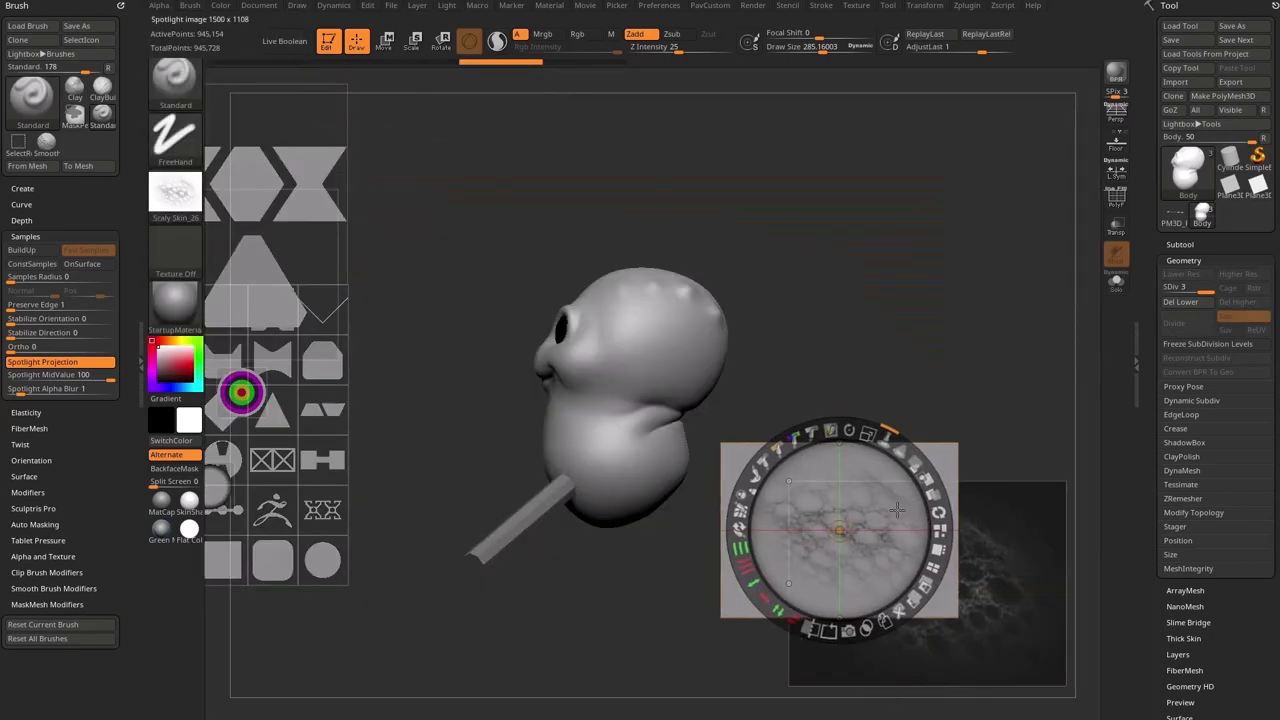
drag(850, 537, 948, 512)
click(988, 650)
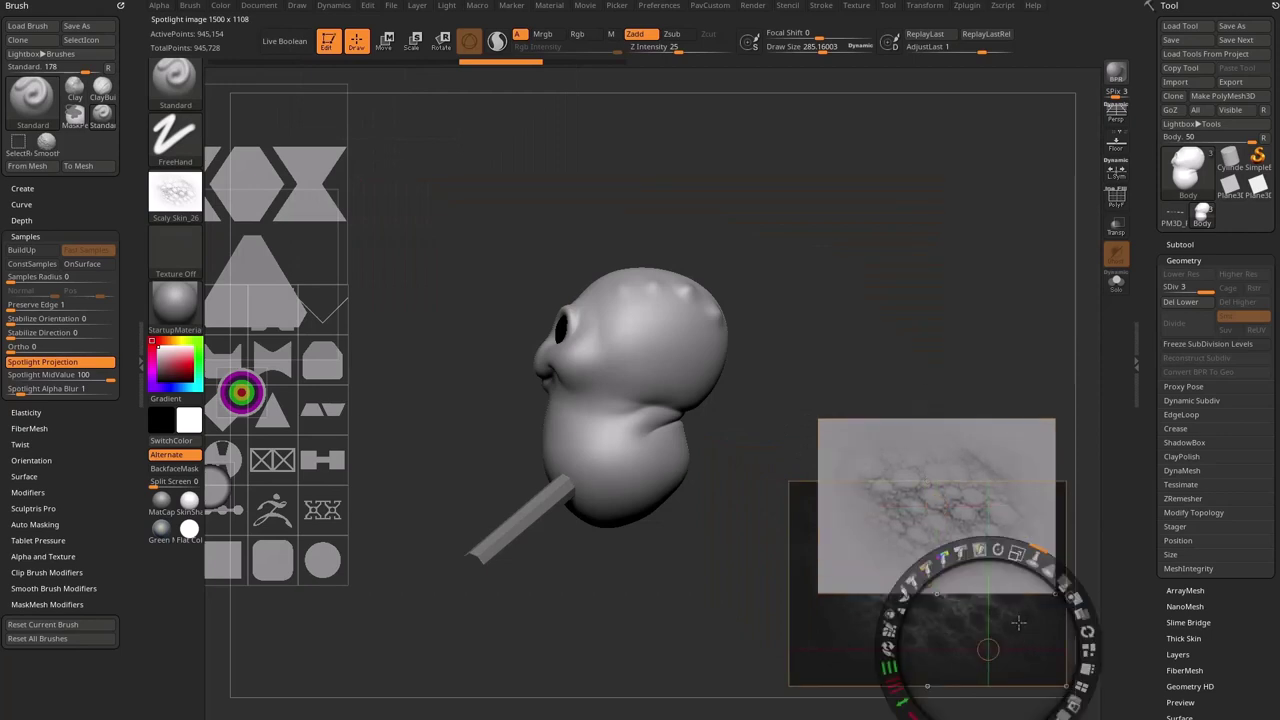
drag(1006, 649, 827, 609)
click(870, 692)
drag(937, 526, 938, 596)
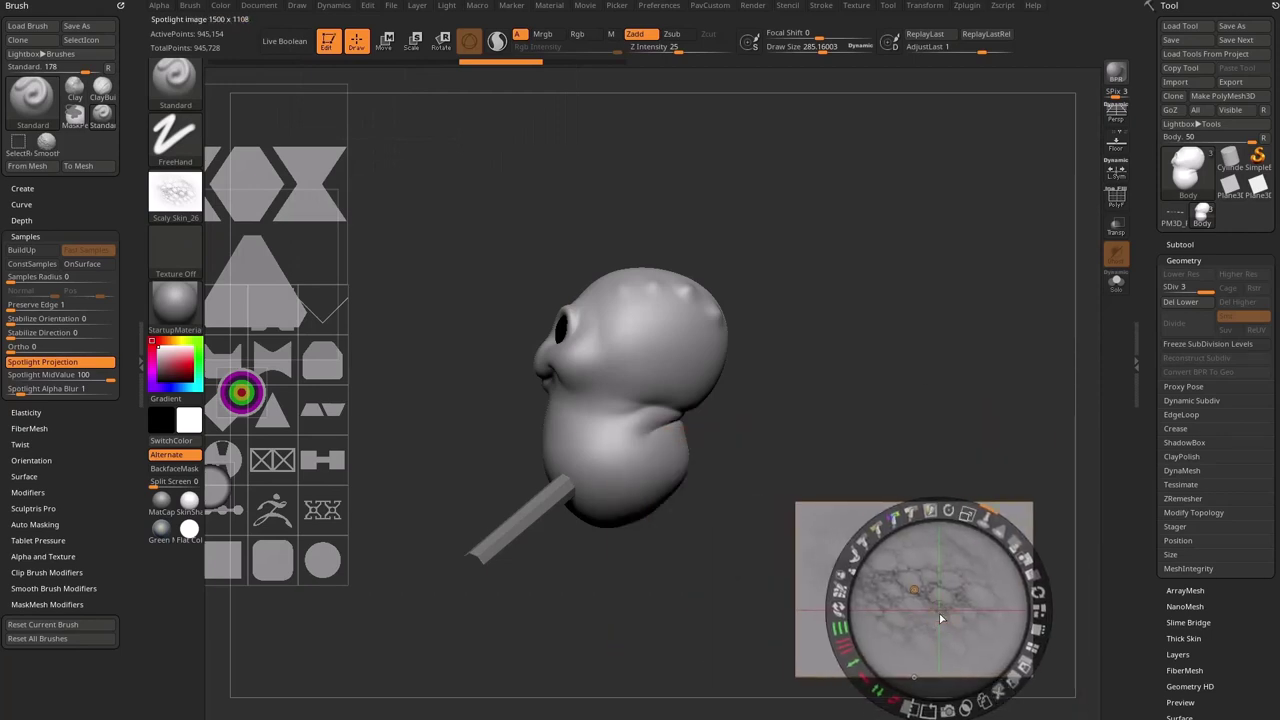
Step: Set Spotlight MidValue to 0, try freehand embossing of the inverted scaly skin on the side of the head, and undo it
text(z0)
key(Return)
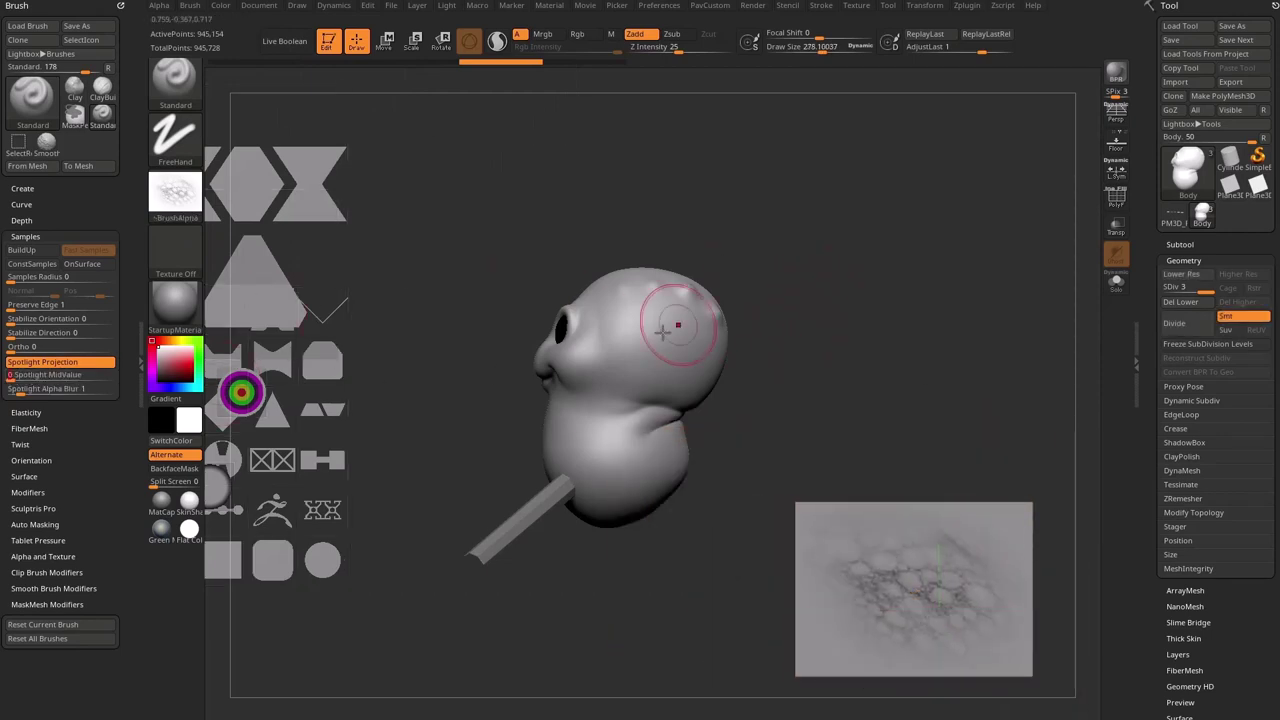
mouse_move(613, 322)
mouse_down()
mouse_move(620, 375)
mouse_move(660, 330)
mouse_move(695, 350)
mouse_up()
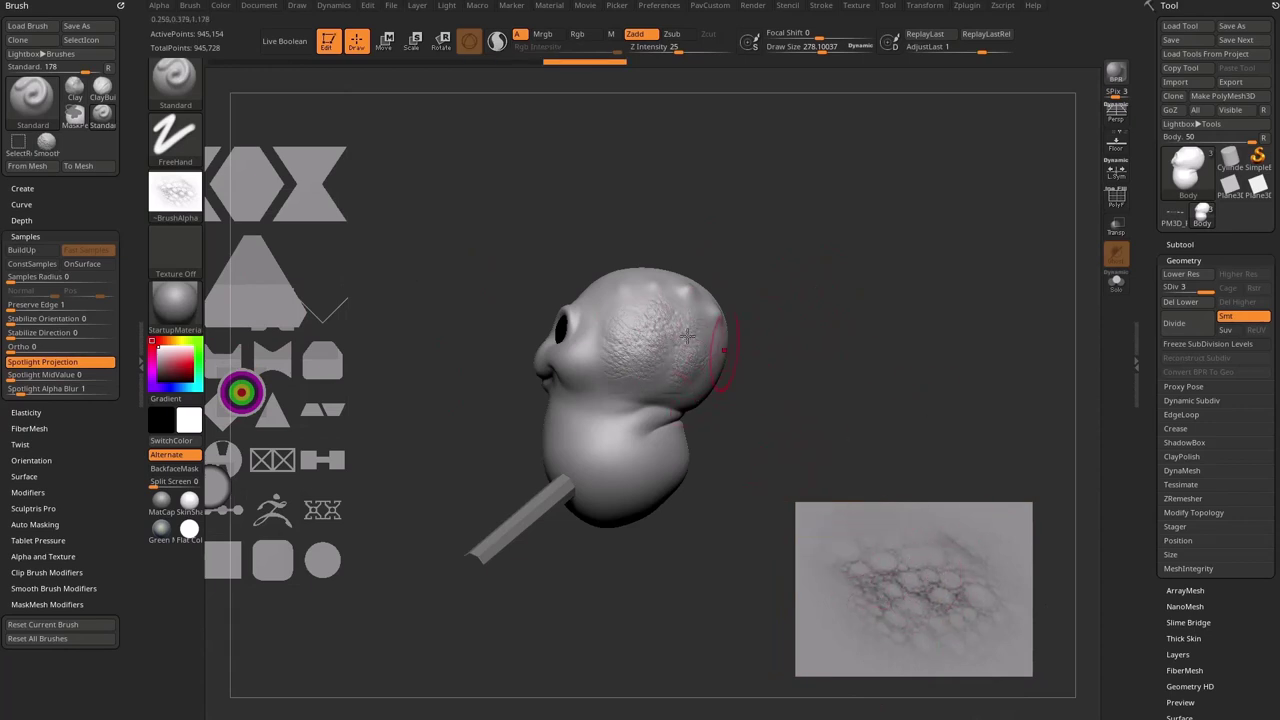
key(ctrl)
key(ctrl+z)
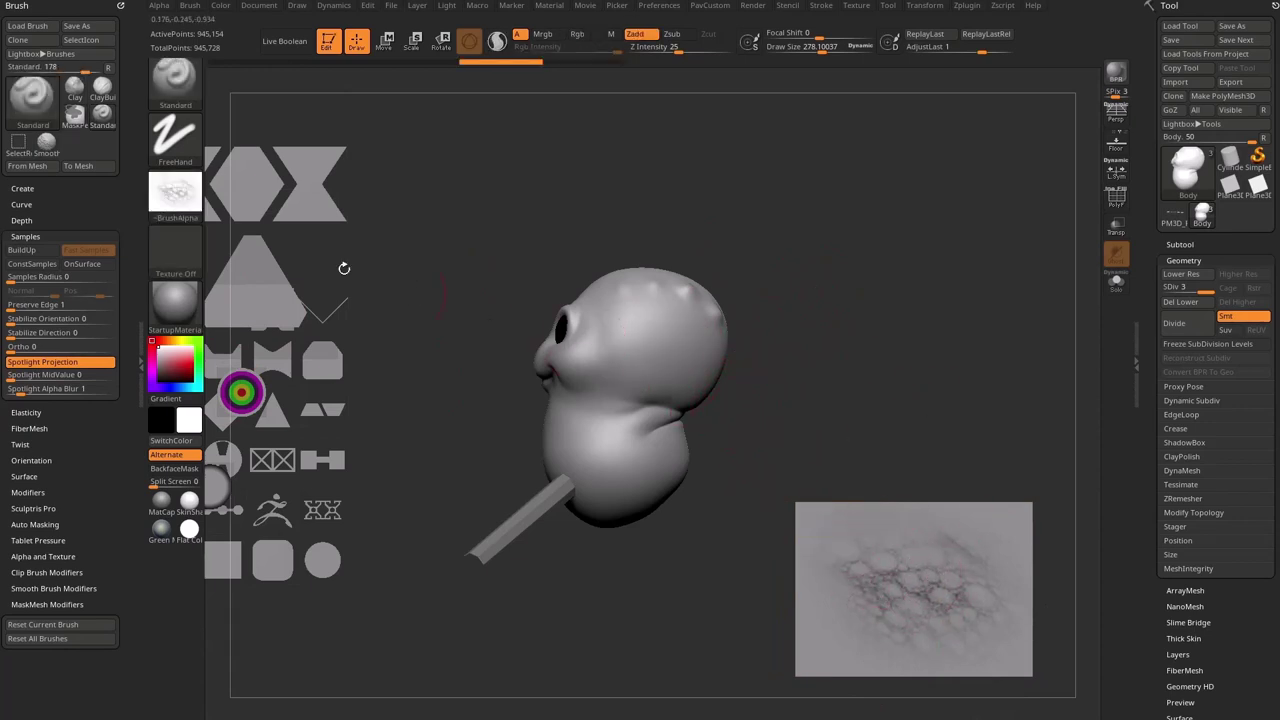
Step: Switch the stroke to DragRect and try embossing the inverted scaly skin on the head with Spotlight MidValue at 0 and at 47
click(175, 137)
click(303, 152)
drag(660, 349, 731, 369)
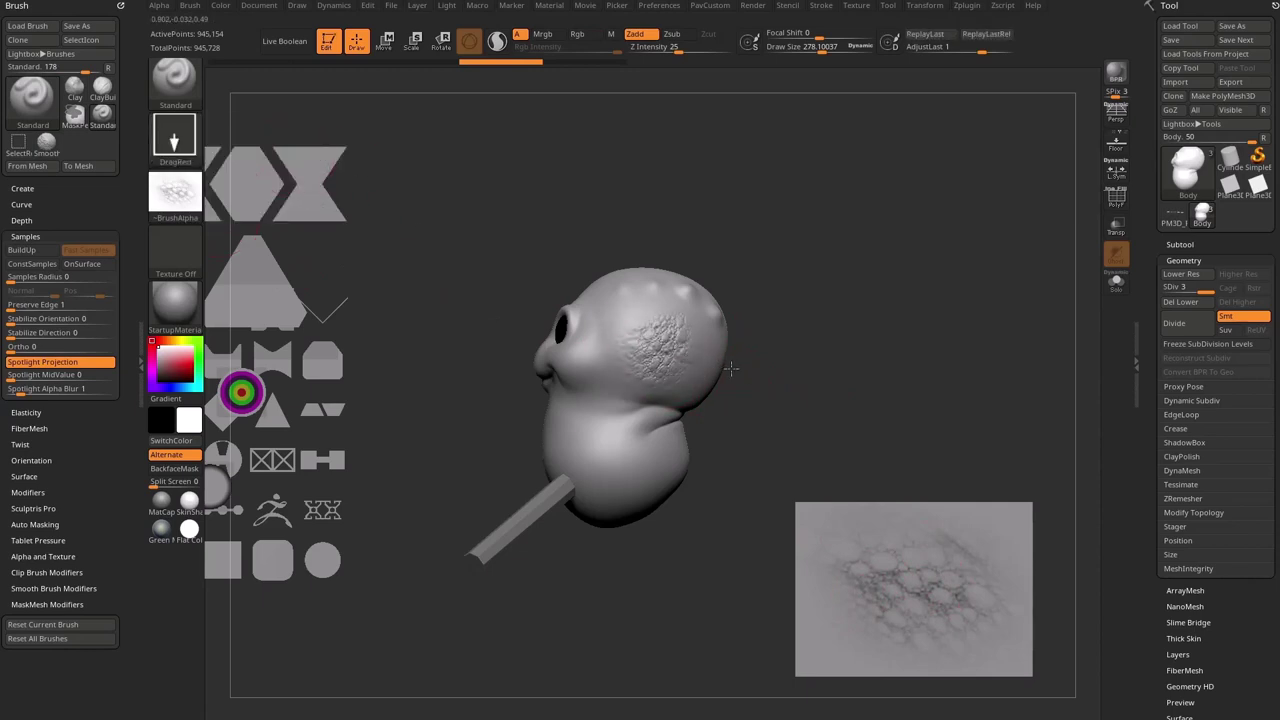
key(ctrl+z)
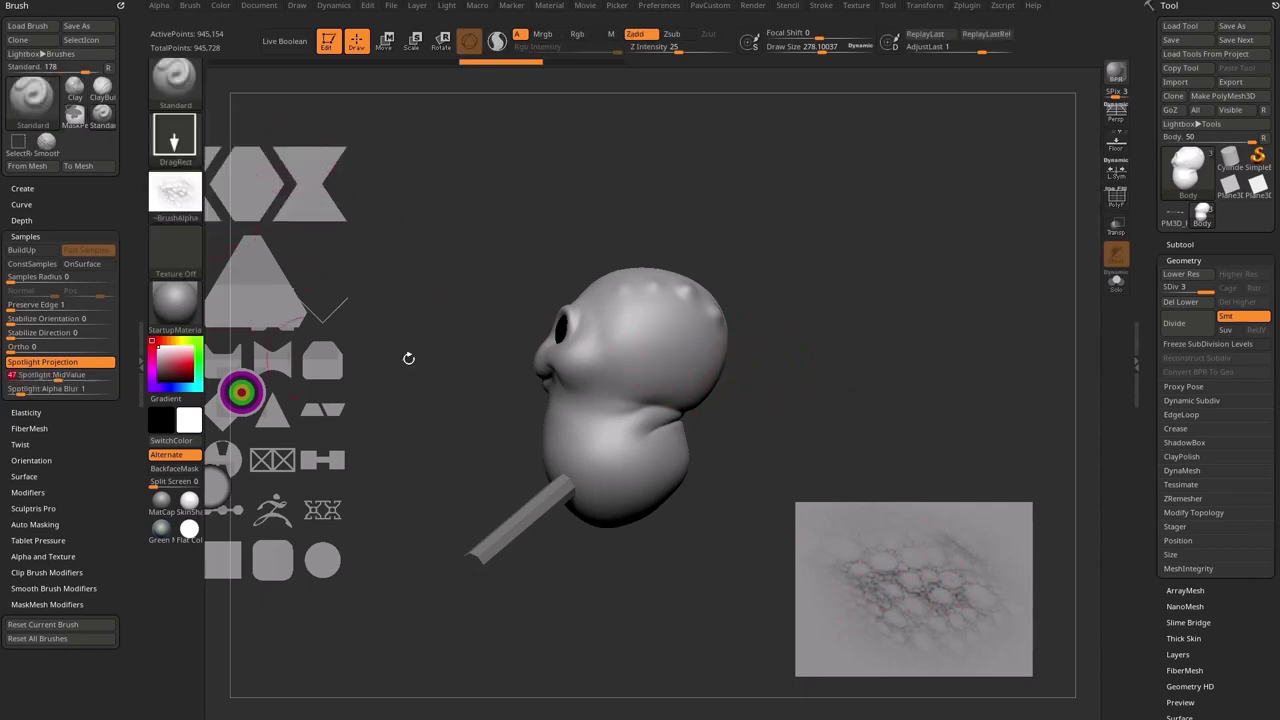
drag(662, 345, 737, 366)
Step: Switch the stroke to Dots, set Spotlight MidValue to 48, and try embossing the inverted scaly skin on the side of the head
click(175, 135)
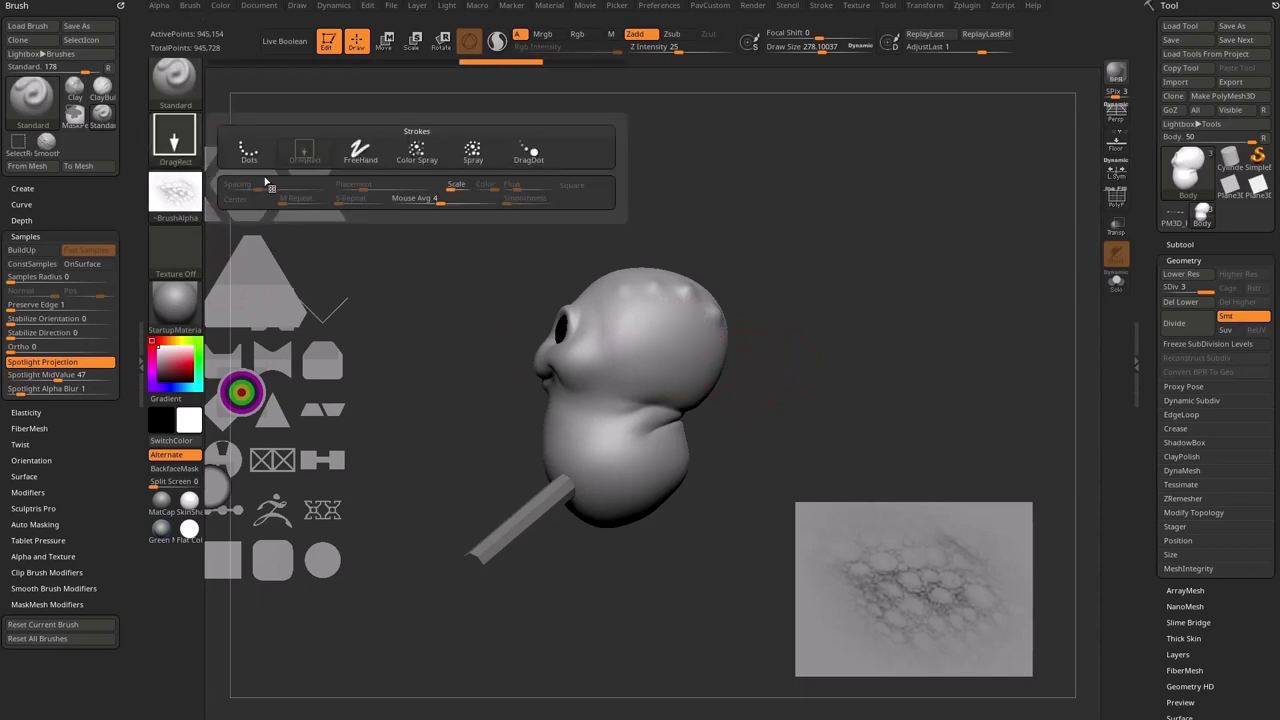
click(249, 150)
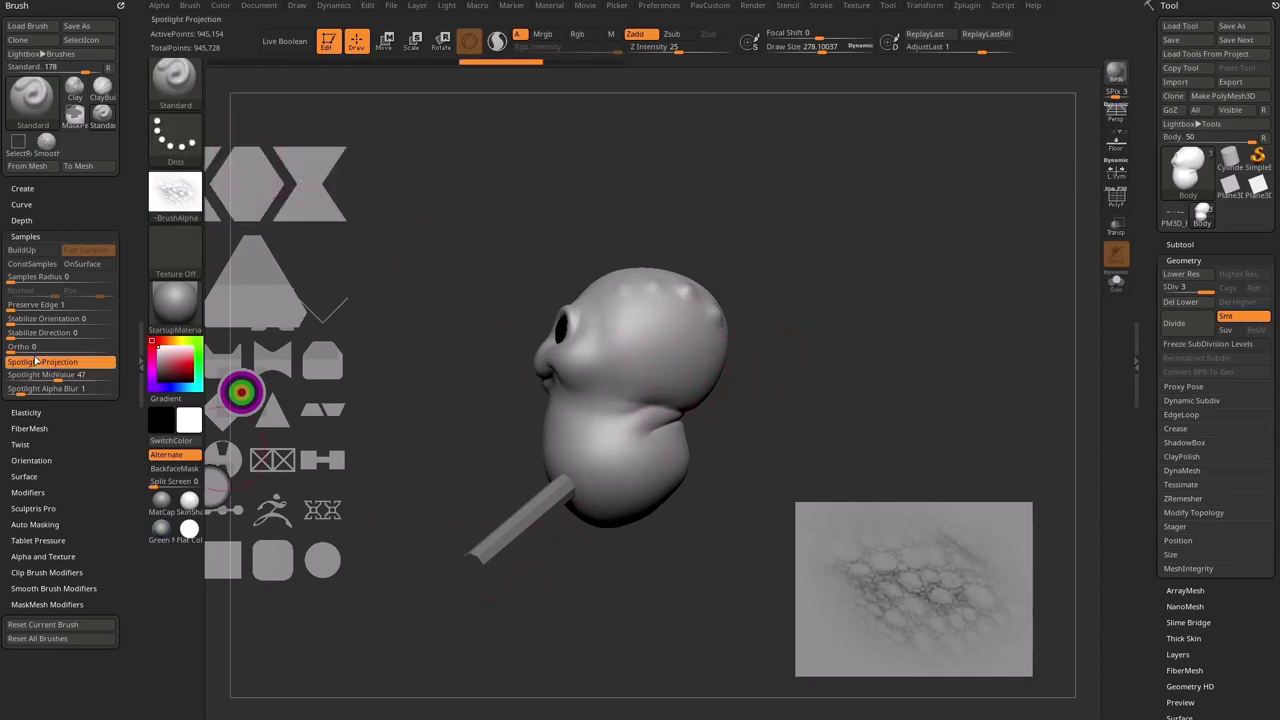
click(58, 378)
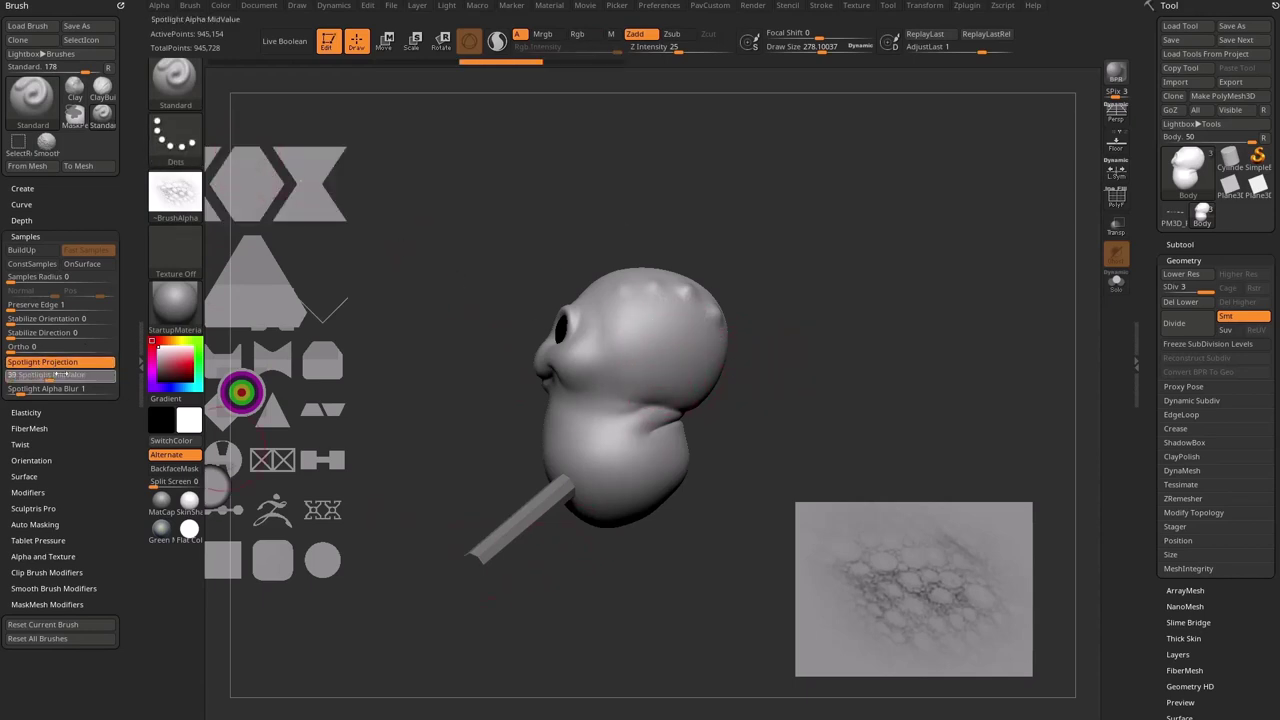
click(659, 310)
drag(603, 345, 737, 354)
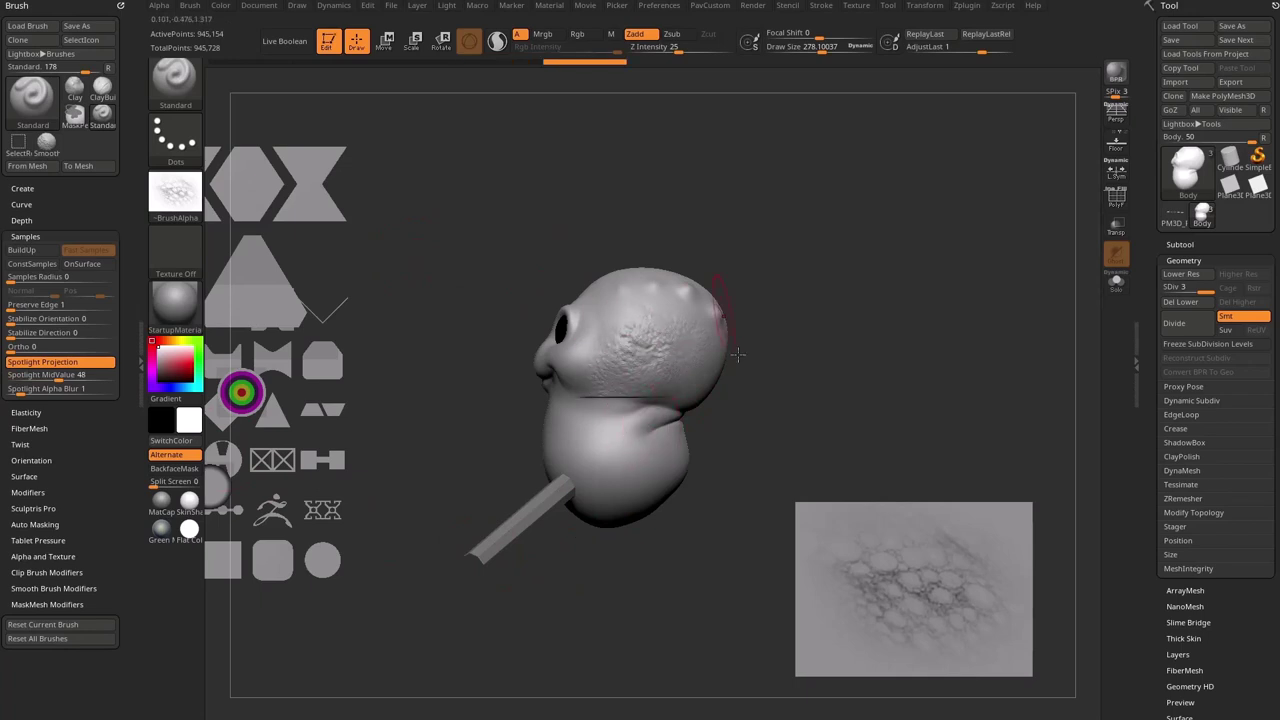
key(ctrl+z)
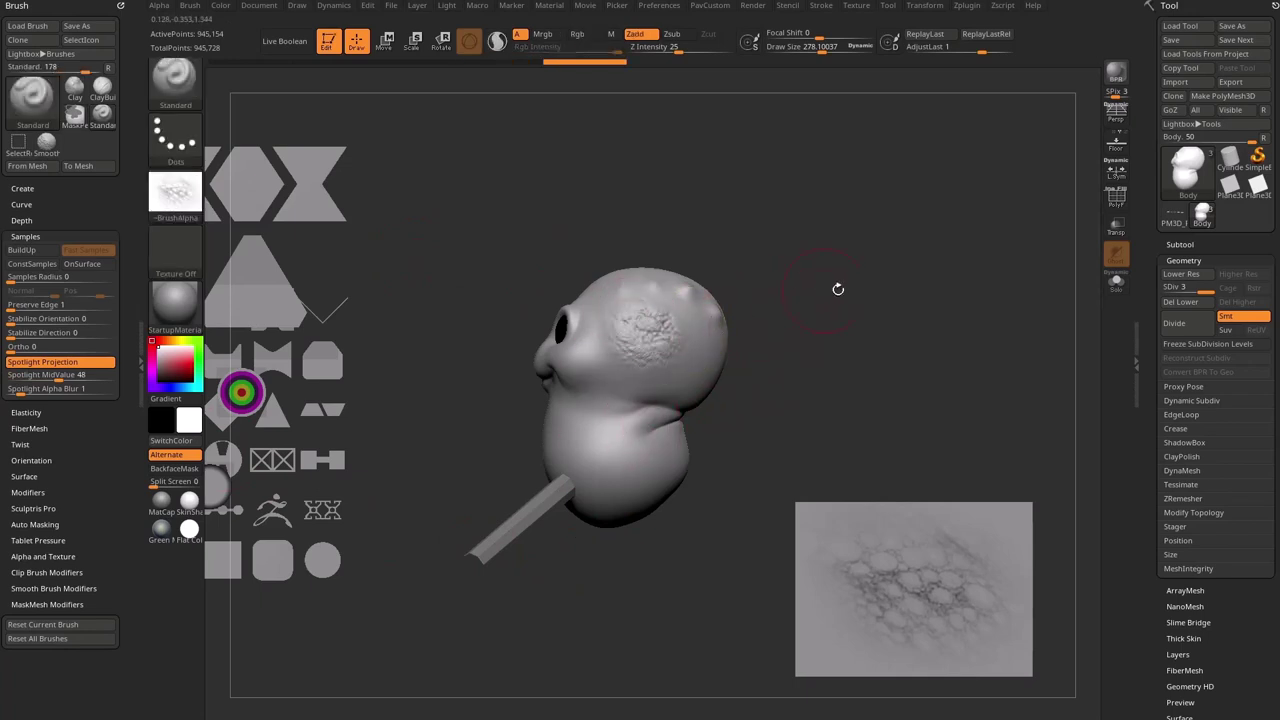
Step: Emboss the inverted scaly skin around the side and back of the head with Dots strokes at MidValue 48
mouse_move(838, 289)
mouse_down()
mouse_move(800, 292)
mouse_move(755, 330)
mouse_up()
mouse_move(645, 328)
mouse_down()
mouse_move(606, 358)
mouse_move(640, 370)
mouse_up()
drag(791, 278, 804, 278)
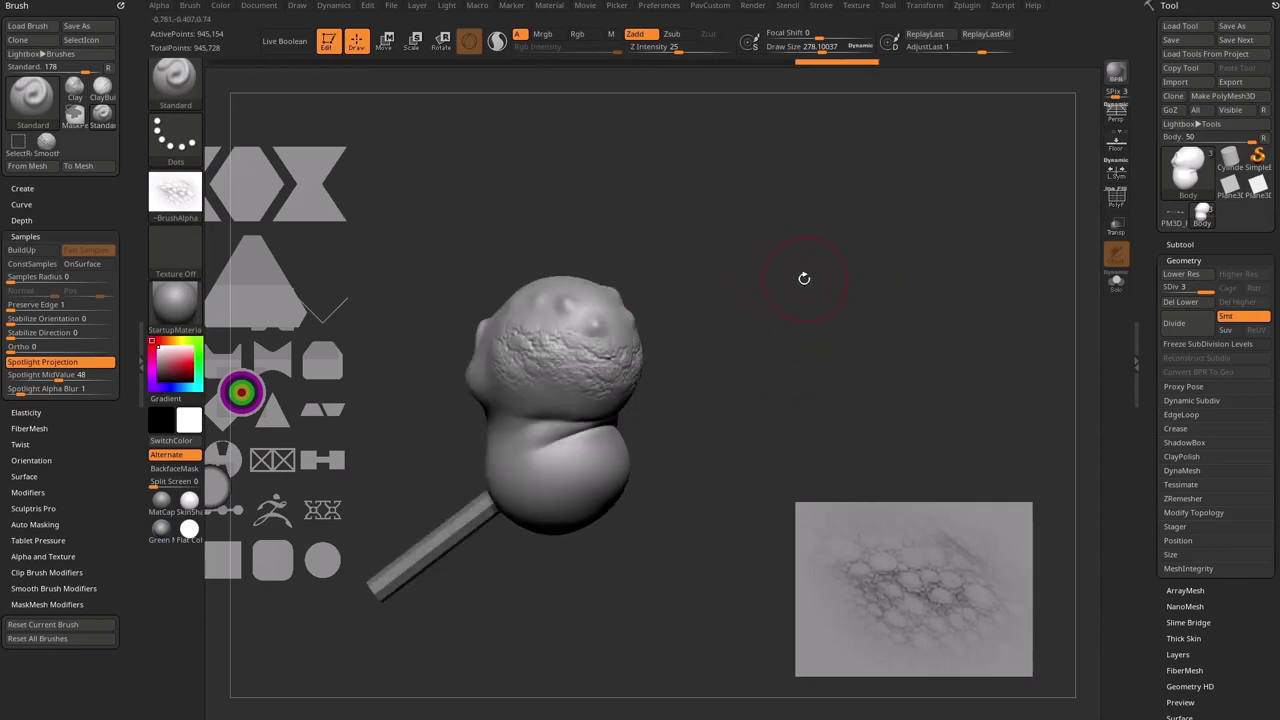
mouse_move(598, 225)
alt+mouse_down()
mouse_move(694, 277)
mouse_move(694, 318)
alt+mouse_up()
mouse_move(690, 350)
mouse_down()
mouse_move(632, 370)
mouse_move(650, 366)
mouse_up()
mouse_move(775, 293)
alt+mouse_down()
mouse_move(731, 284)
mouse_move(735, 325)
alt+mouse_up()
Step: Set Spotlight MidValue to 100, try embossing the inverted scaly skin across the top of the head, and undo the strokes
drag(38, 377, 114, 377)
drag(750, 330, 752, 290)
drag(600, 350, 648, 330)
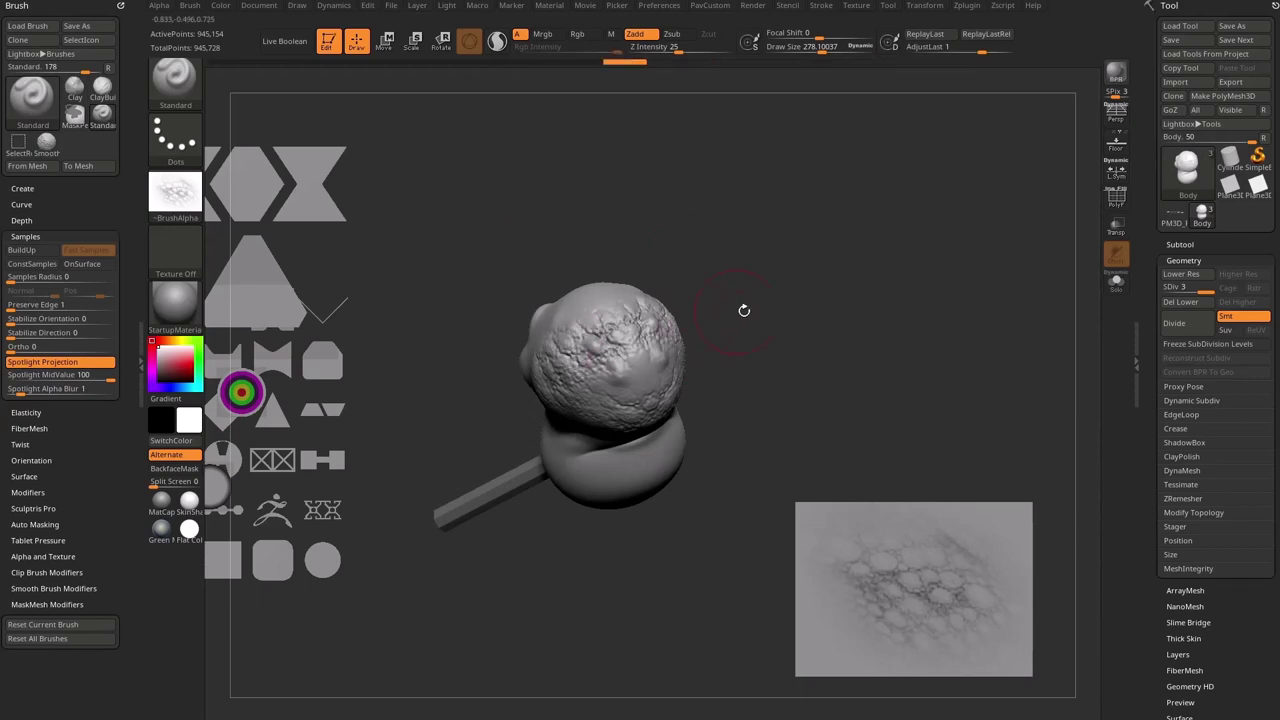
mouse_move(744, 310)
mouse_down()
mouse_move(752, 269)
mouse_move(760, 290)
mouse_move(740, 318)
mouse_up()
key(ctrl+z)
alt+drag(745, 320, 757, 382)
key(ctrl+z)
key(ctrl+z)
Step: With Spotlight MidValue set to 100, emboss the inverted scaly skin over the back and top of the head
drag(791, 306, 782, 266)
mouse_move(761, 323)
mouse_down()
mouse_move(803, 322)
mouse_move(652, 378)
mouse_up()
mouse_move(758, 488)
mouse_down()
mouse_move(790, 300)
mouse_move(758, 322)
mouse_up()
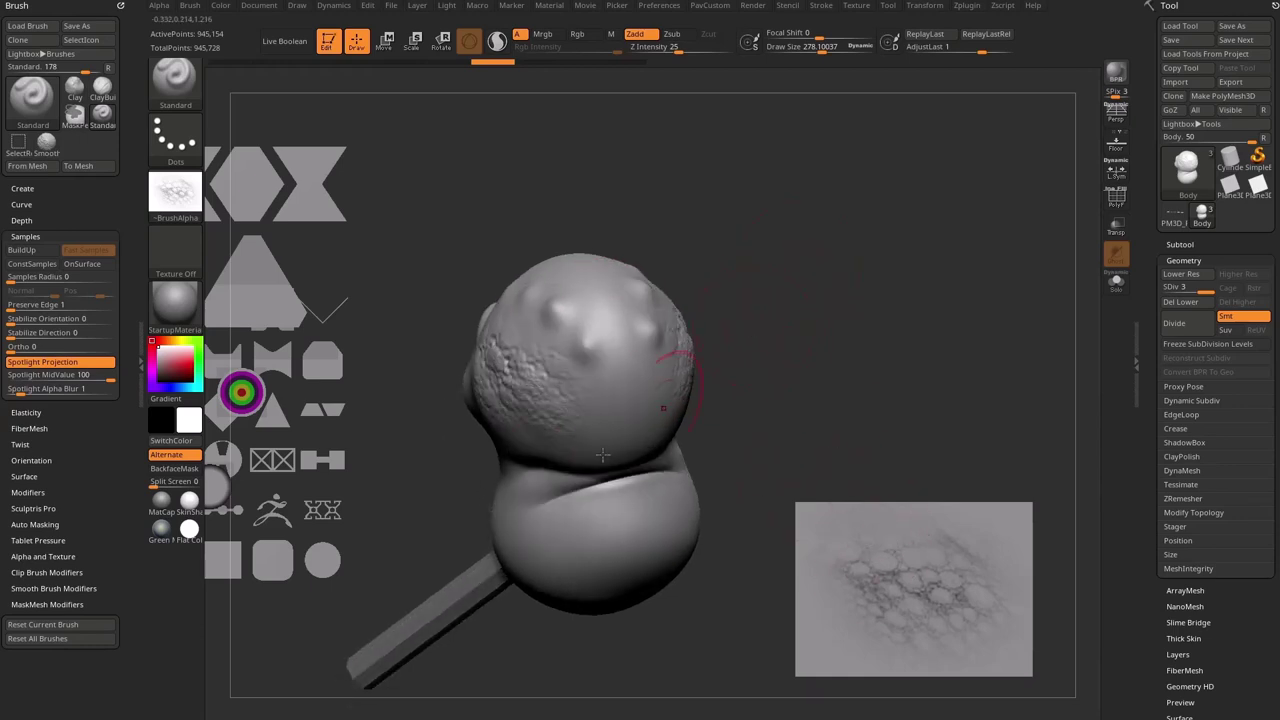
click(10, 380)
drag(68, 376, 124, 376)
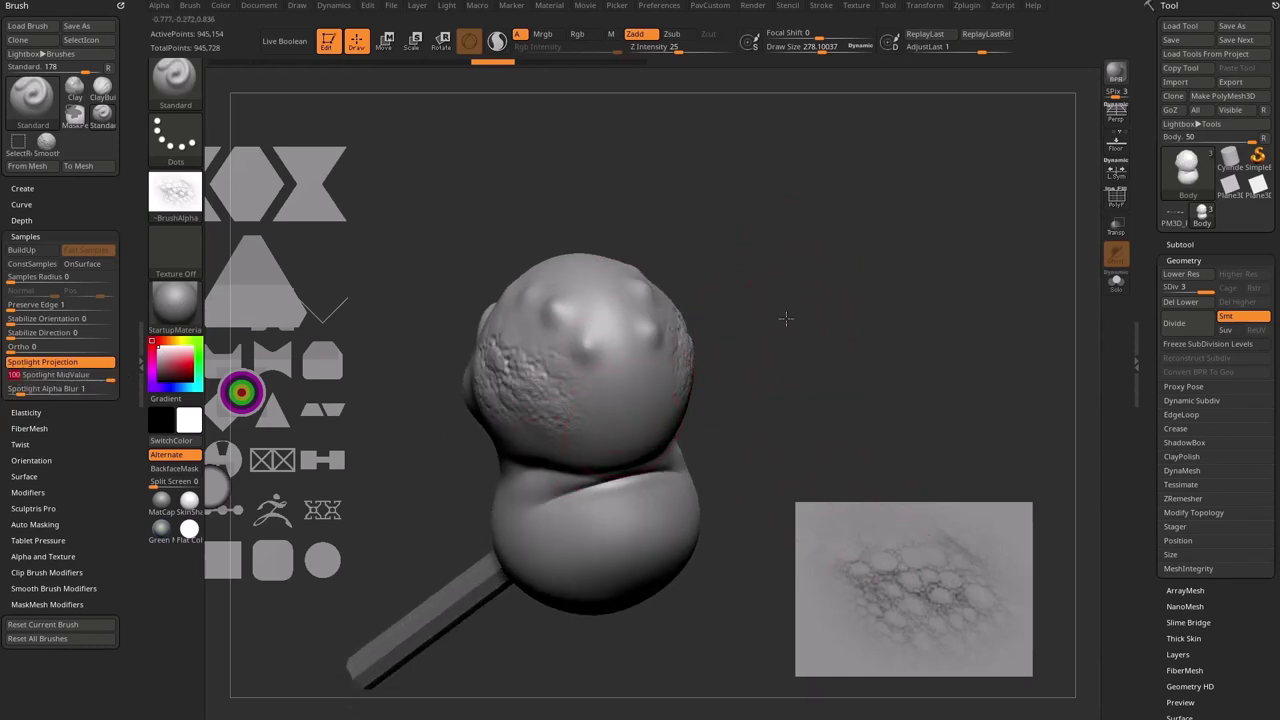
drag(786, 317, 775, 287)
mouse_move(594, 366)
mouse_down()
mouse_move(605, 393)
mouse_move(560, 400)
mouse_up()
drag(765, 275, 737, 309)
drag(560, 363, 530, 362)
drag(740, 300, 728, 340)
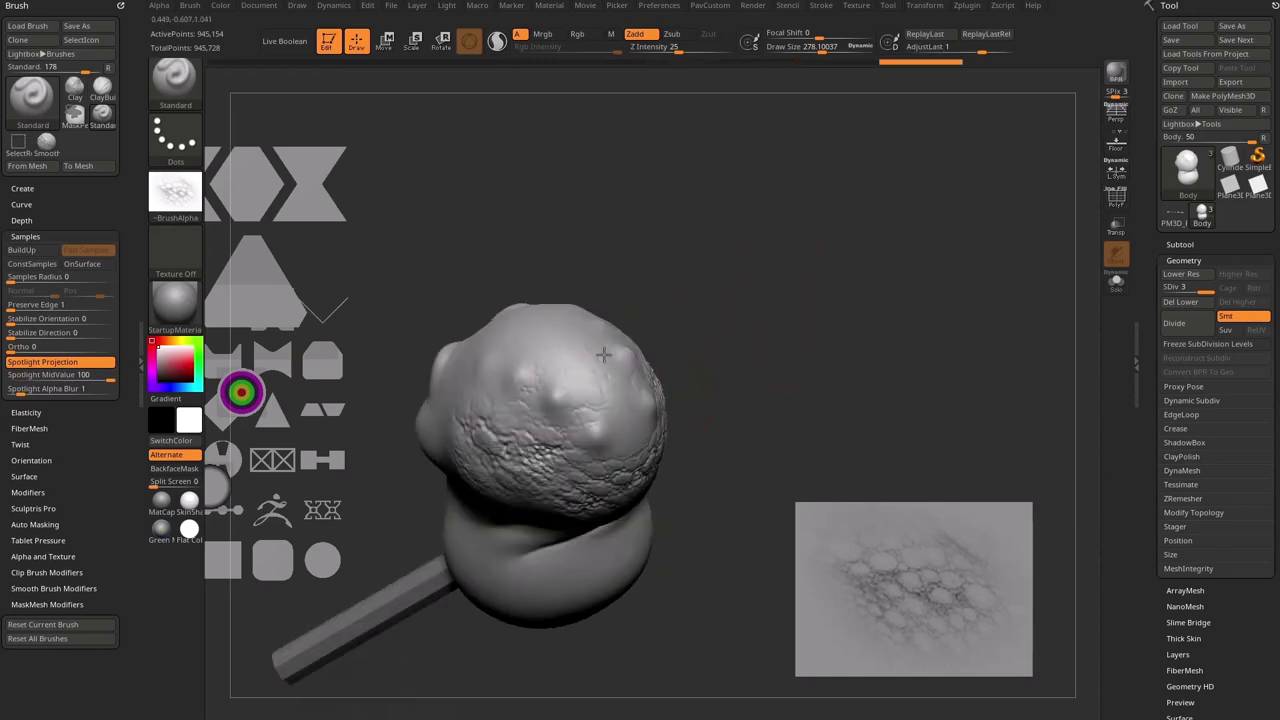
mouse_move(603, 354)
mouse_down()
mouse_move(663, 351)
mouse_move(660, 402)
mouse_move(748, 332)
mouse_move(667, 401)
mouse_up()
mouse_move(571, 386)
mouse_down()
mouse_move(729, 271)
mouse_move(558, 470)
mouse_move(771, 337)
mouse_up()
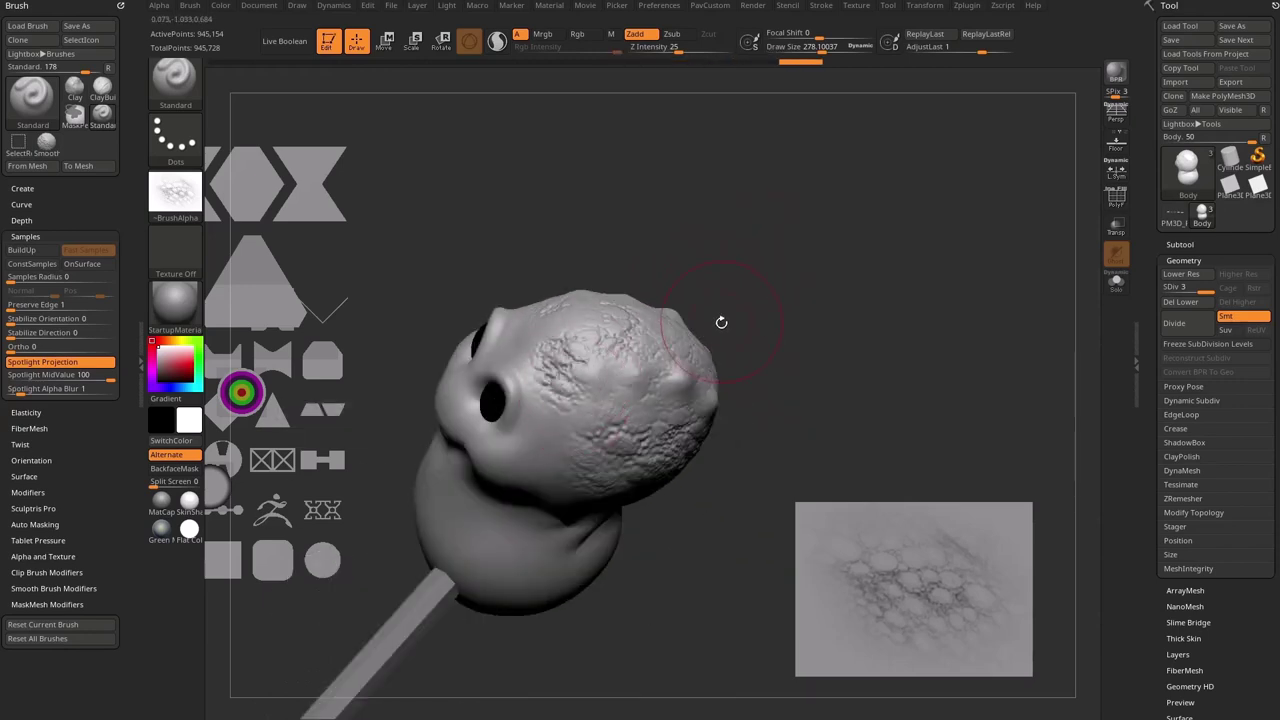
Step: Set Spotlight MidValue to 50 and emboss the inverted scaly skin on the side of the head, undoing a stroke
click(70, 375)
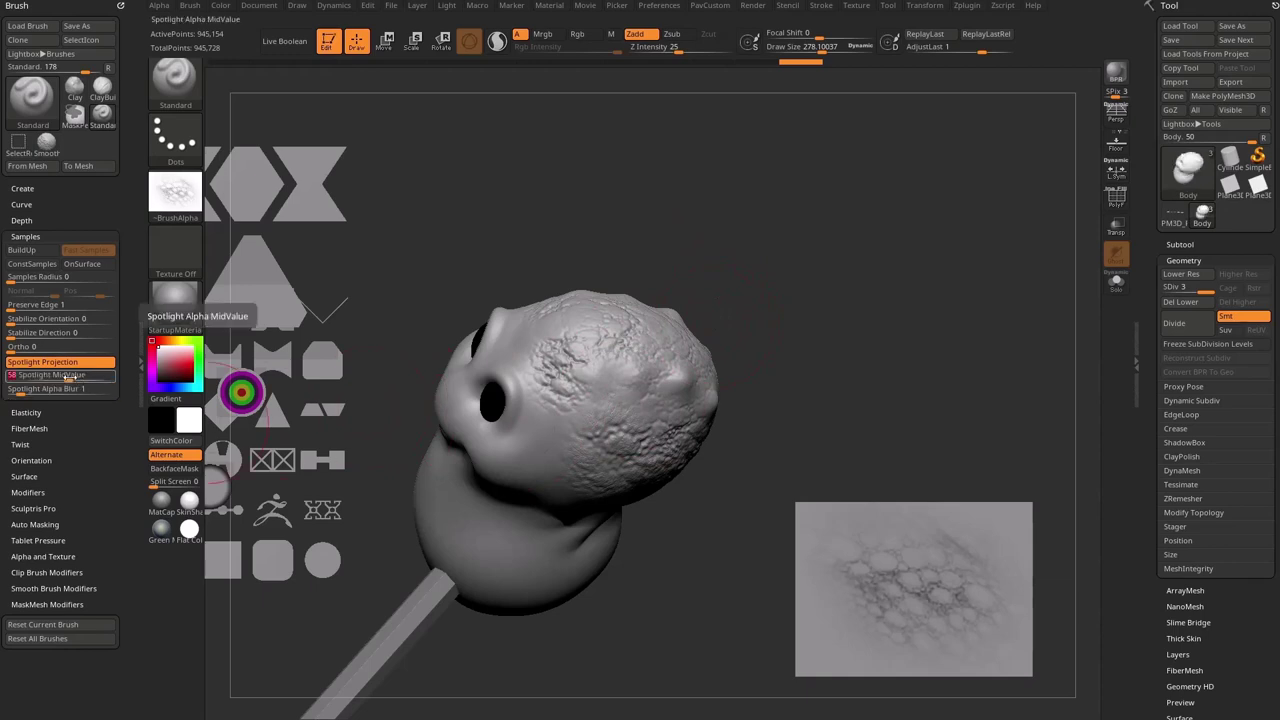
mouse_move(742, 214)
mouse_down()
mouse_move(495, 462)
mouse_move(478, 462)
mouse_up()
alt+drag(805, 289, 812, 340)
key(ctrl+z)
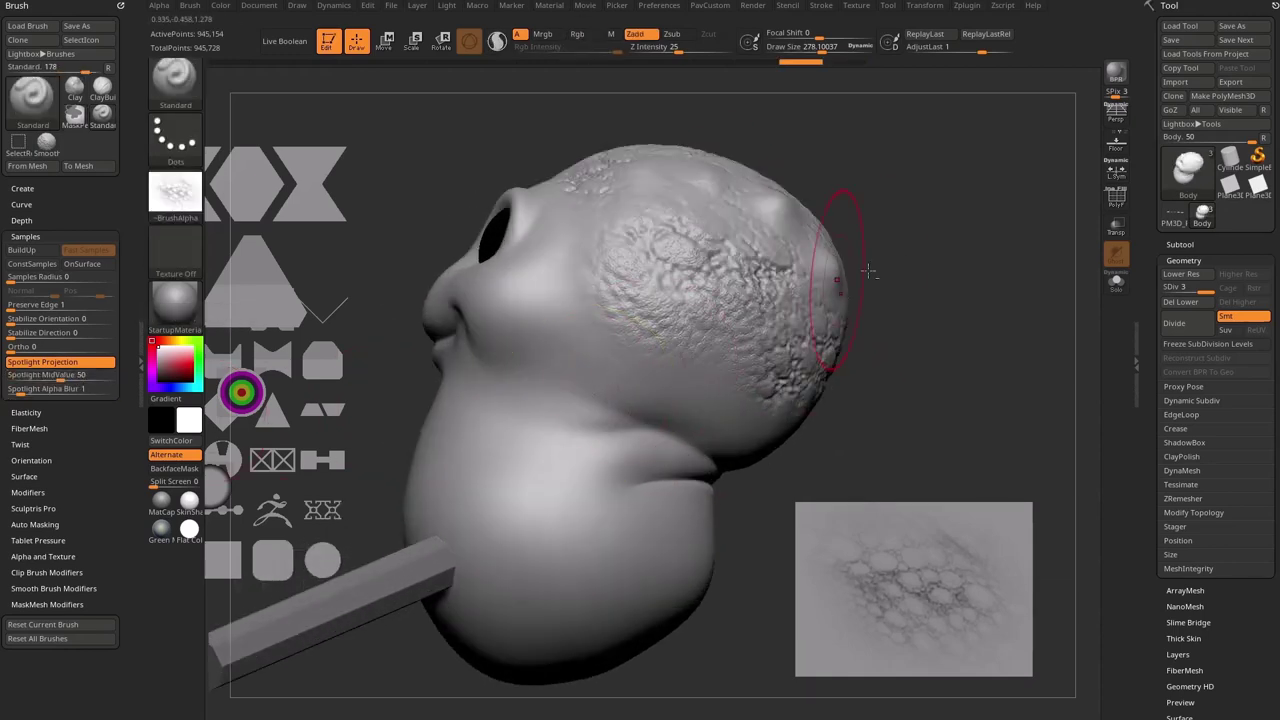
mouse_move(867, 220)
mouse_down()
mouse_move(768, 379)
mouse_move(622, 318)
mouse_up()
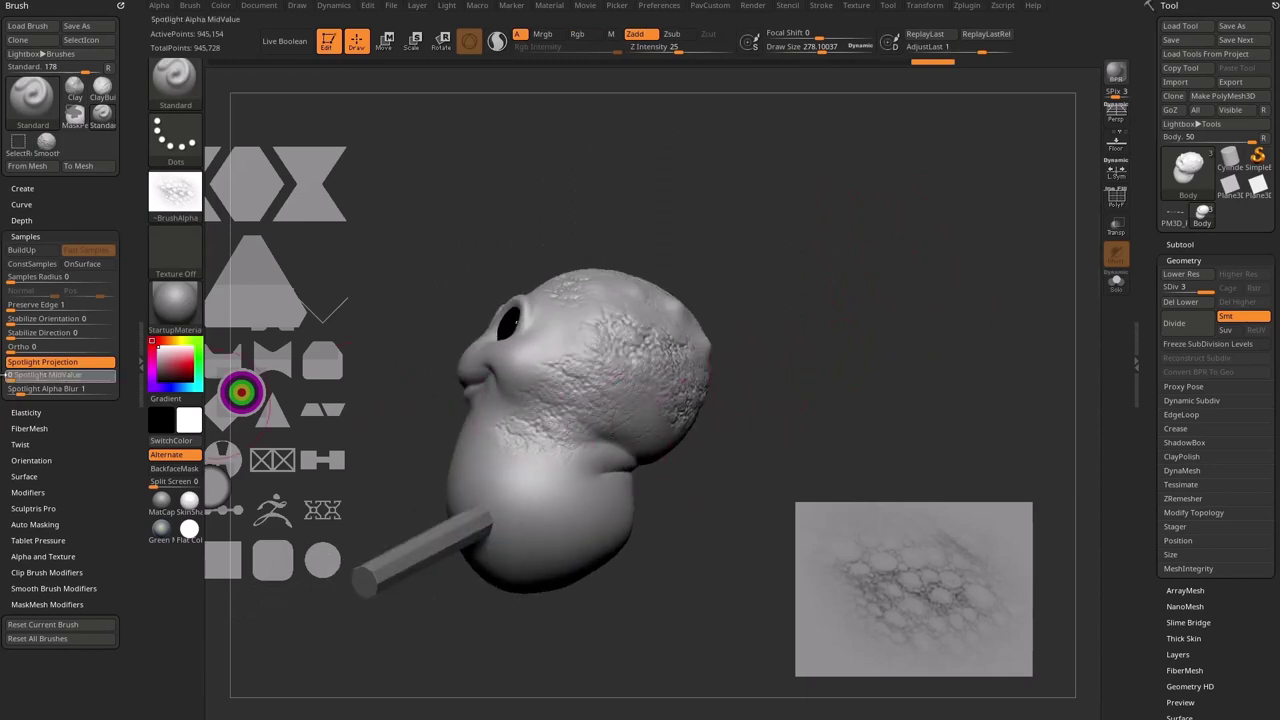
Step: Set Spotlight MidValue to 0 and emboss the inverted scaly skin onto the cheek, neck and forehead
mouse_move(746, 246)
alt+mouse_down()
mouse_move(808, 209)
mouse_move(905, 245)
alt+mouse_up()
mouse_move(517, 406)
mouse_down()
mouse_move(490, 450)
mouse_move(545, 443)
mouse_up()
mouse_move(745, 425)
mouse_down()
mouse_move(676, 422)
mouse_move(557, 450)
mouse_move(743, 294)
mouse_move(558, 436)
mouse_up()
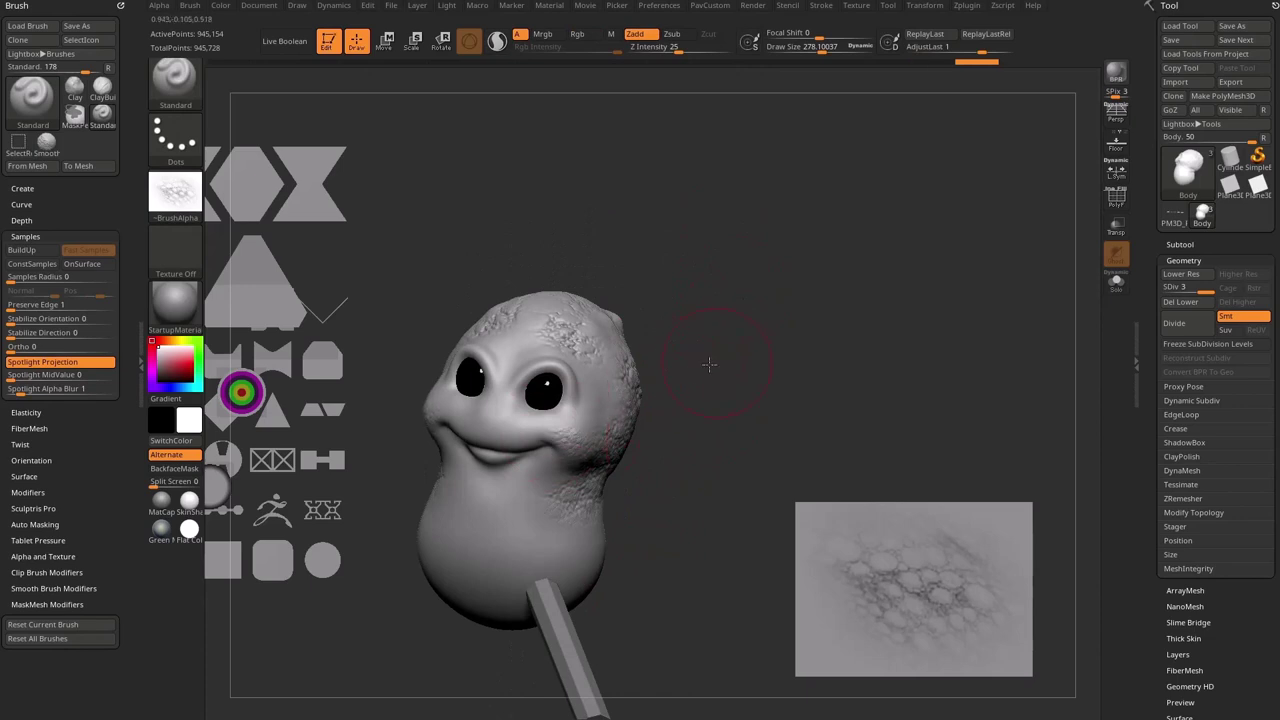
drag(709, 365, 650, 380)
drag(600, 420, 626, 349)
mouse_move(728, 318)
mouse_down()
mouse_move(757, 306)
mouse_move(850, 320)
mouse_move(528, 366)
mouse_move(612, 400)
mouse_up()
Step: Move the scaly skin image over the head in Spotlight, switch back to sculpting to compare it with the model, and hide Spotlight
key(z)
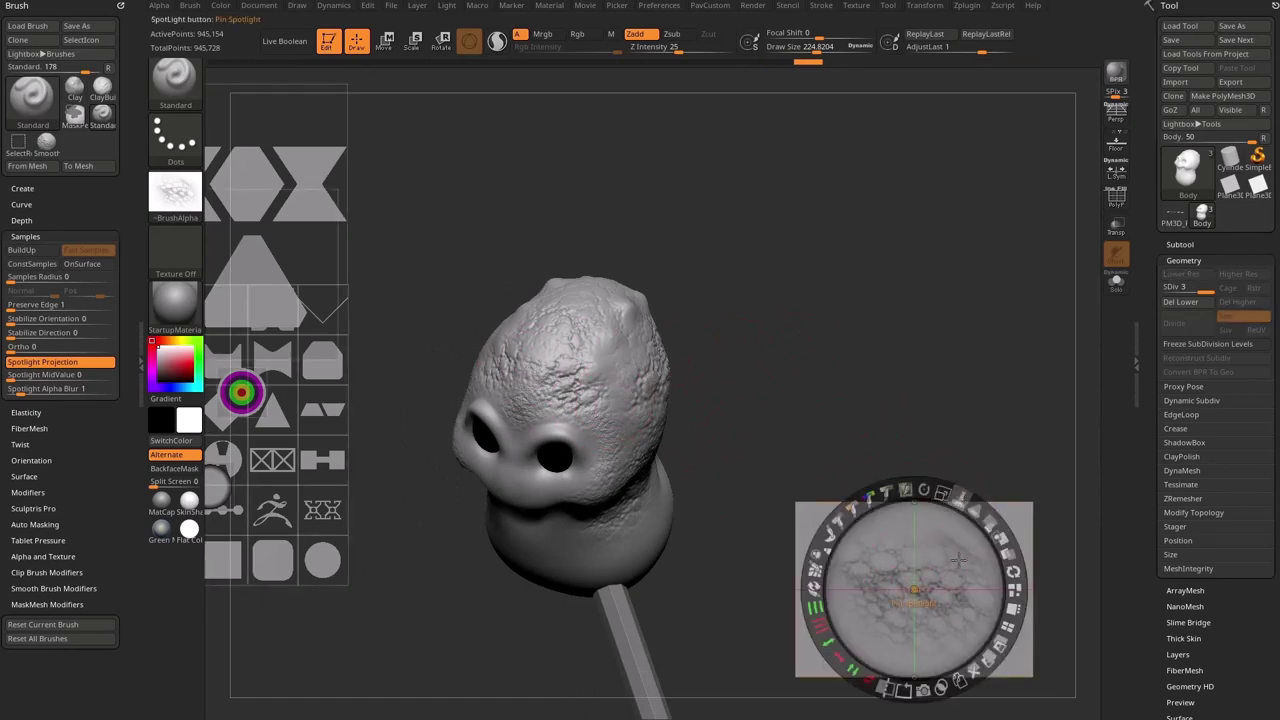
key(z)
key(z)
drag(962, 396, 906, 310)
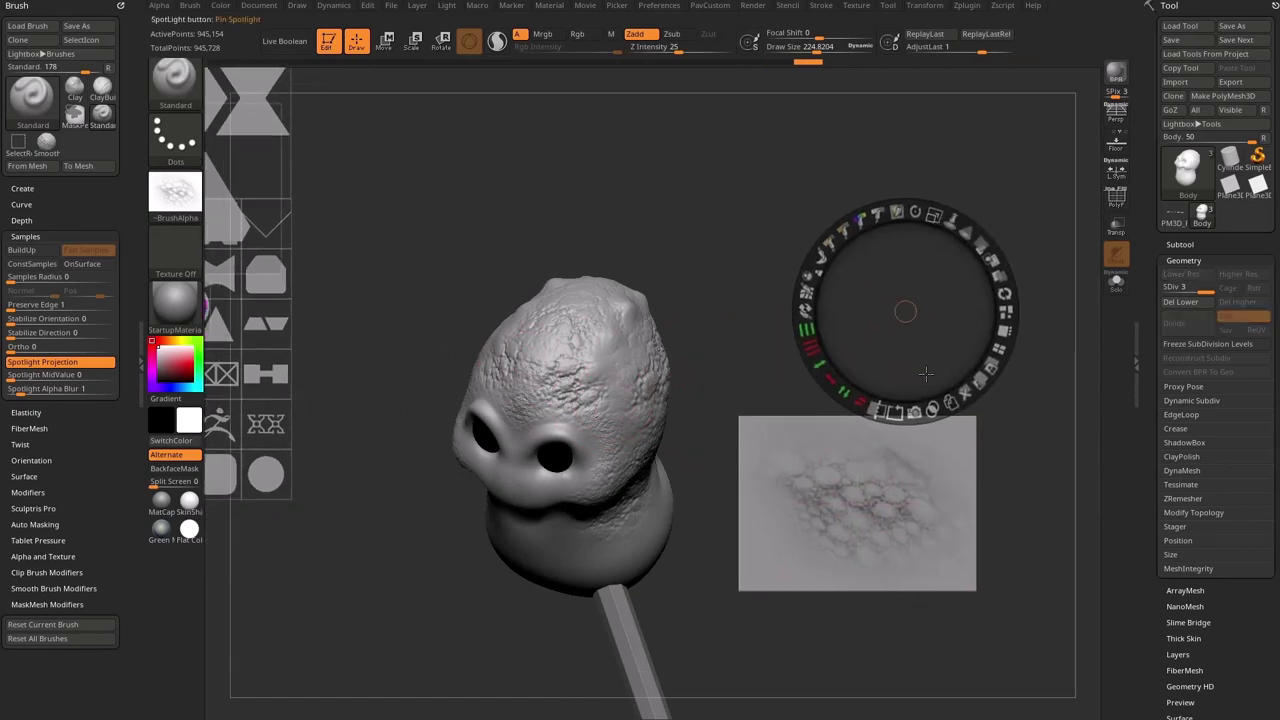
drag(876, 509, 802, 438)
drag(736, 388, 516, 332)
key(z)
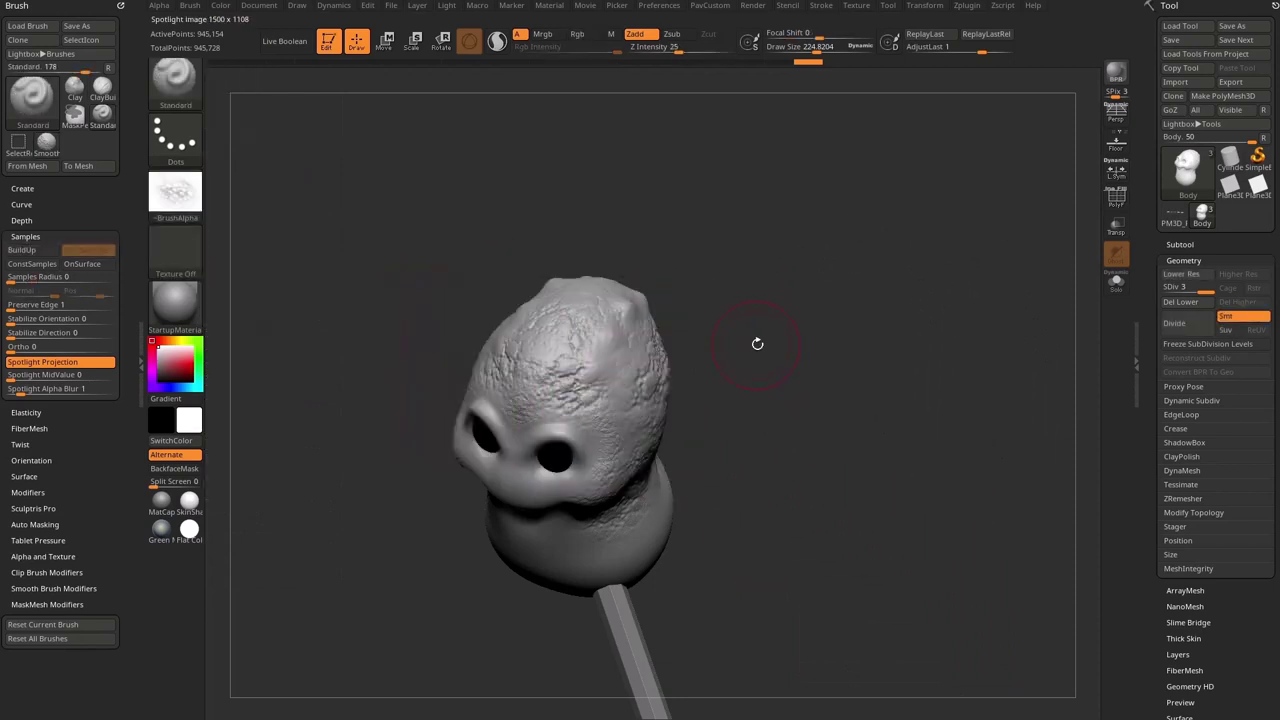
key(z)
key(z)
drag(809, 336, 700, 335)
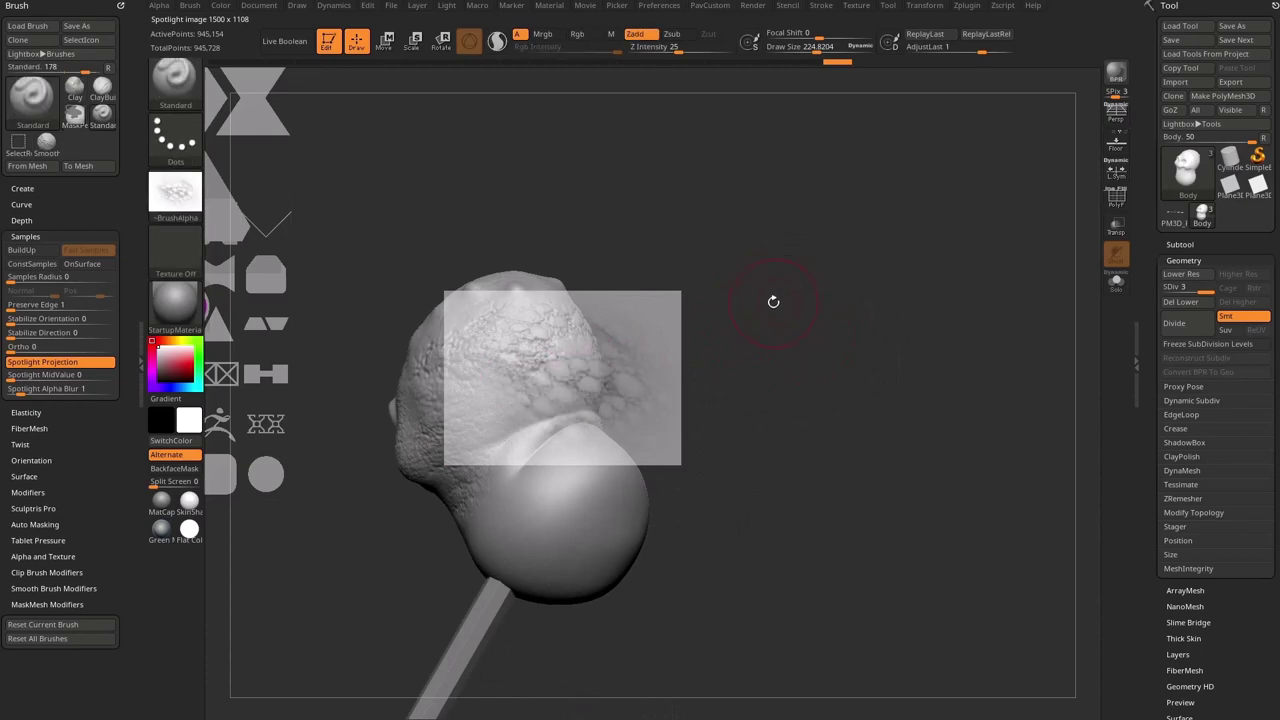
key(shift+z)
shift+drag(766, 294, 933, 340)
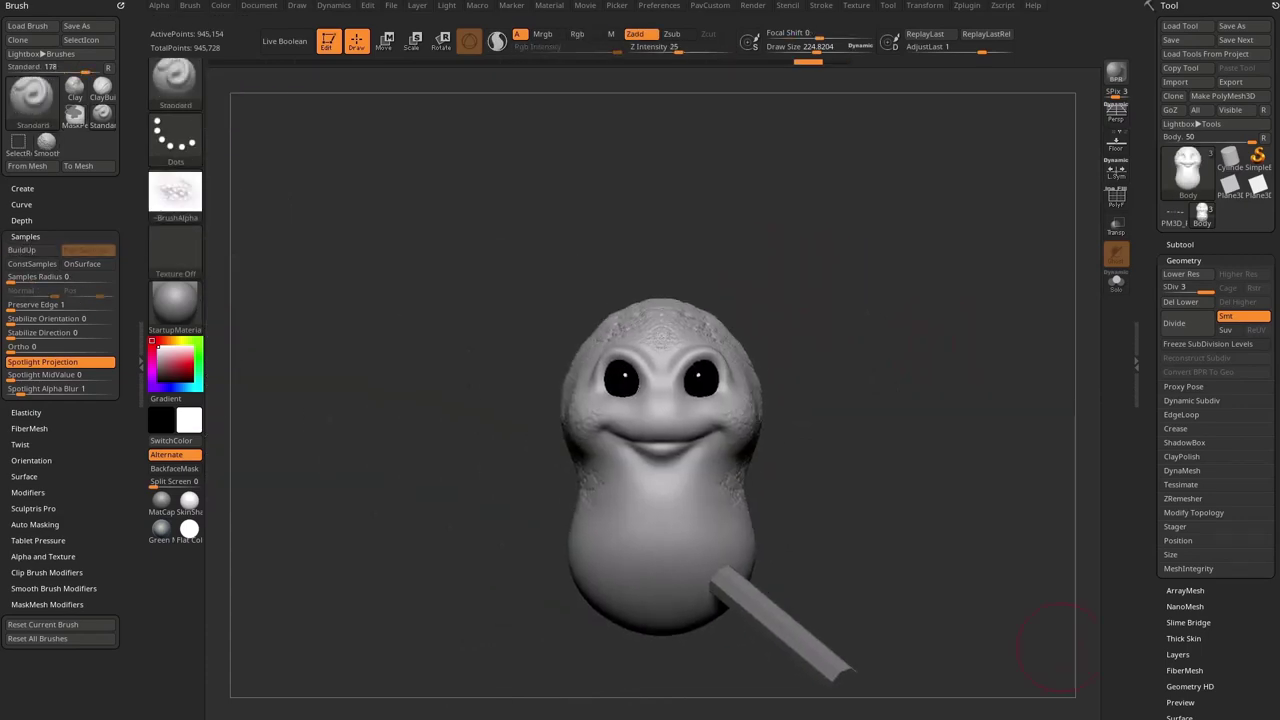
Step: Open the ZBrush 2023 stencil functionality video in the browser, skim to its Drop3D and Stencil organic meshes section, and return to ZBrush
drag(795, 717, 622, 103)
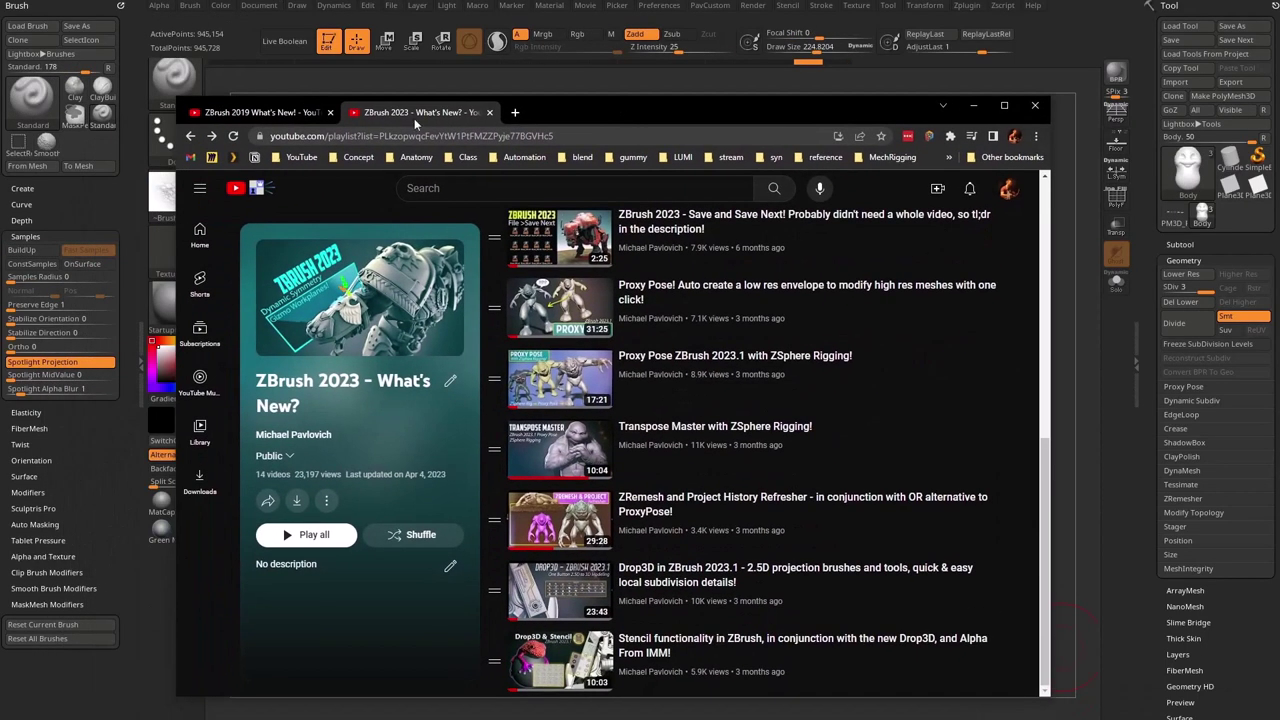
click(707, 650)
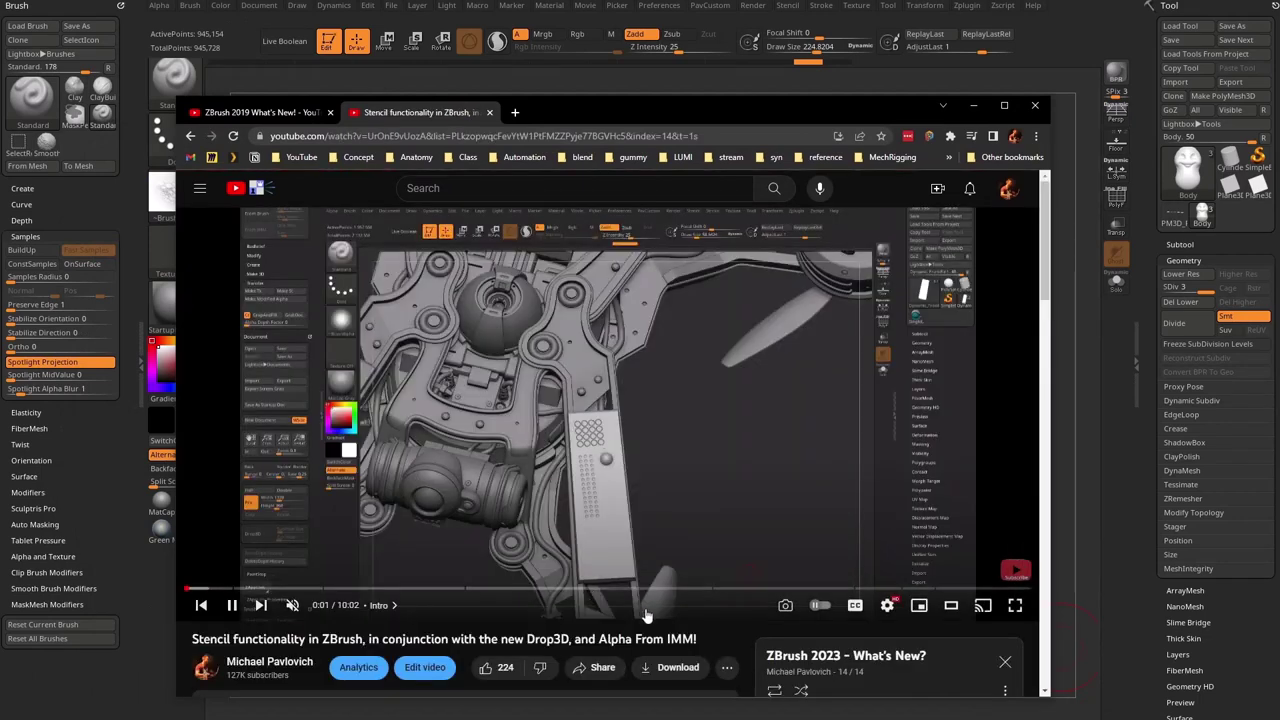
drag(660, 589, 944, 591)
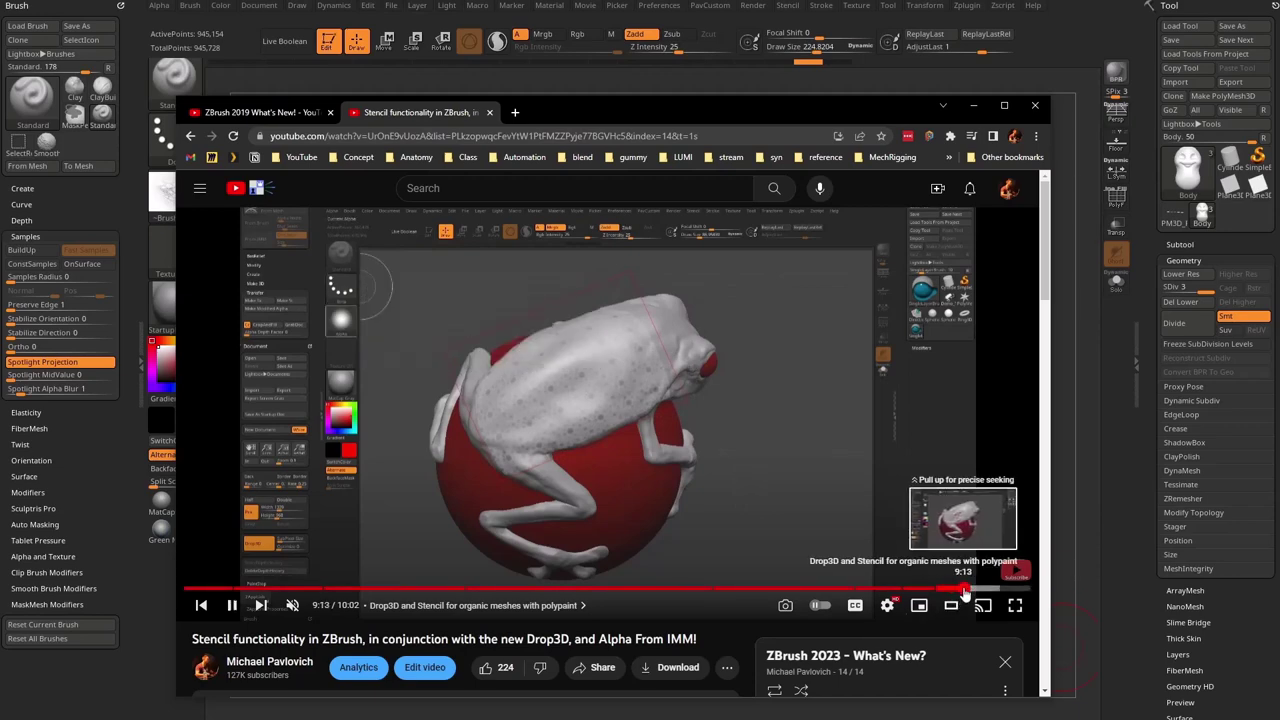
click(982, 591)
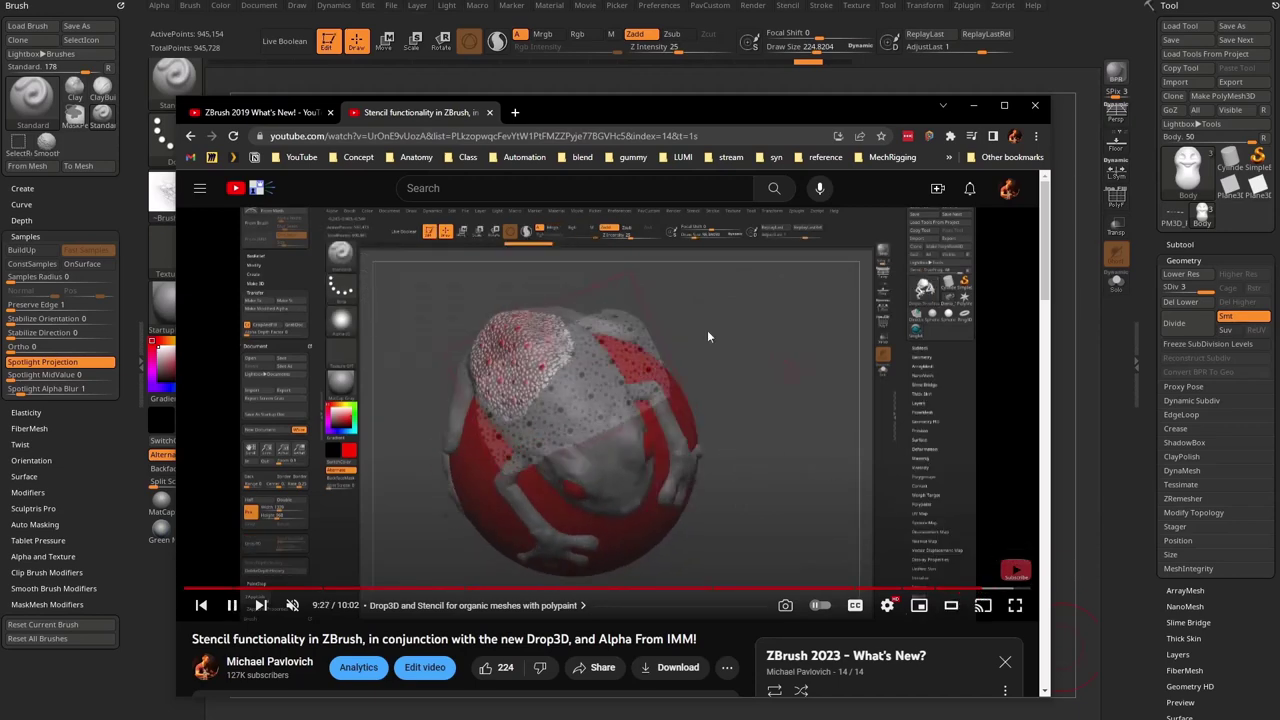
click(974, 106)
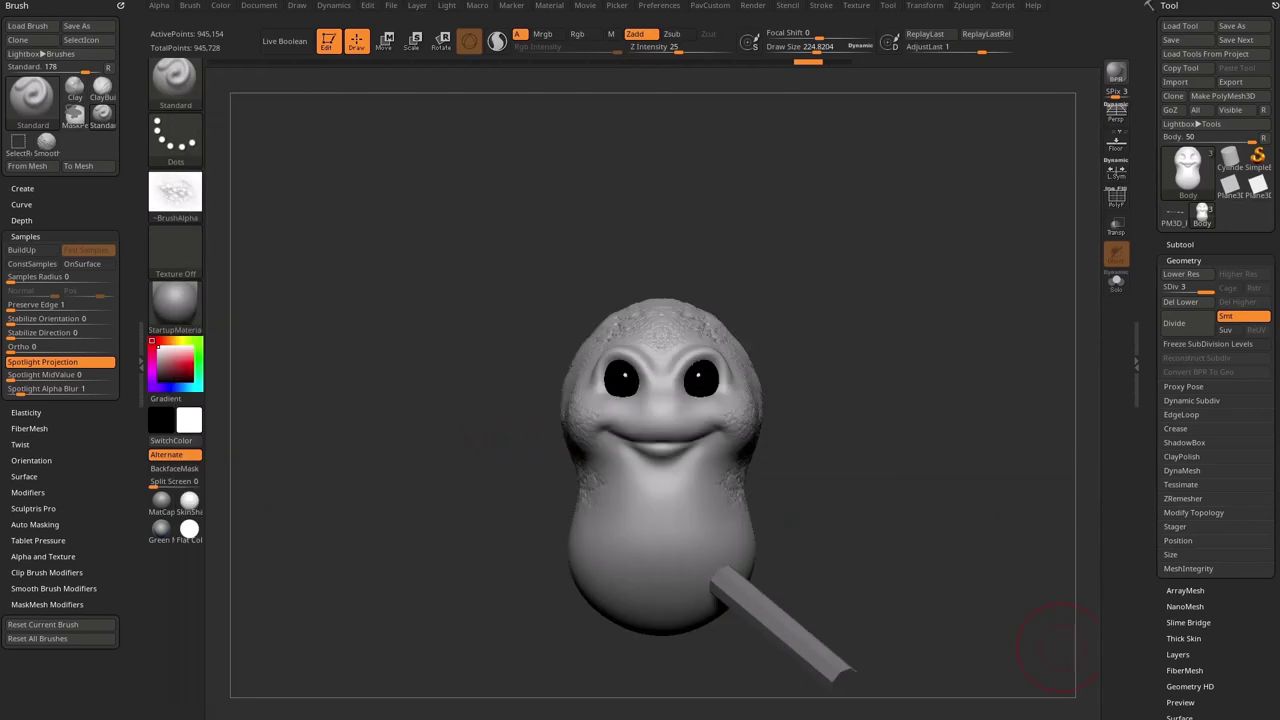